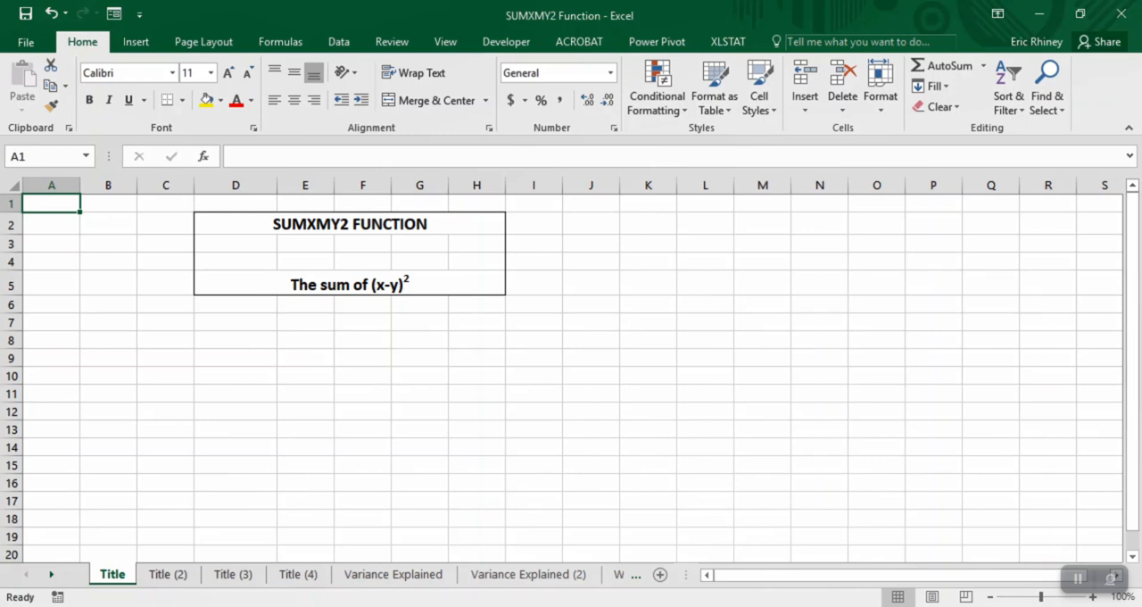
- Review the Title (2), Title (3) and Title (4) sheets, ending on the Variance Explained sheet
left_click(167, 573)
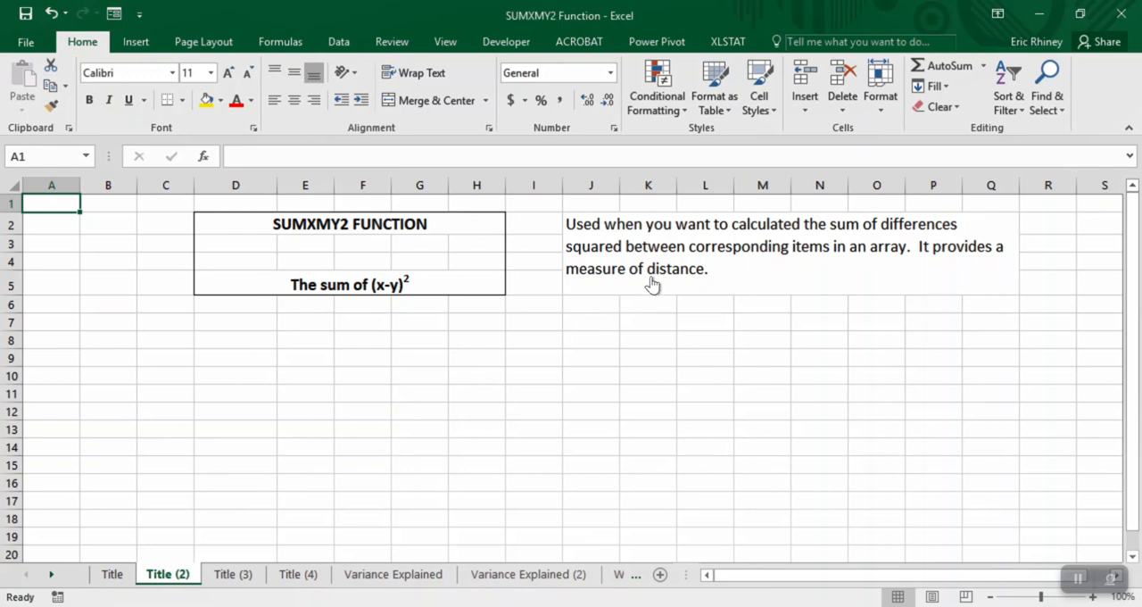
key("ctrl+Page_Down")
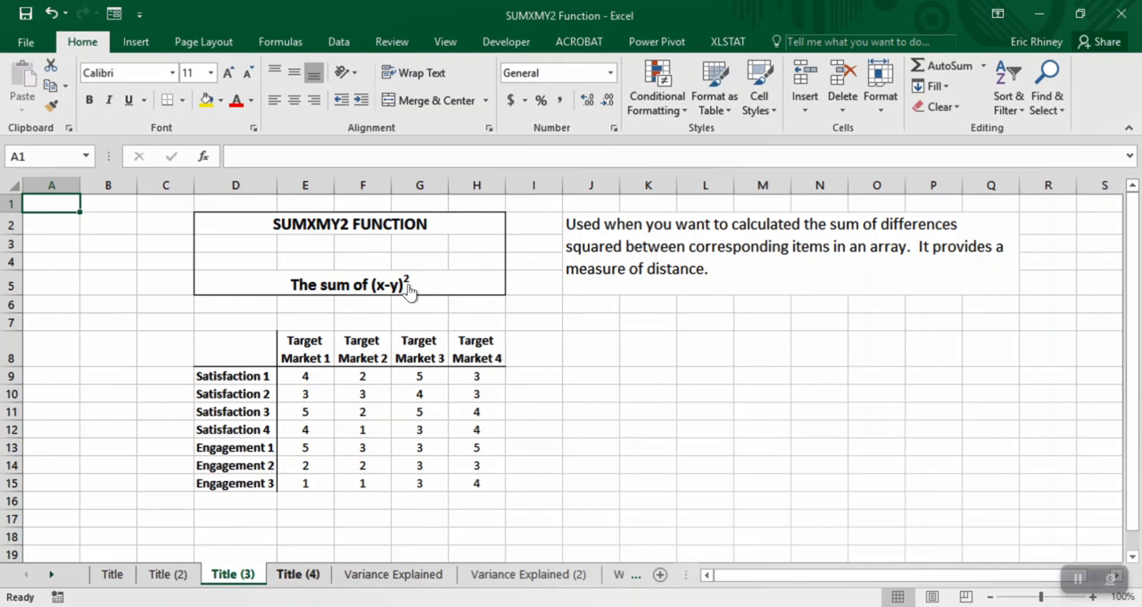
key("ctrl+Page_Down")
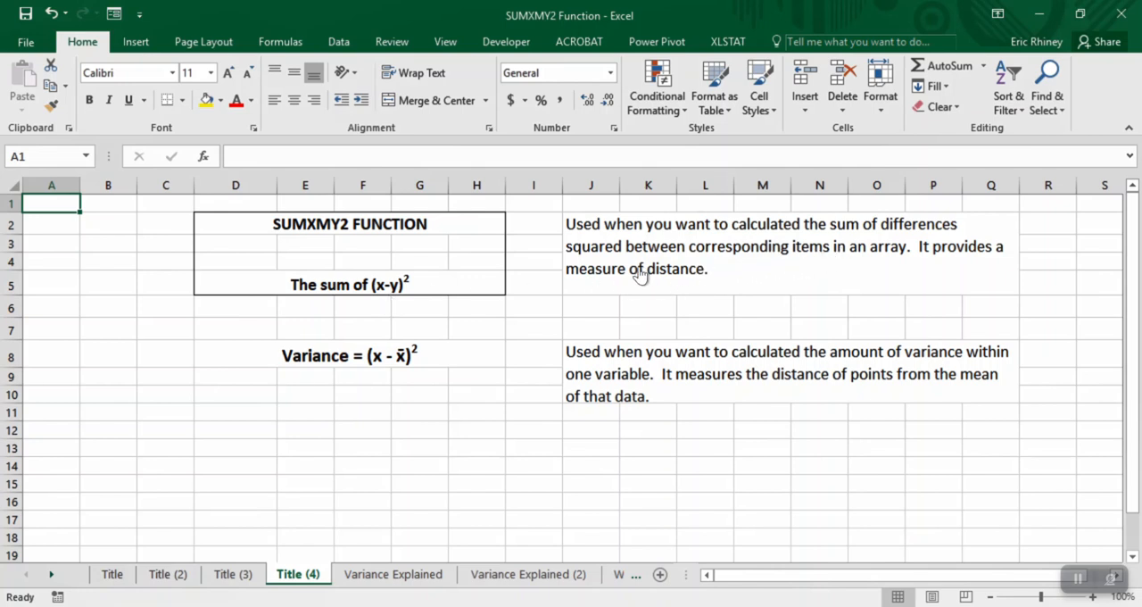
key("ctrl+Page_Down")
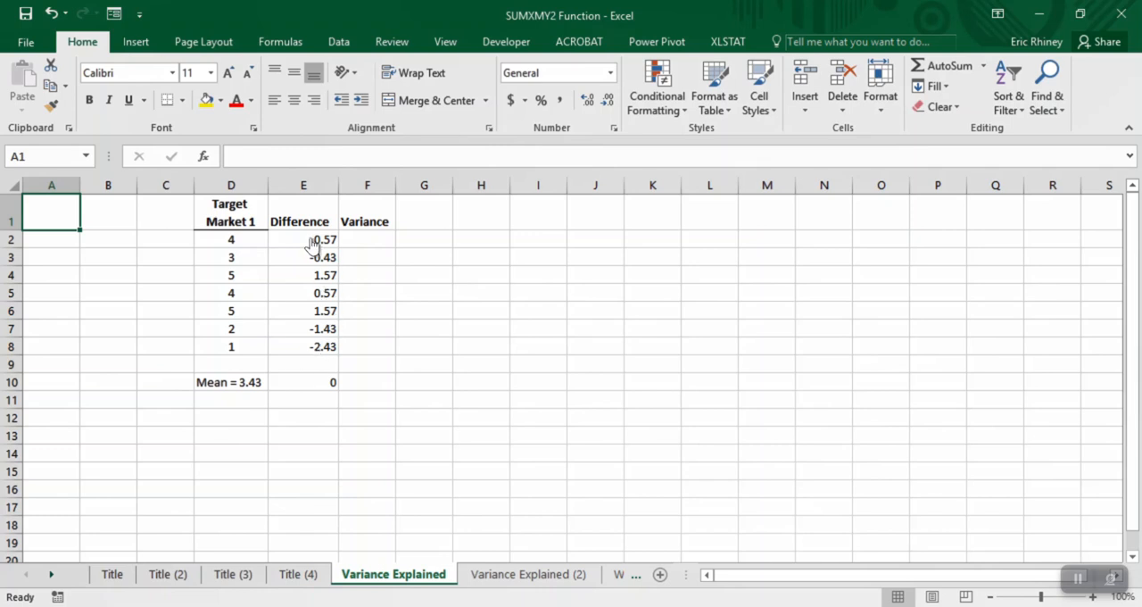
- Inspect the rounded sum formula under the Difference column in E10 and the empty Variance column beside it
left_click(323, 389)
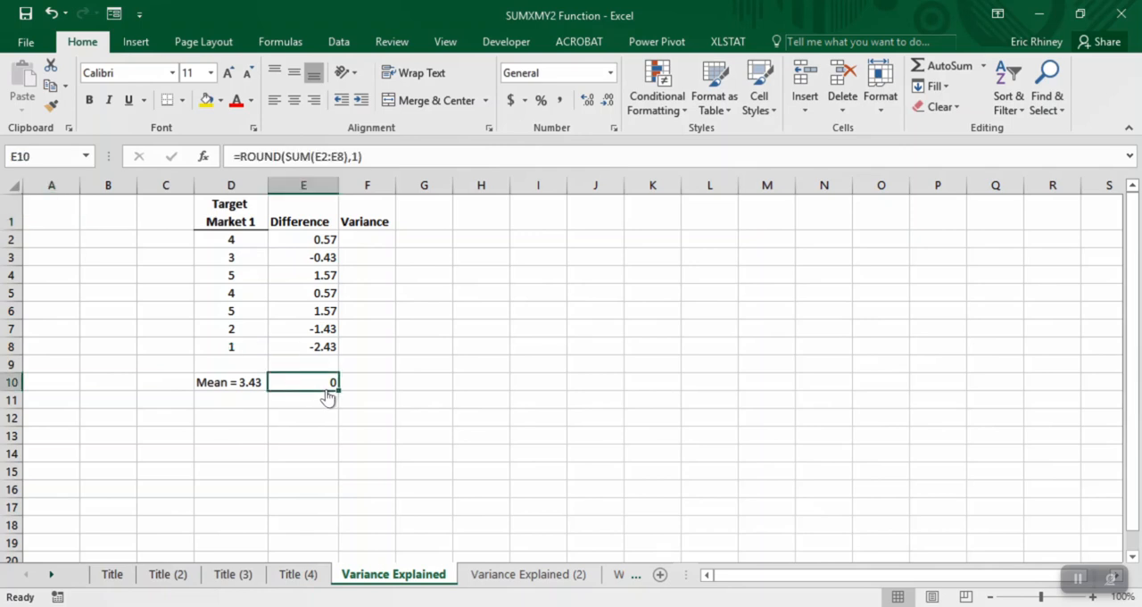
key("Up")
key("Up")
key("Right")
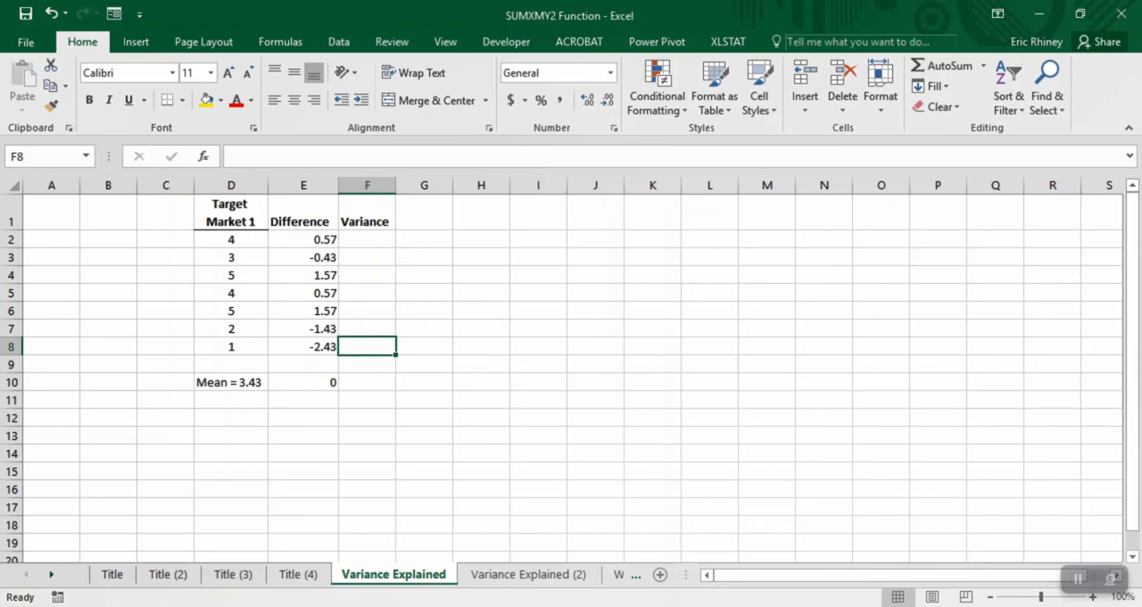
- Enter the sample numbers 1, 2, 3, 4 and 5 down cells H2 to H6
left_click(481, 239)
type("1")
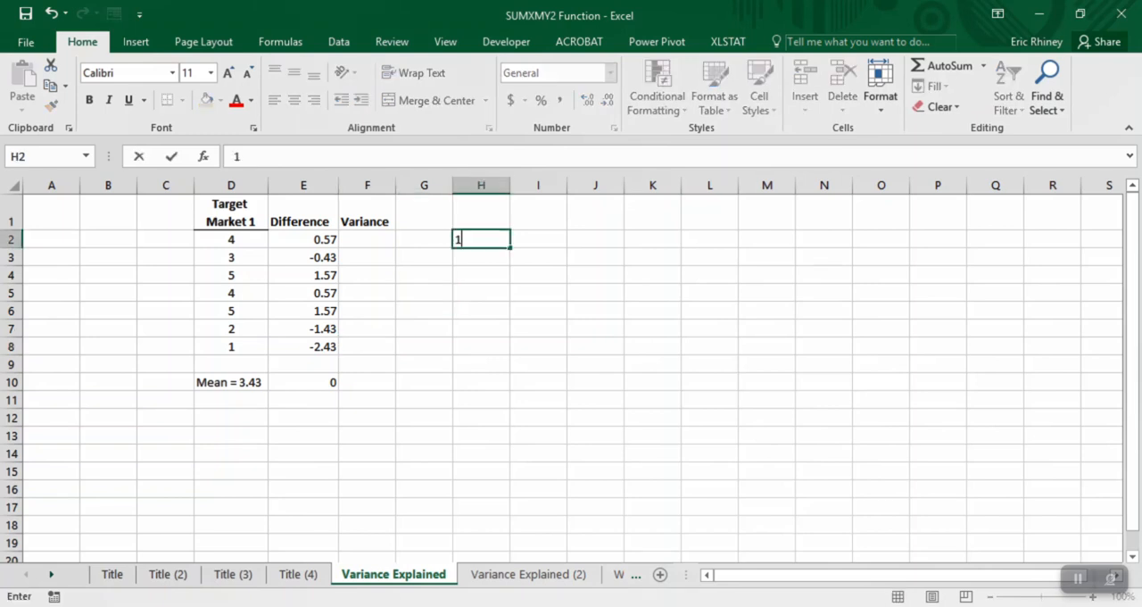
key("Return")
type("2")
key("Return")
type("3")
key("Return")
type("4")
key("Return")
type("5")
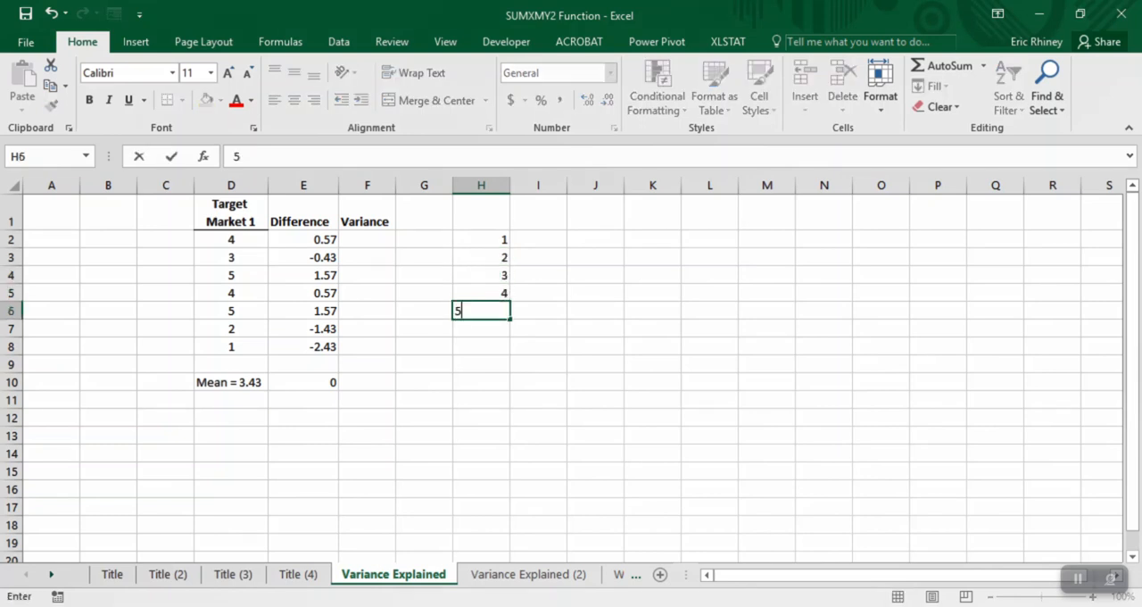
- Square the sample numbers by entering =H2^2 in I2 and filling it down to I6, checking the results
key("Up")
key("Up")
key("Up")
key("Up")
key("Right")
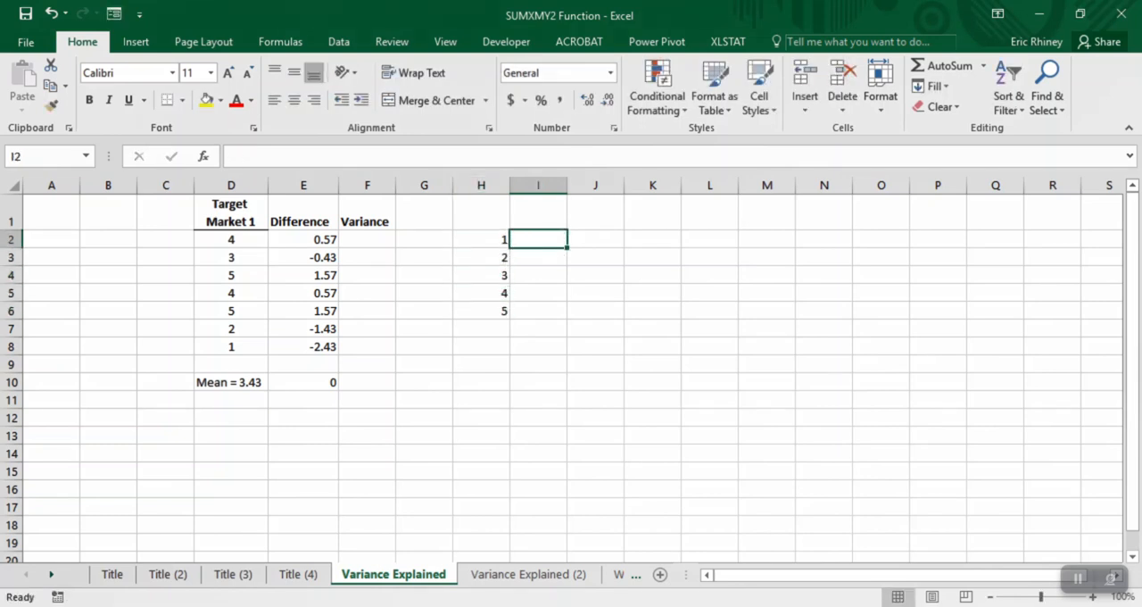
type("=")
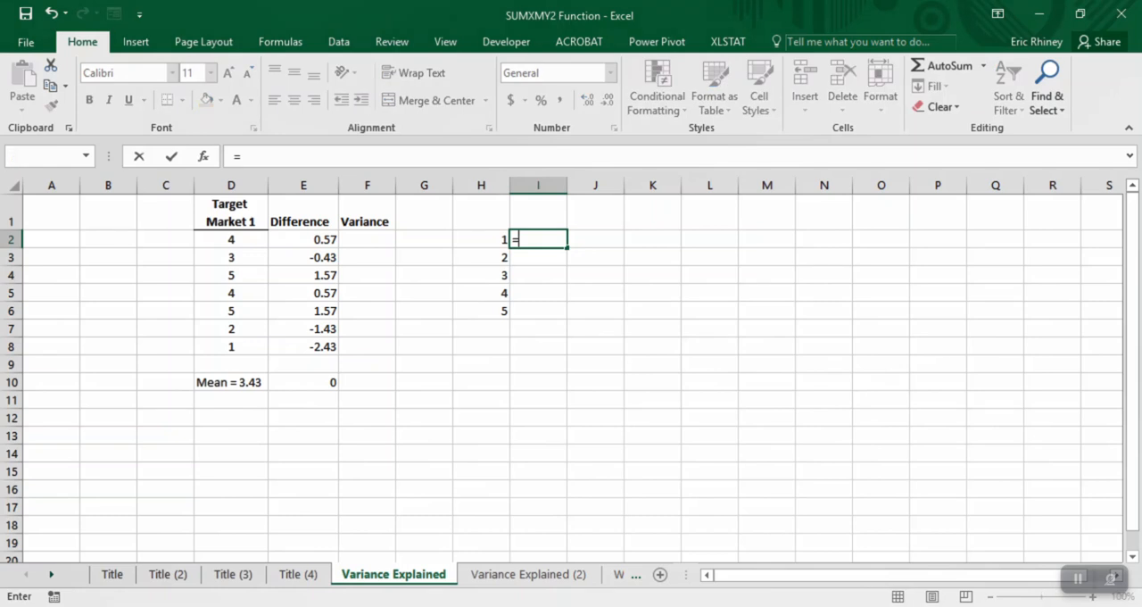
key("Left")
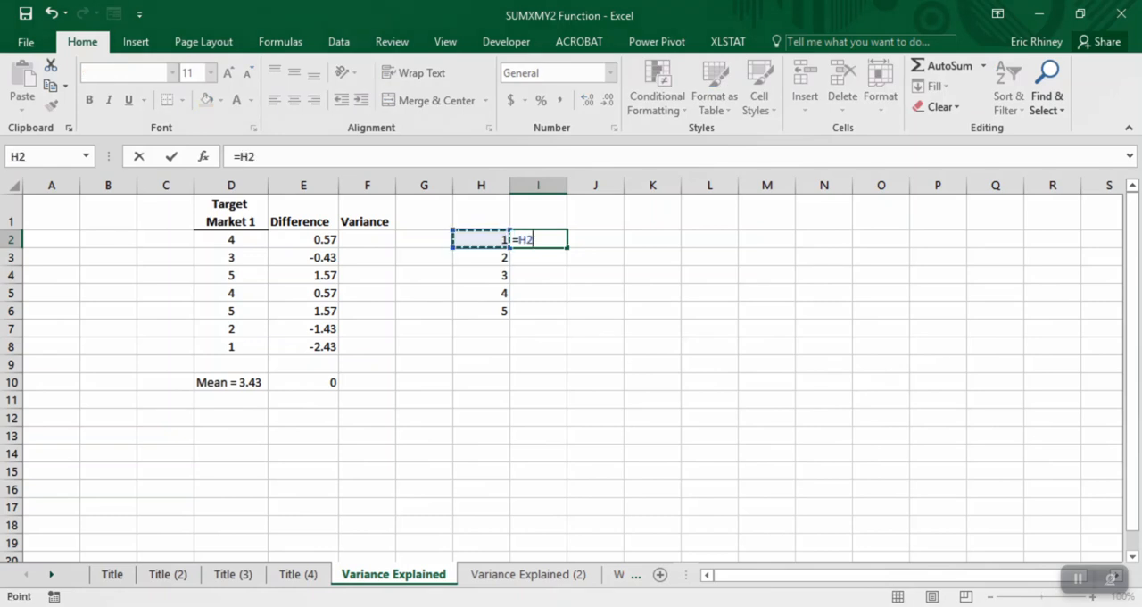
type("^2")
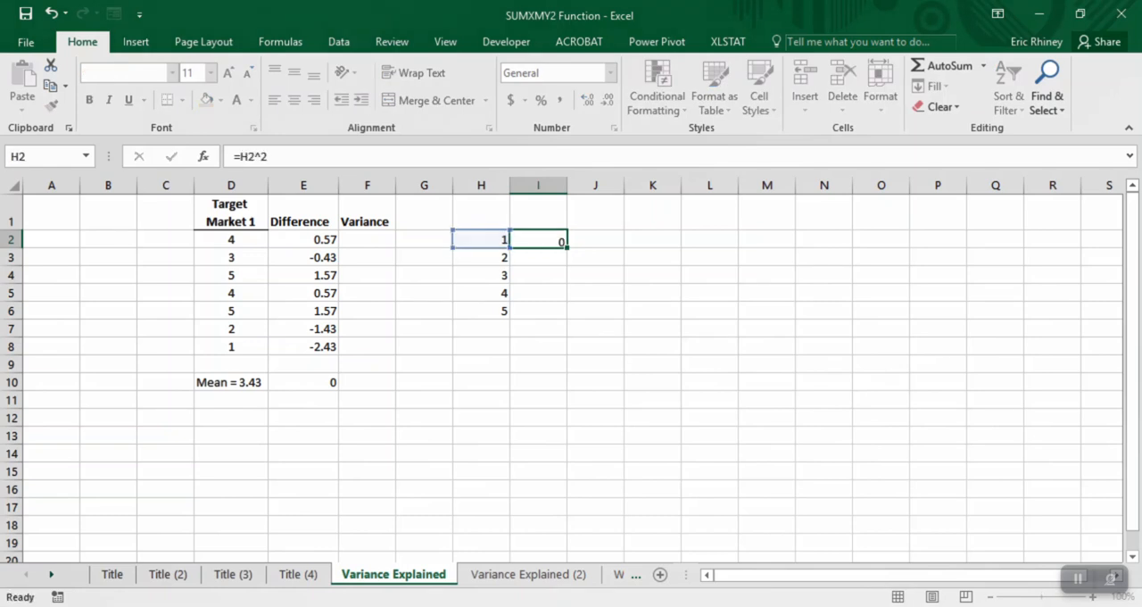
key("Return")
key("Up")
left_click_drag(566, 247, 563, 314)
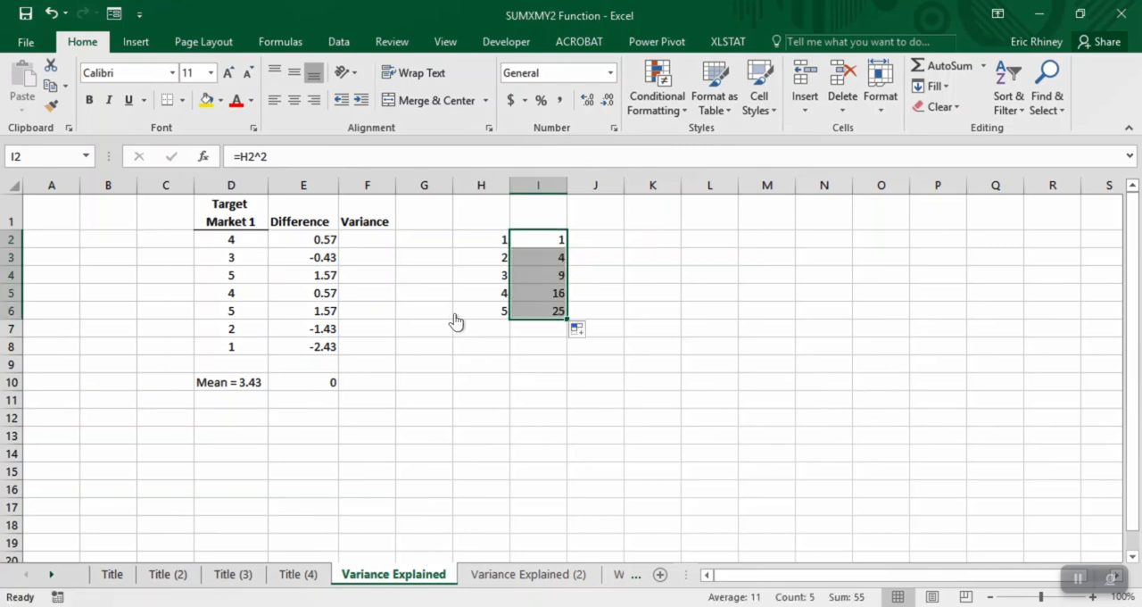
left_click(513, 277)
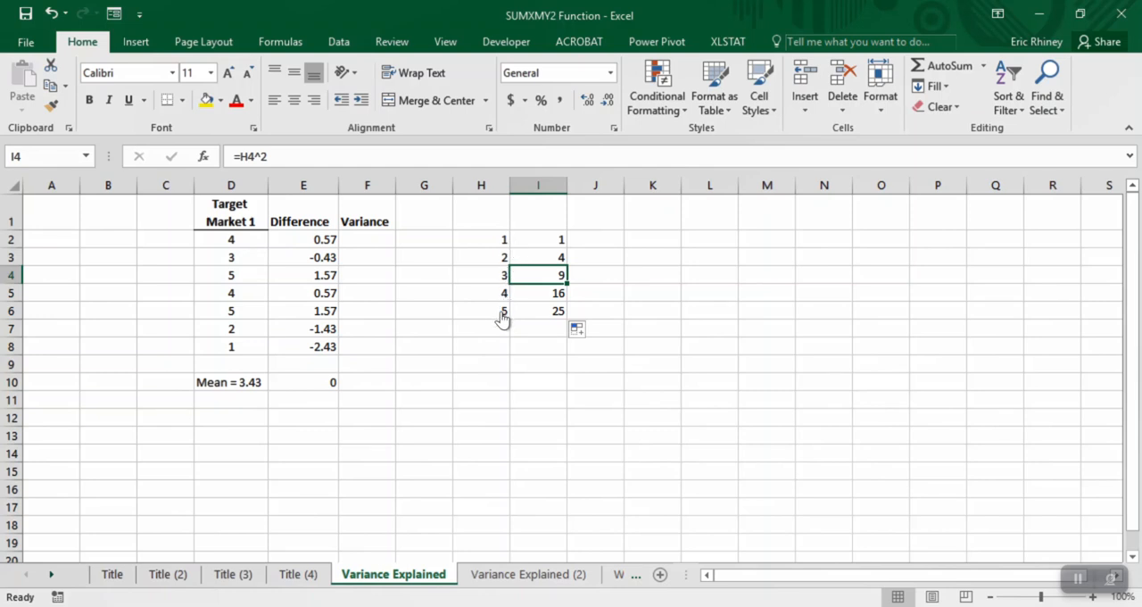
left_click(558, 317)
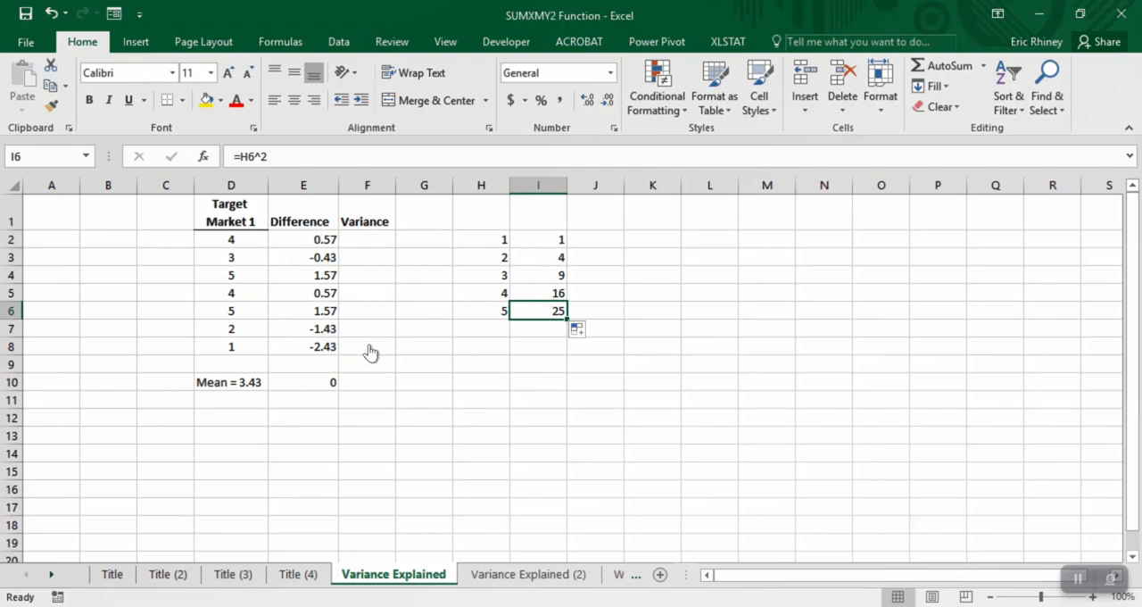
- Copy the squaring formula from I2 into F2 and fill it down the Variance column to F8
key("Left")
key("Left")
key("Left")
key("Up")
key("Up")
key("Up")
key("Up")
key("Right")
key("Right")
key("Right")
key("Right")
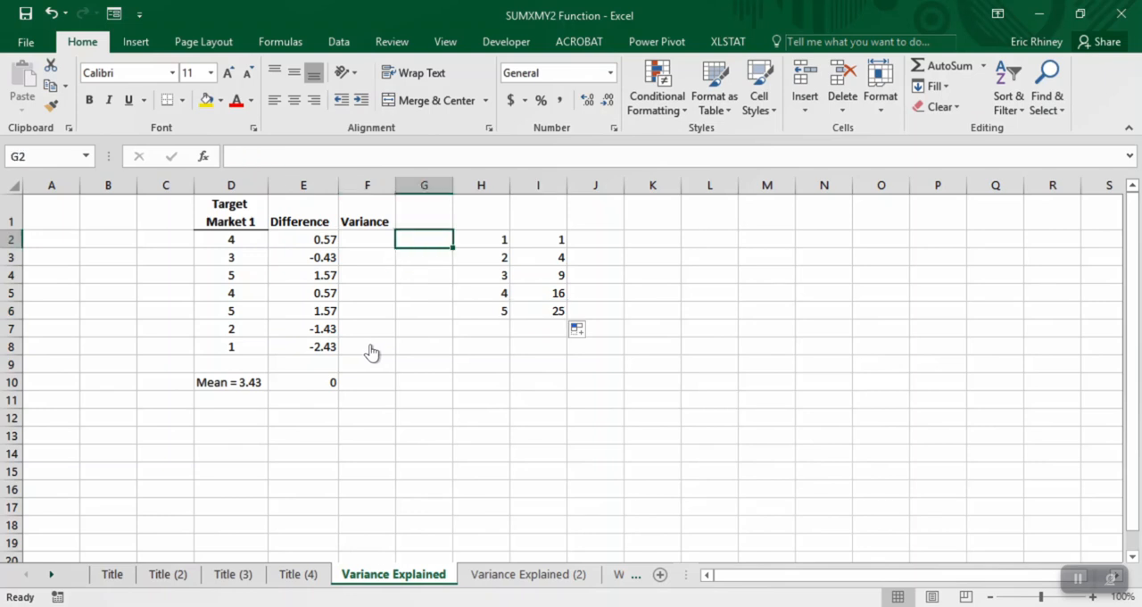
key("Left")
key("ctrl+c")
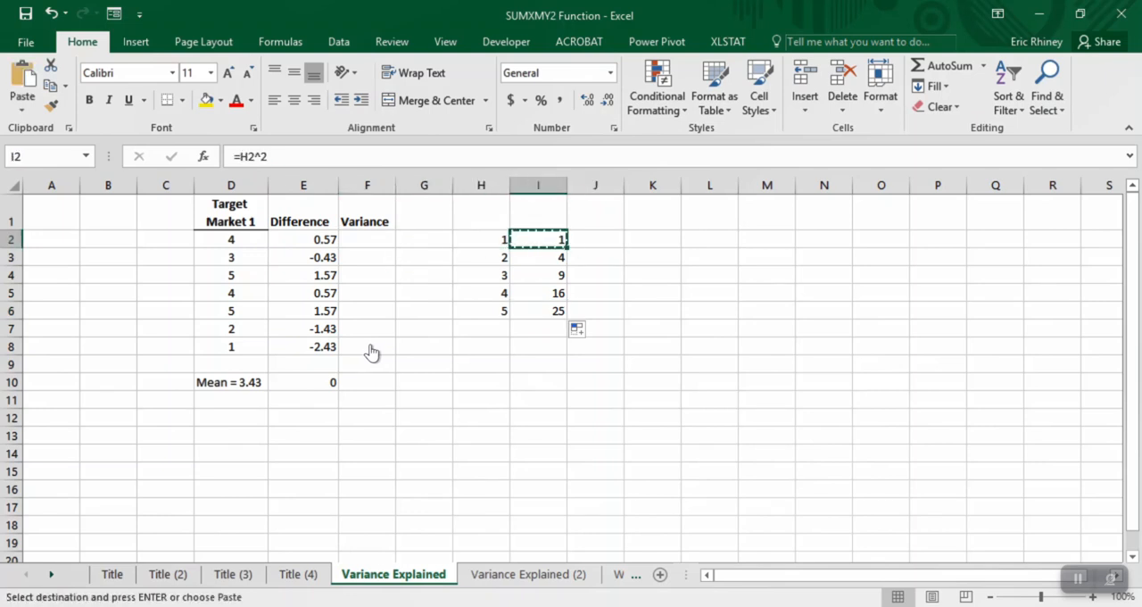
key("Left")
key("Left")
key("Left")
key("ctrl+v")
key("Escape")
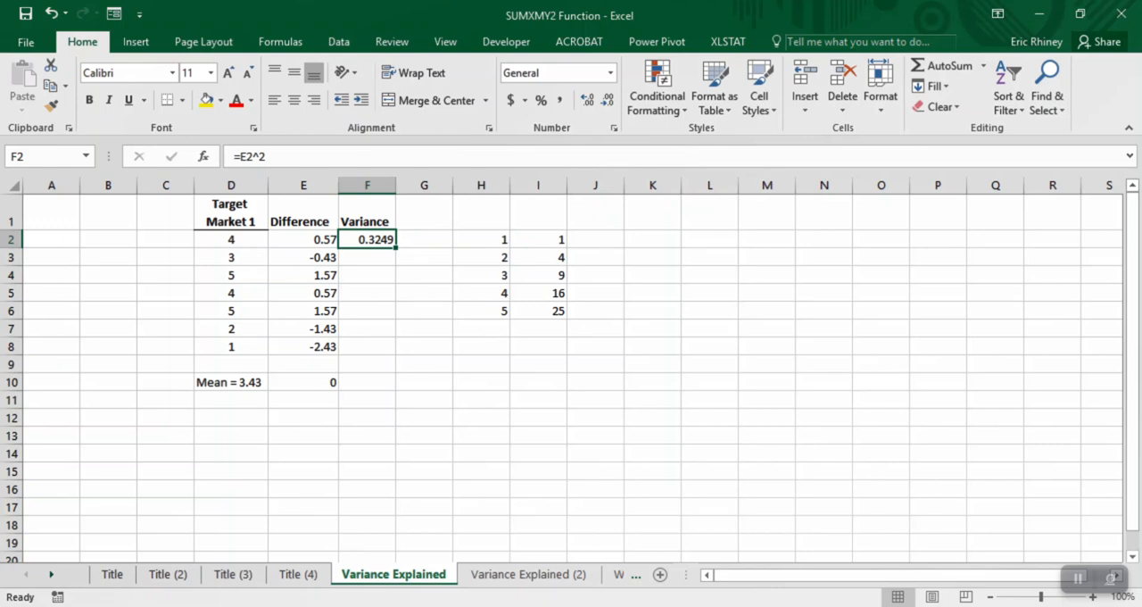
left_click_drag(396, 247, 397, 355)
- Copy the rounded sum formula from E10 into F10 to total the Variance column
left_click(366, 382)
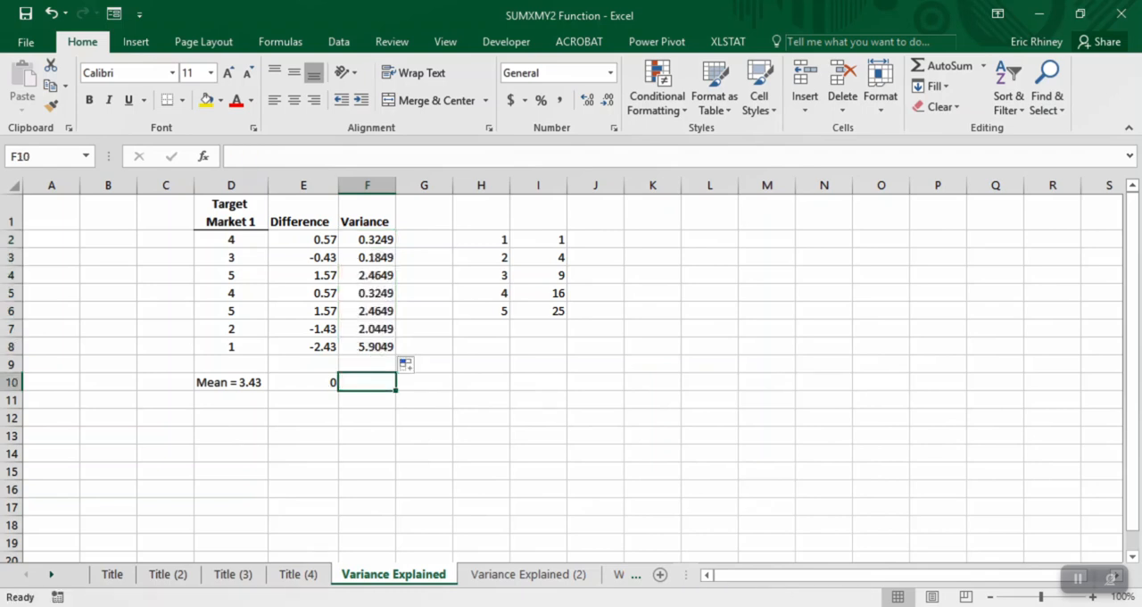
key("Left")
key("ctrl+c")
key("Right")
key("Return")
key("Down")
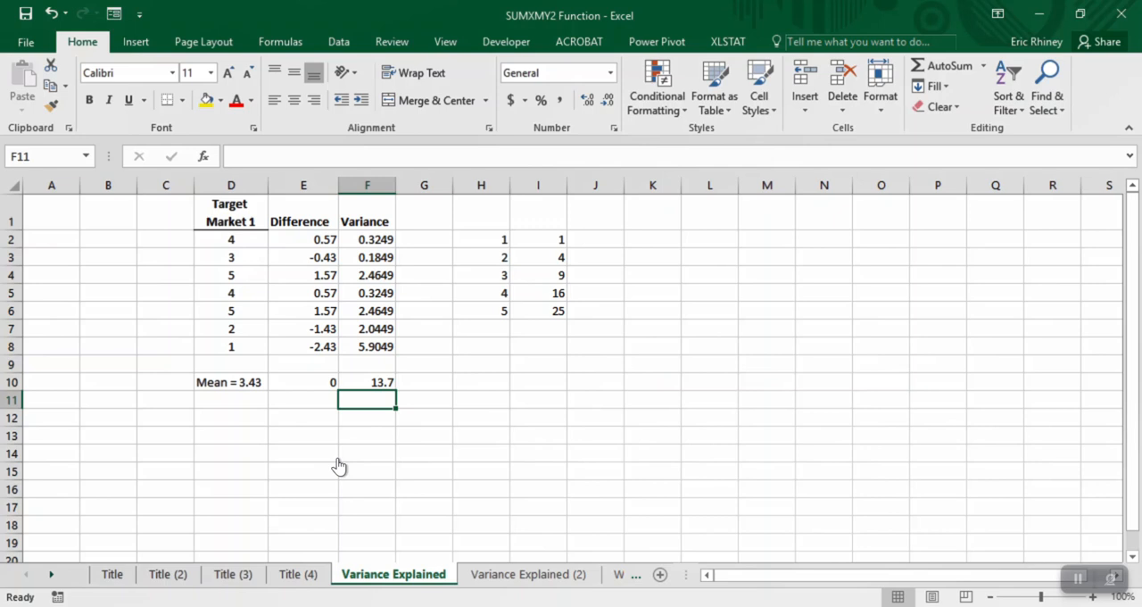
- Compare the variance formula on the Title (4) sheet with the worked calculation on the Variance Explained sheet
key("ctrl+Page_Up")
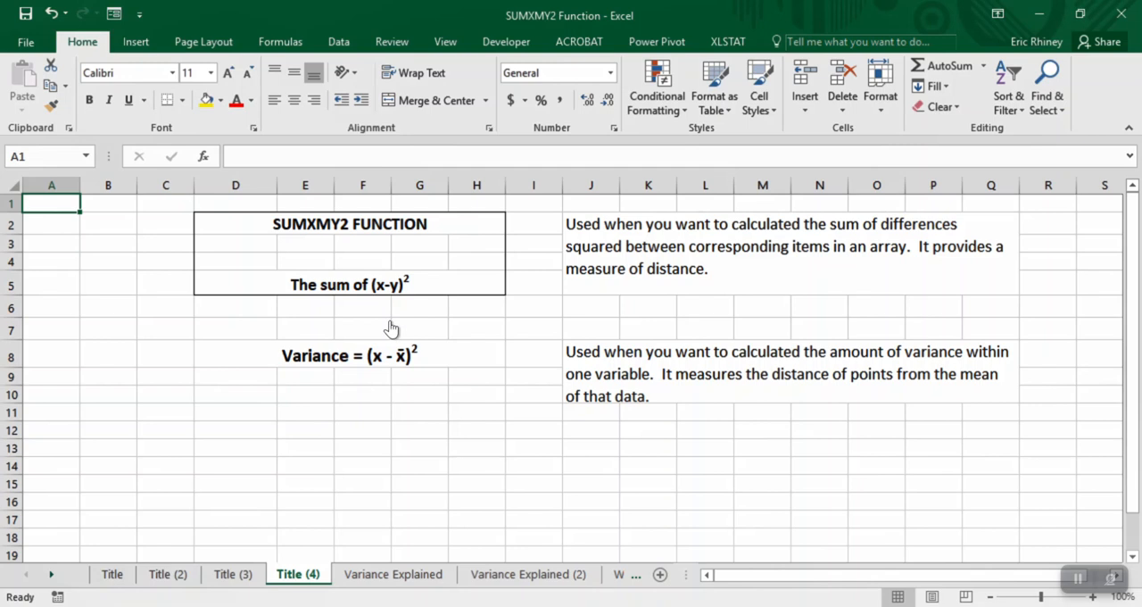
key("ctrl+Page_Down")
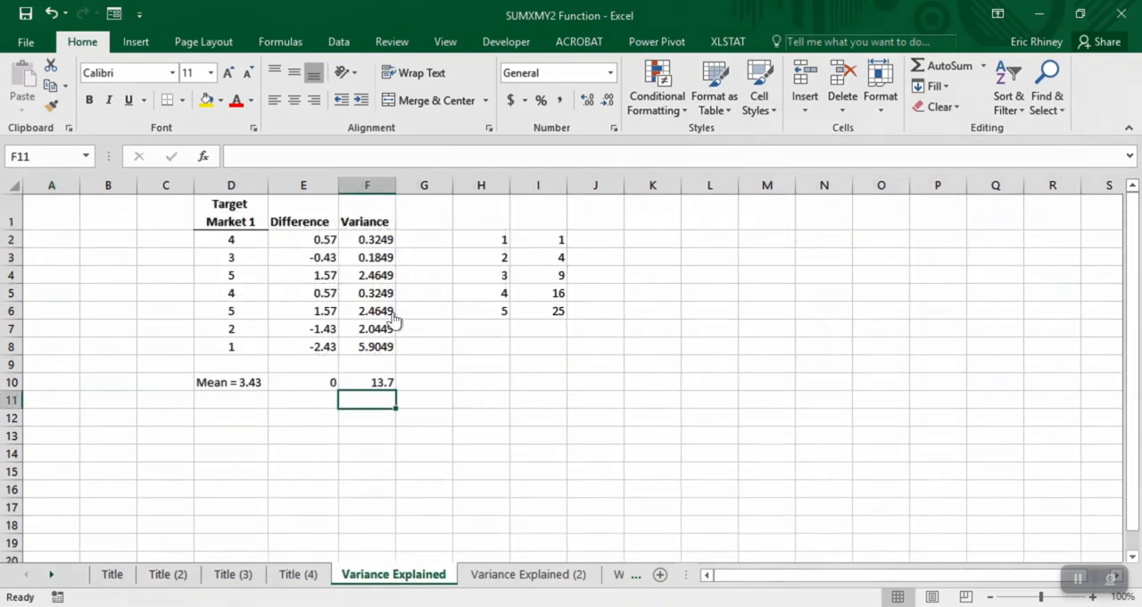
key("ctrl+Page_Up")
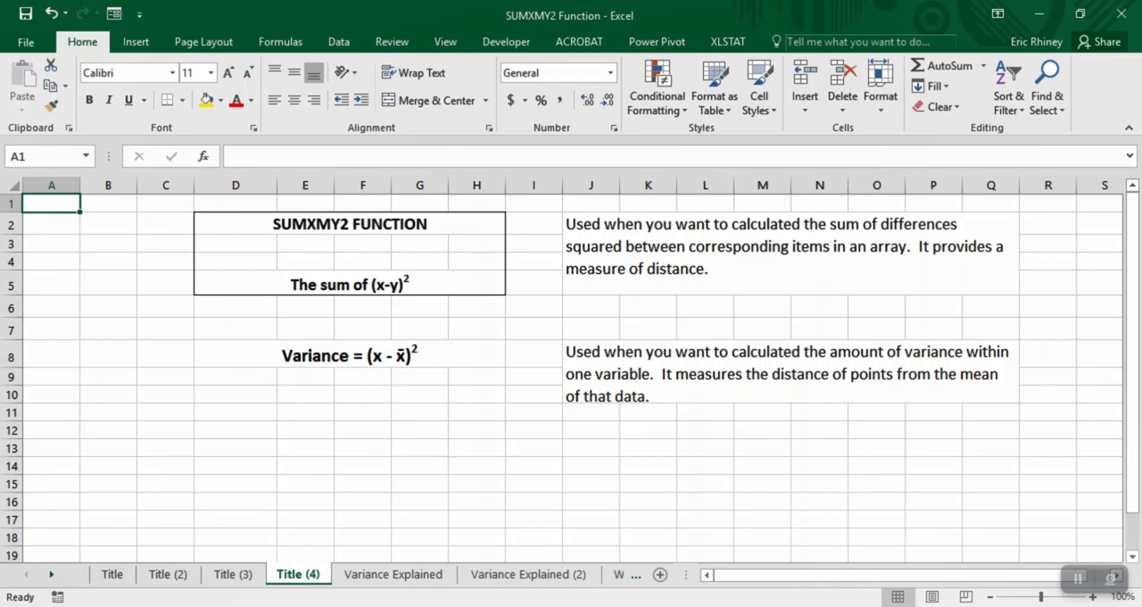
left_click(393, 574)
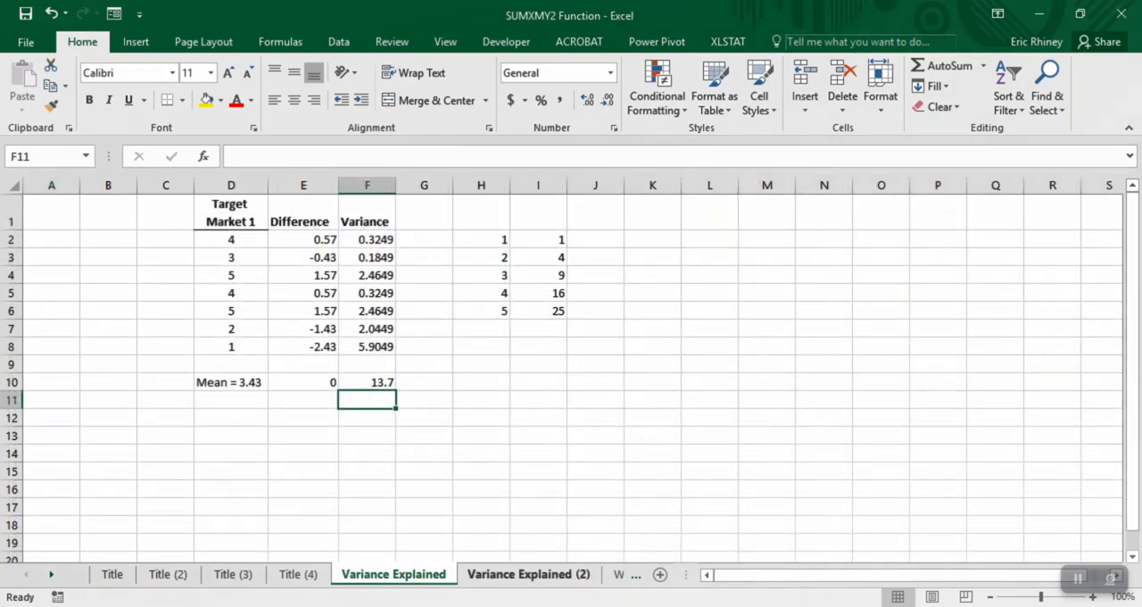
- On the Variance Explained (2) sheet, examine the average formulas for Target Market 1 and 2 in H10 and I10
left_click(528, 574)
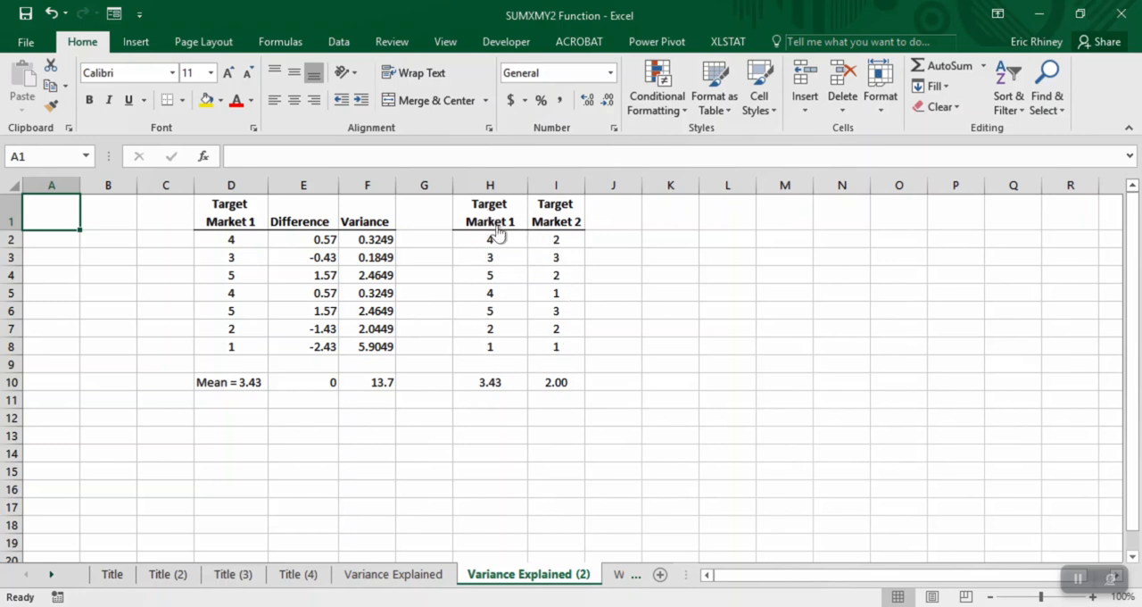
left_click(490, 385)
left_click(532, 383)
key("Left")
key("Right")
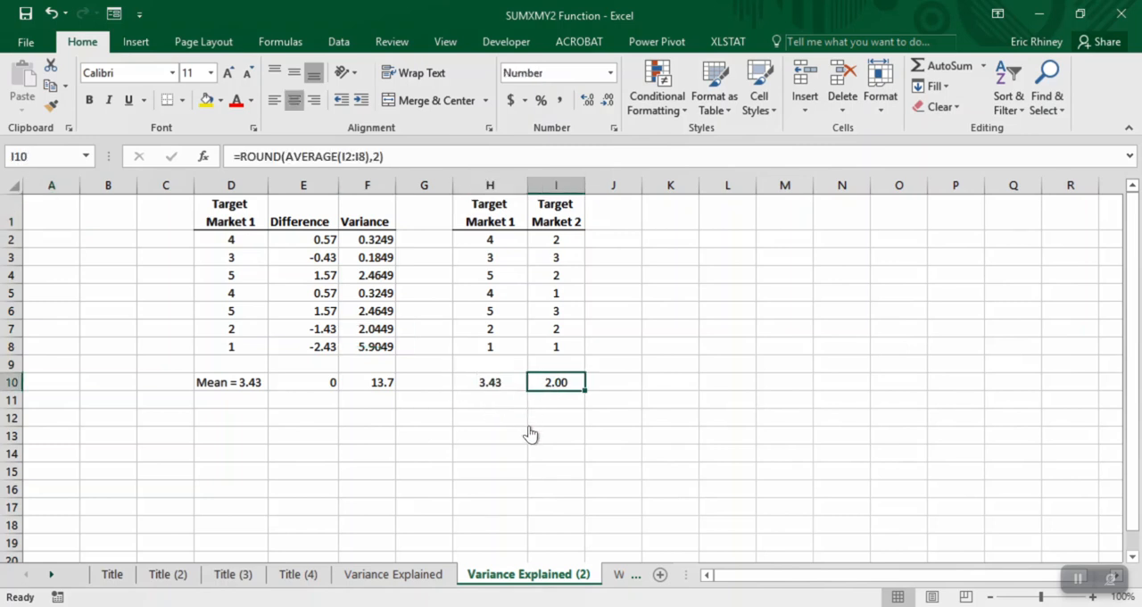
left_click(525, 425)
key("shift+Up")
key("shift+Up")
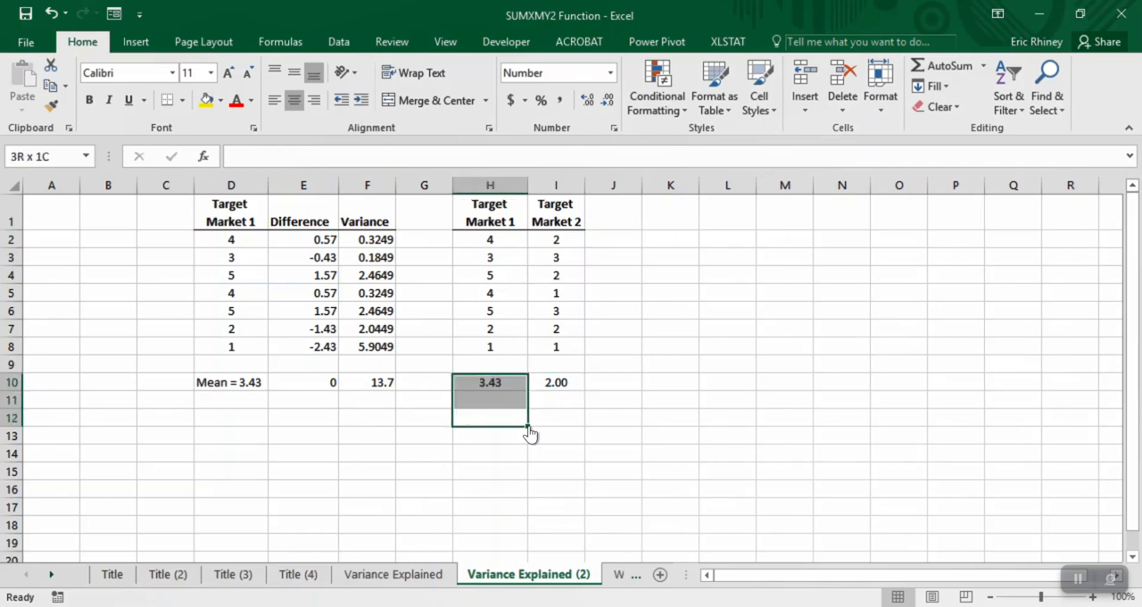
key("Up")
key("Up")
key("Right")
key("Left")
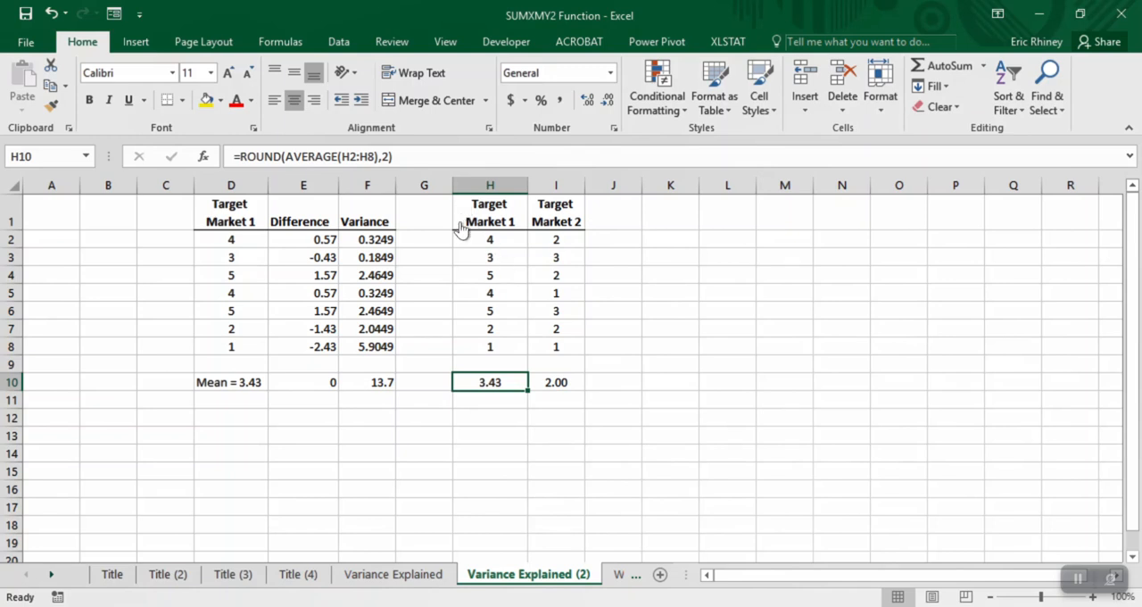
key("Right")
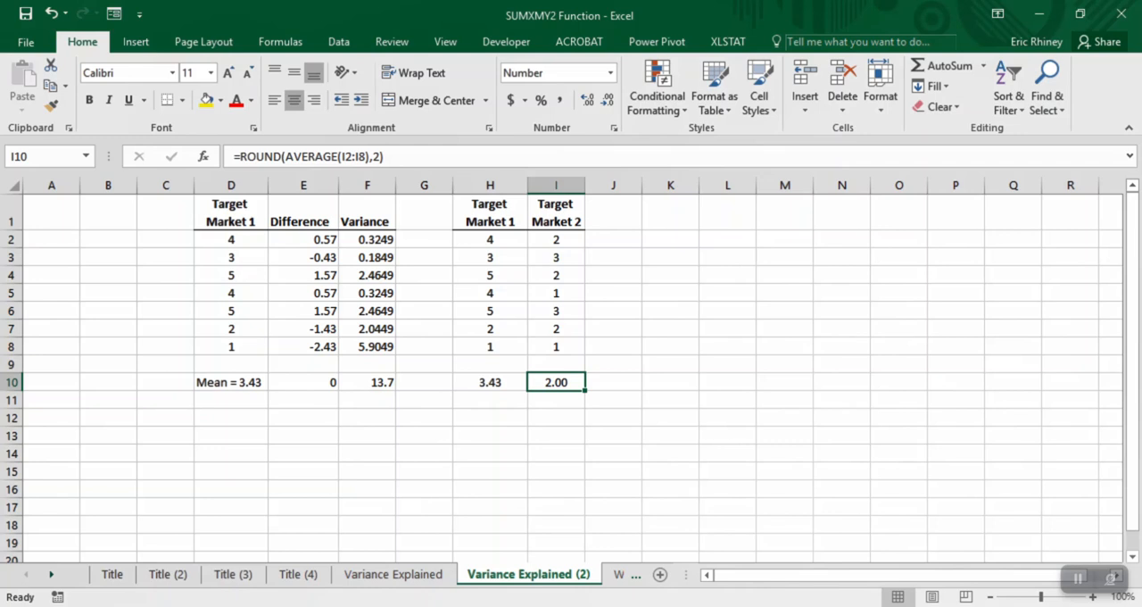
- Open the Working sheet to view the satisfaction and engagement ratings for the four target markets
left_click(50, 574)
left_click(51, 575)
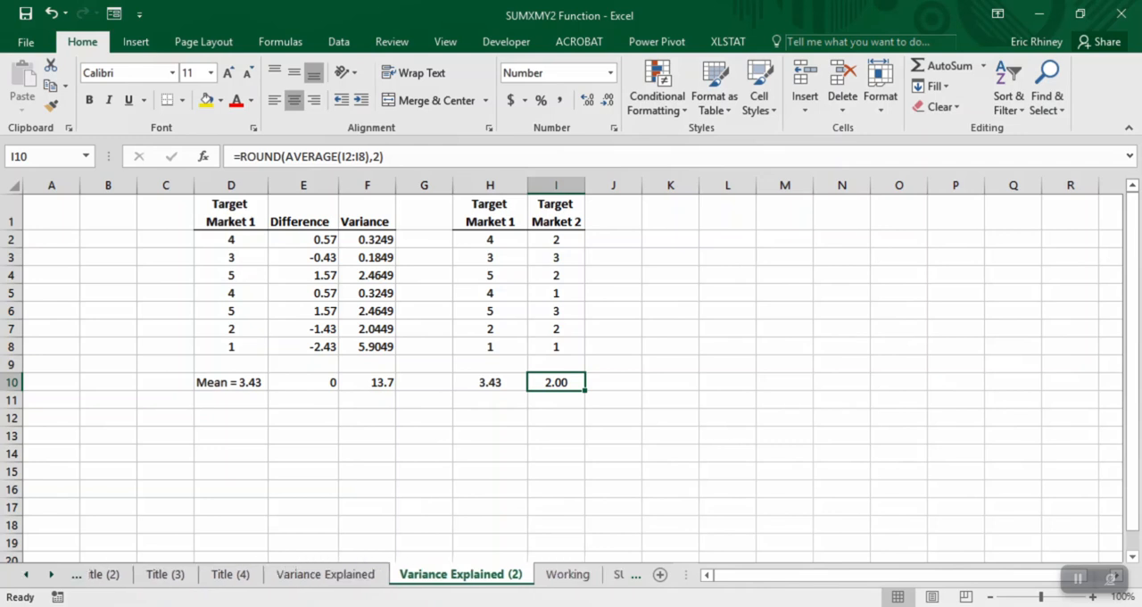
left_click(51, 575)
left_click(459, 573)
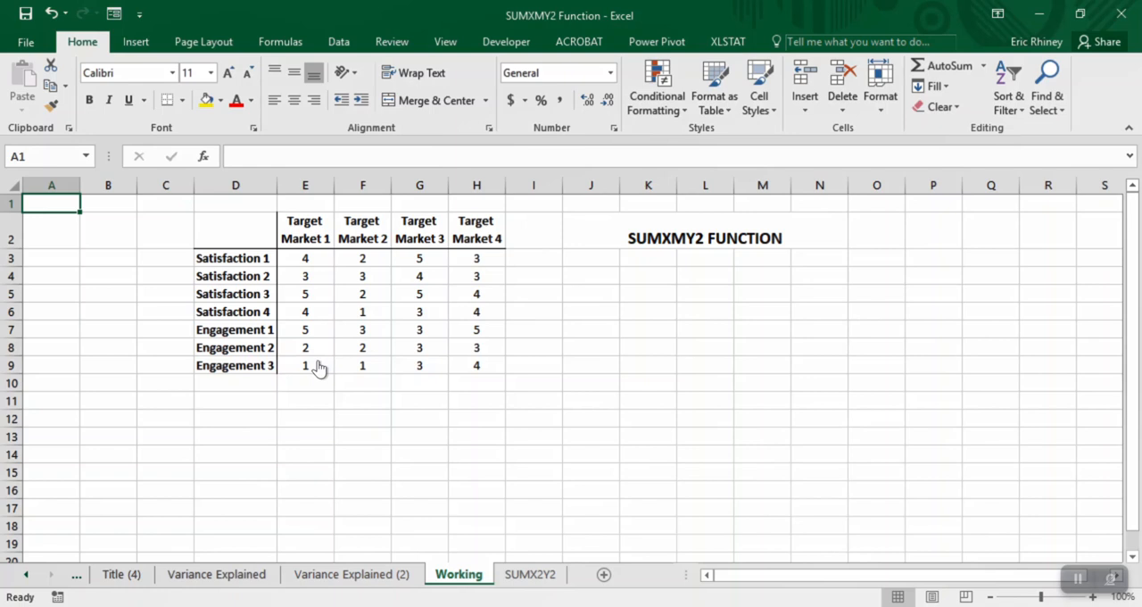
- Return to the Variance Explained (2) sheet and select the empty heading cell J1 beside Target Market 2
key("ctrl+Page_Up")
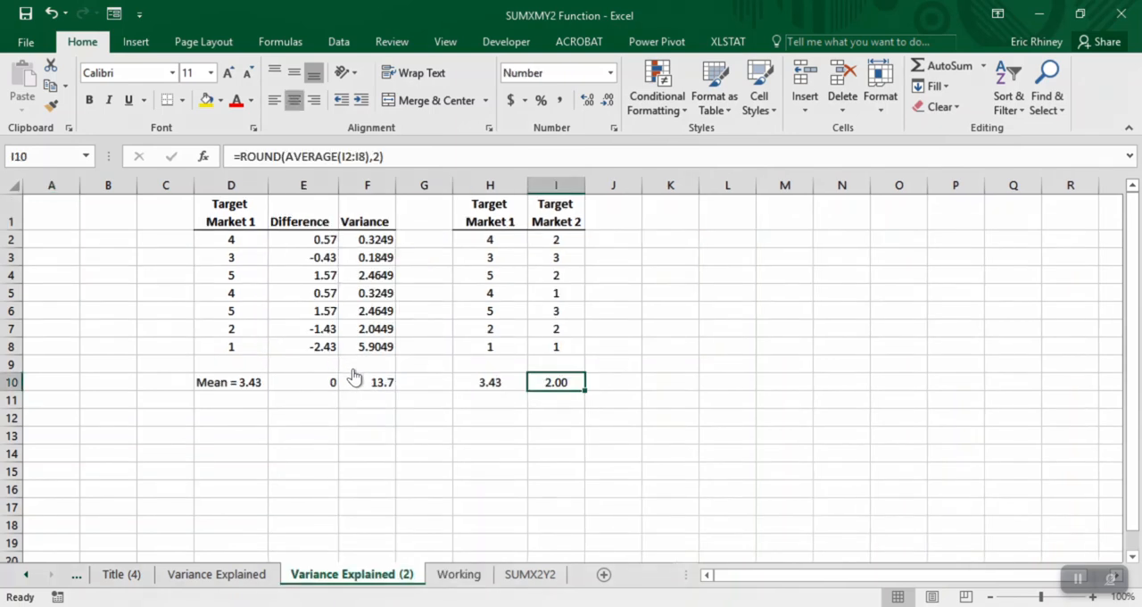
key("Right")
key("ctrl+Up")
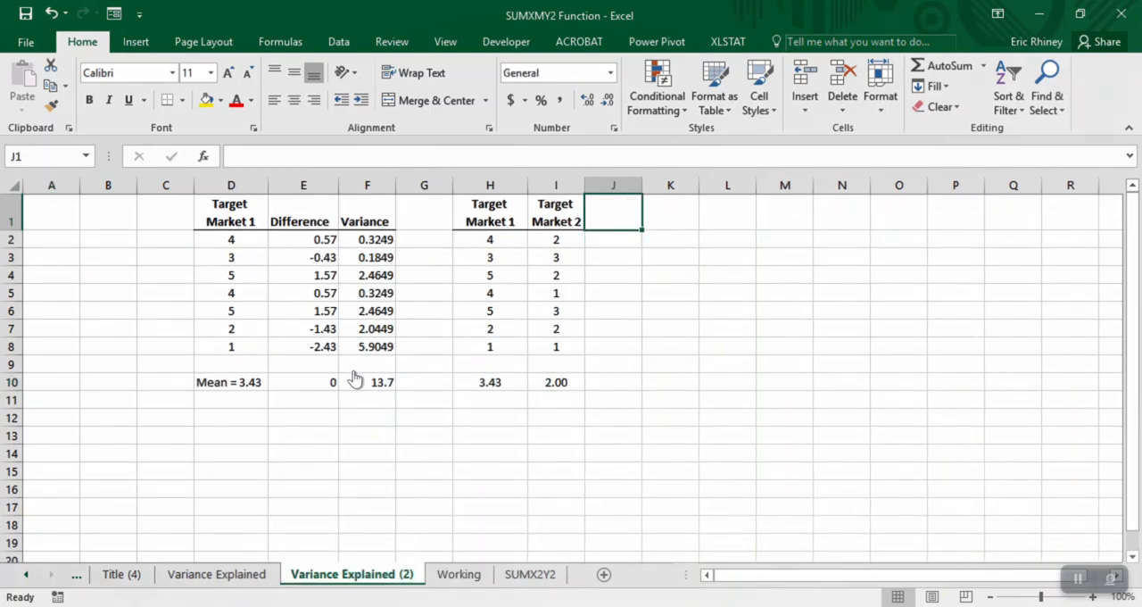
- Enter the heading SUMXMY2 in J1, correcting the mistyped last character
type("SUMX")
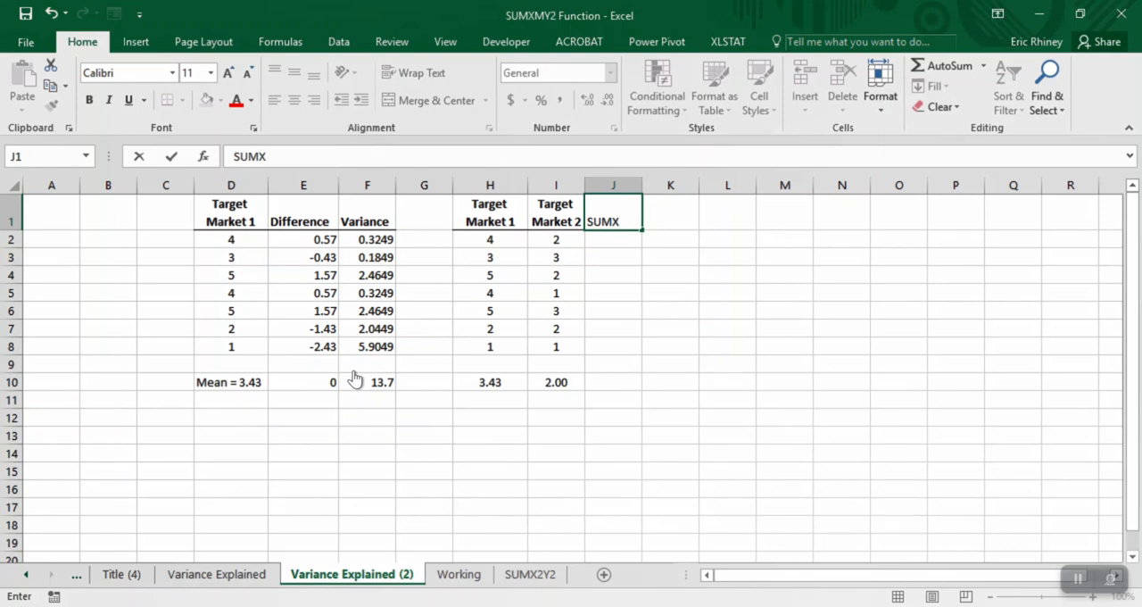
type("MY@")
key("Return")
key("Up")
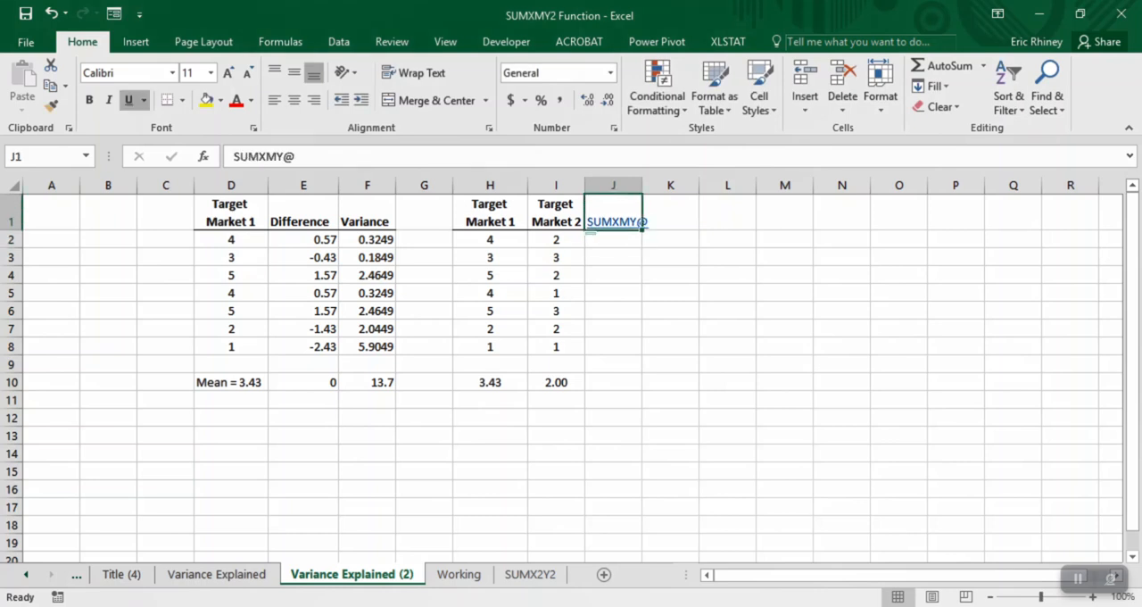
key("Down")
type("2")
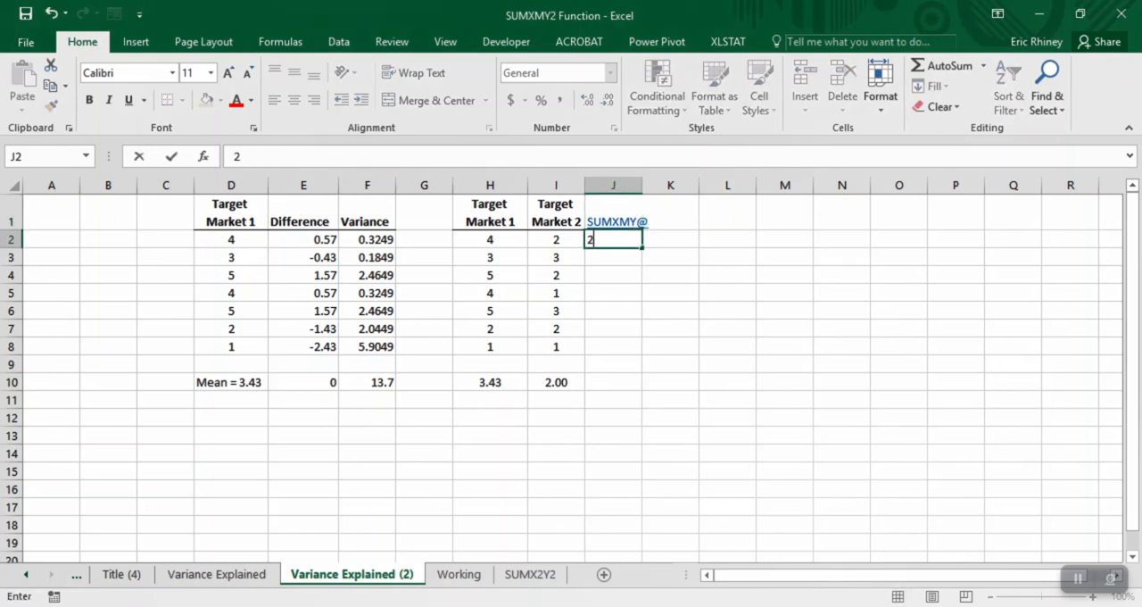
key("BackSpace")
key("Up")
key("F2")
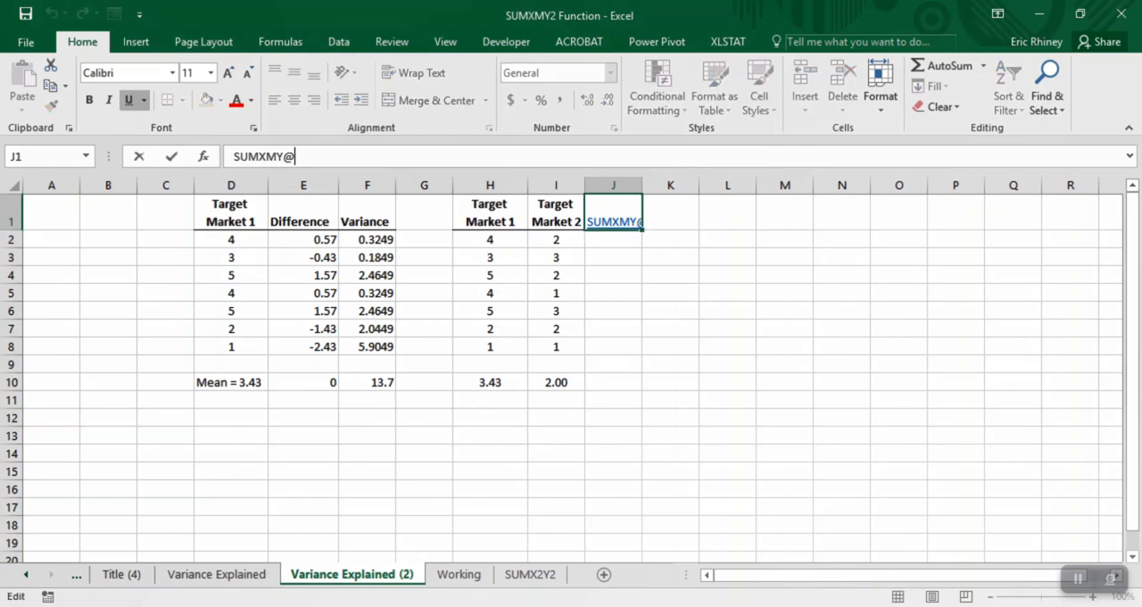
key("BackSpace")
type("2")
key("Return")
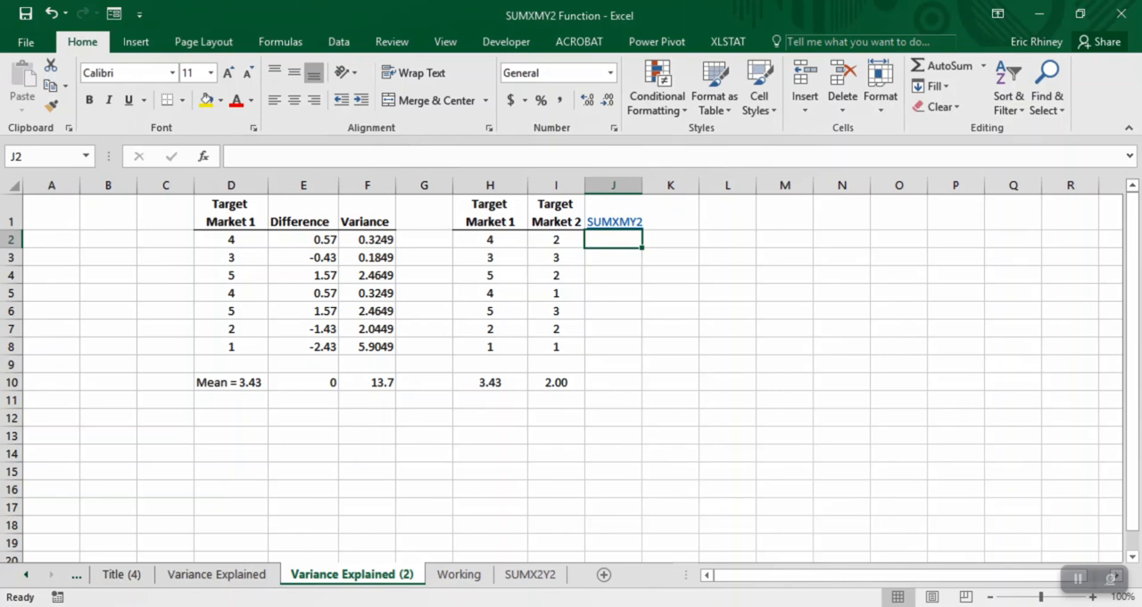
- Discard the e-mail draft opened from the J1 link without saving it, and delete the SUMXMY2 heading from J1
left_click(614, 221)
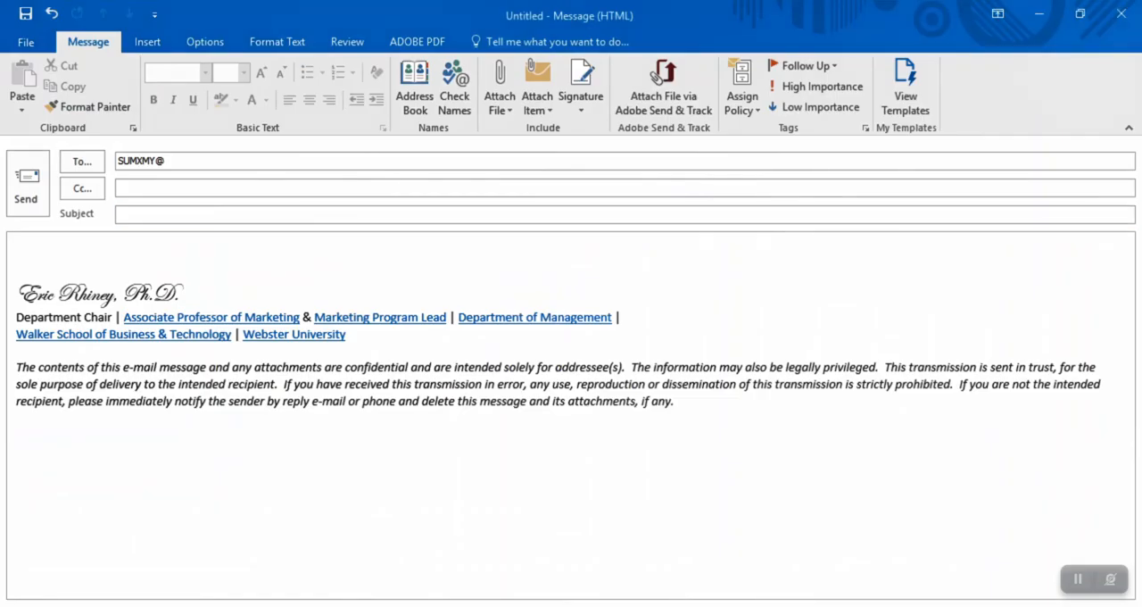
left_click(1122, 13)
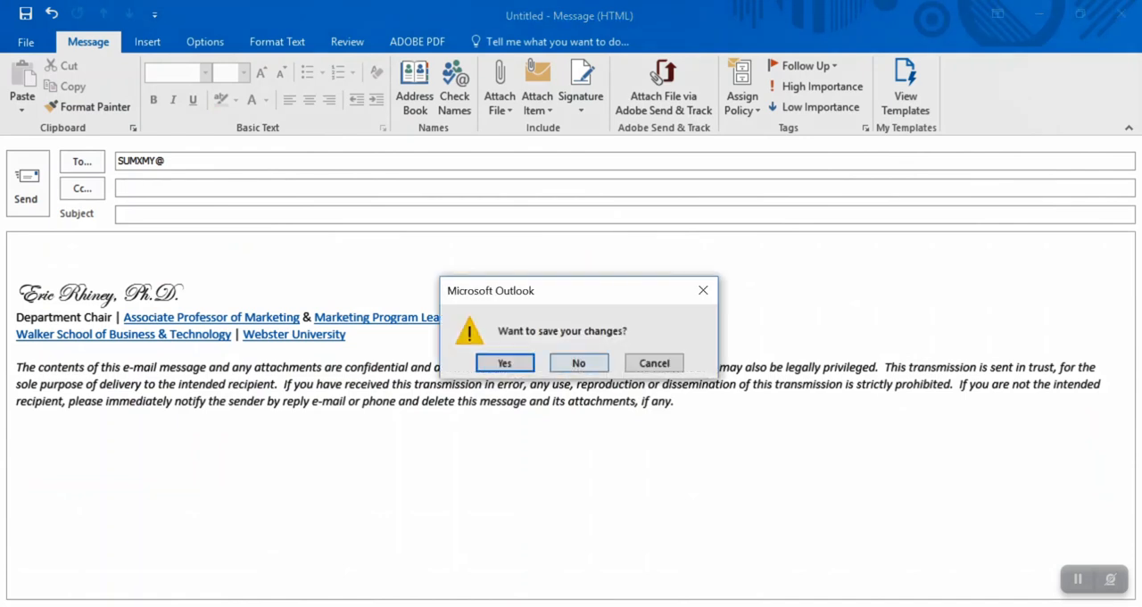
left_click(578, 362)
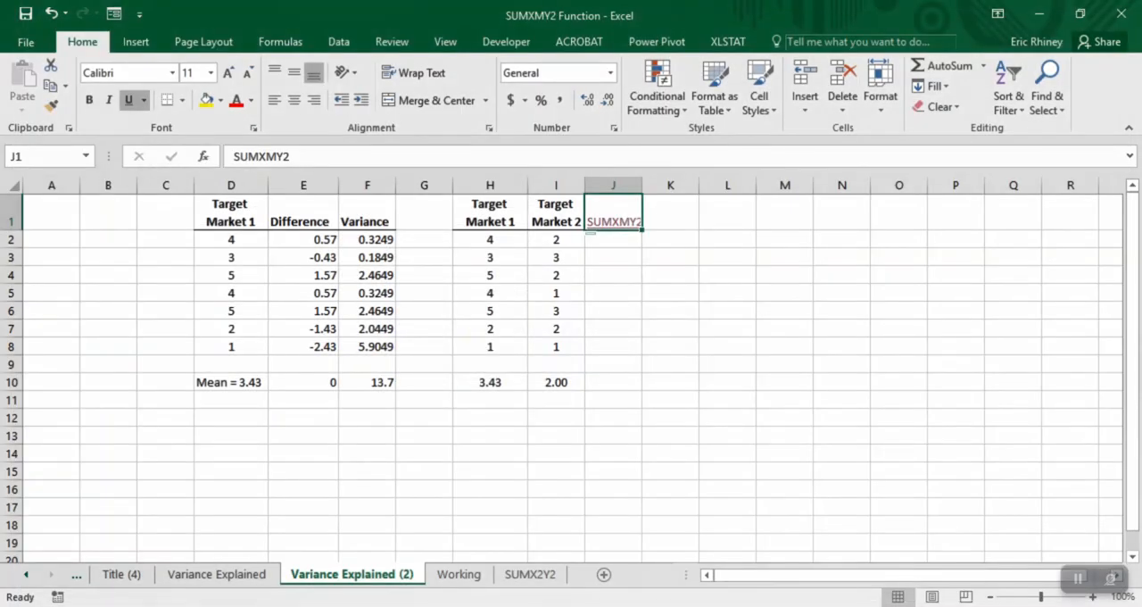
left_click(614, 275)
left_click(671, 214)
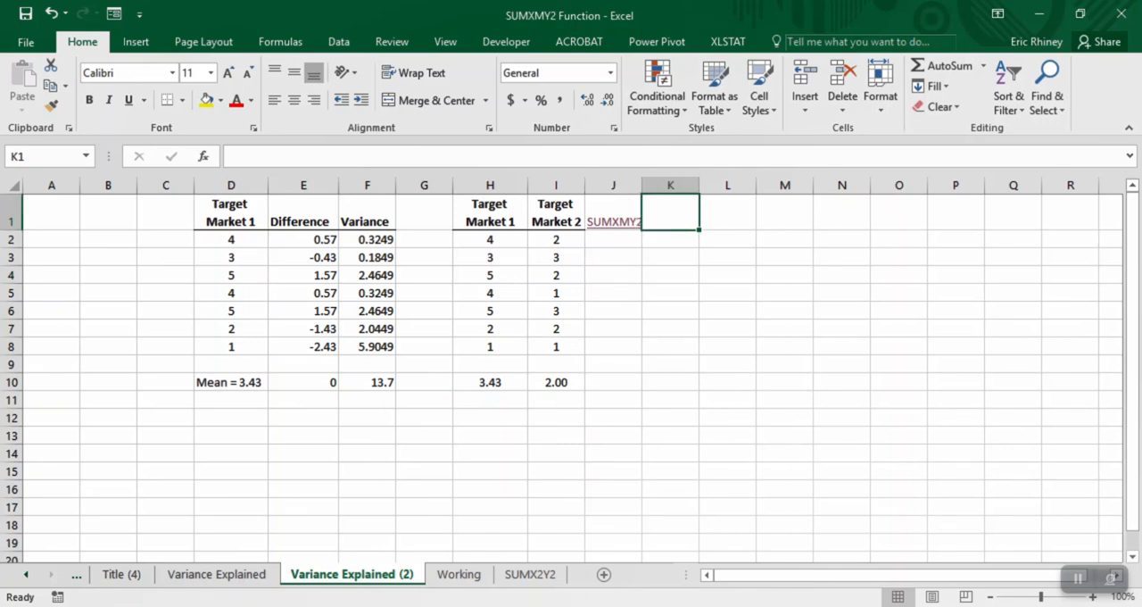
key("Left")
key("Delete")
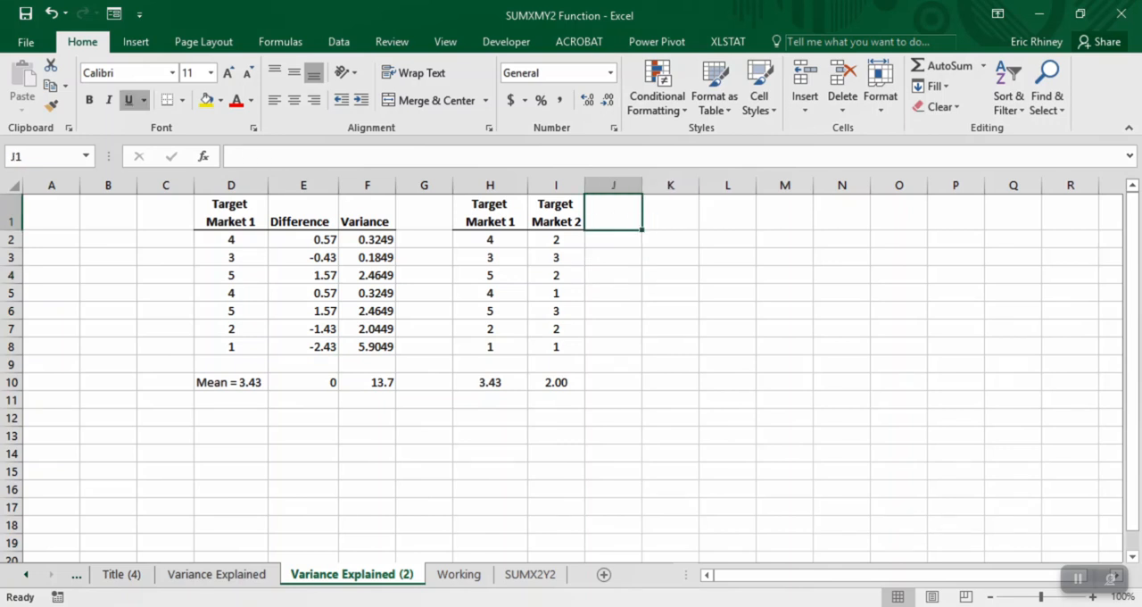
type("Su")
key("BackSpace")
key("BackSpace")
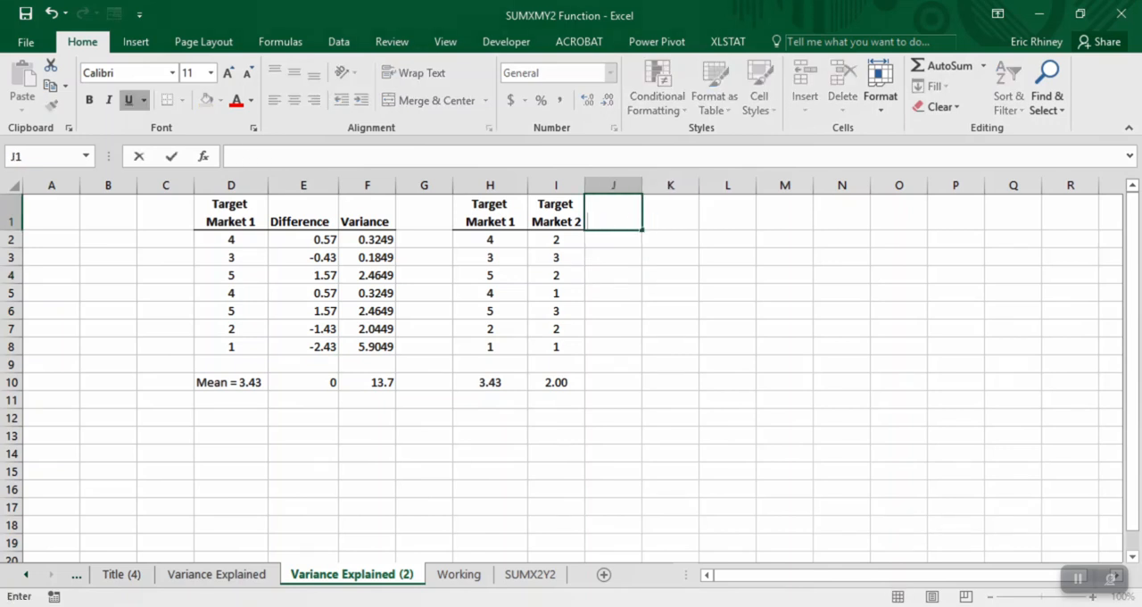
key("Right")
type("Sum")
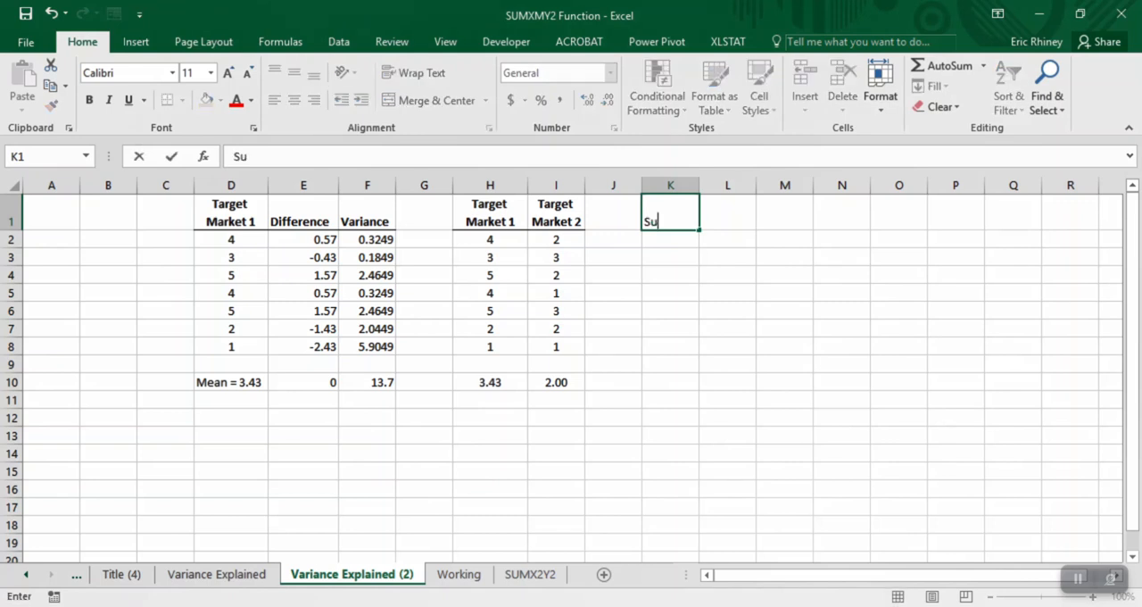
key("BackSpace")
key("BackSpace")
key("BackSpace")
- Enter the heading Diff X-Y in K1 and move it to J1, beside the Target Market 2 heading
type("Diff X-Y")
key("Return")
key("Up")
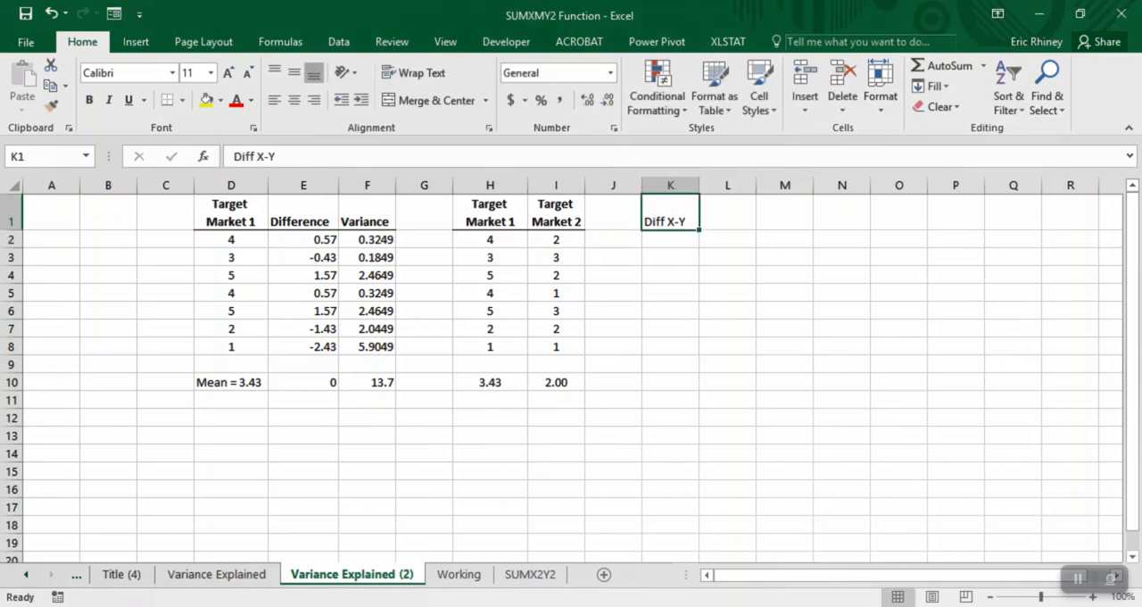
key("ctrl+x")
key("Left")
key("ctrl+v")
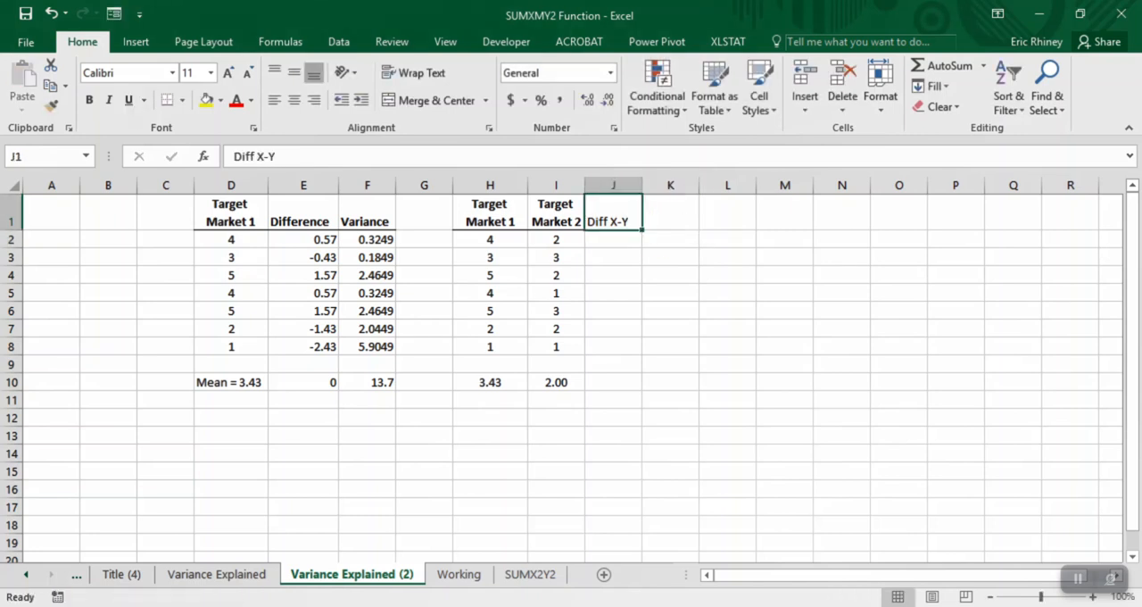
- In J2, enter the formula =H2-I2 to subtract the Target Market 2 rating from the Target Market 1 rating
key("Down")
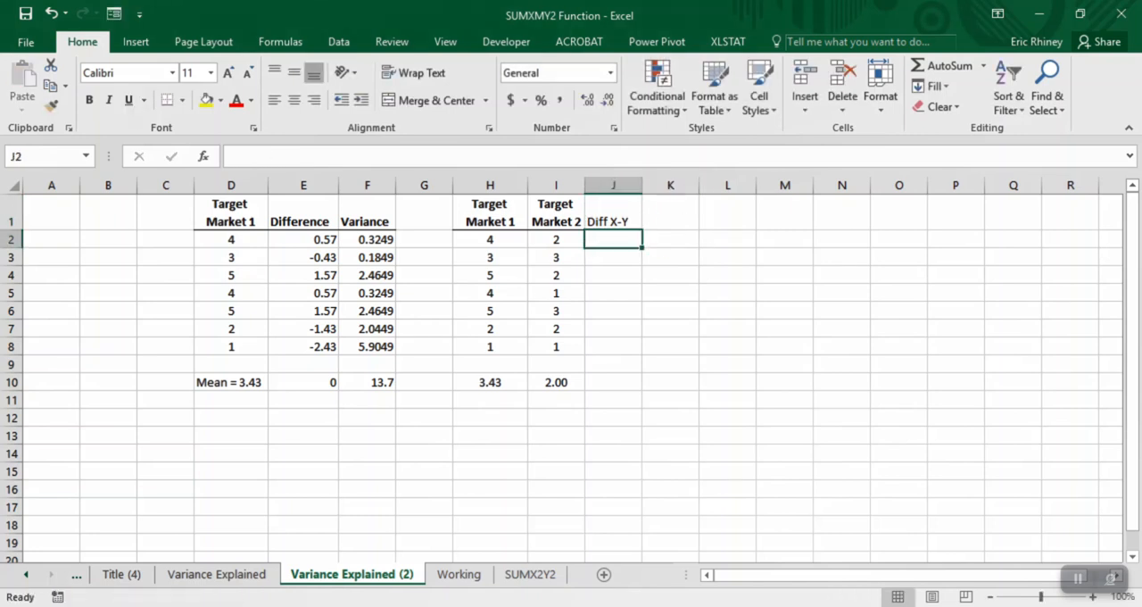
type("=")
key("Left")
key("Left")
type("-")
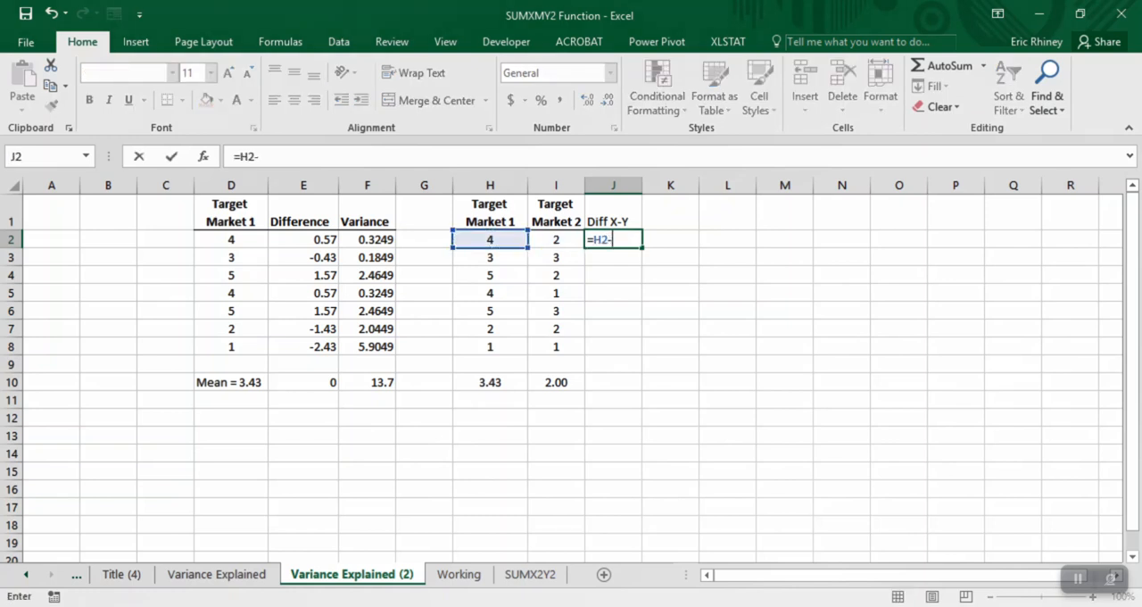
key("Left")
key("Return")
key("Up")
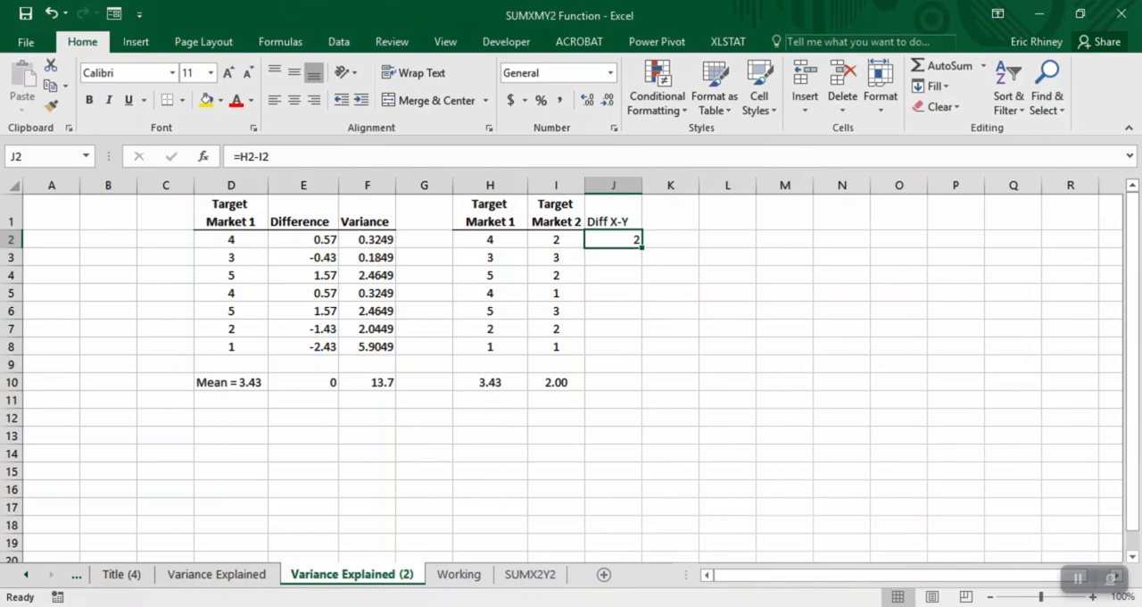
- Centre the result in J2 and copy the Target Market 2 heading's formatting onto the Diff X-Y heading
left_click(295, 100)
key("Up")
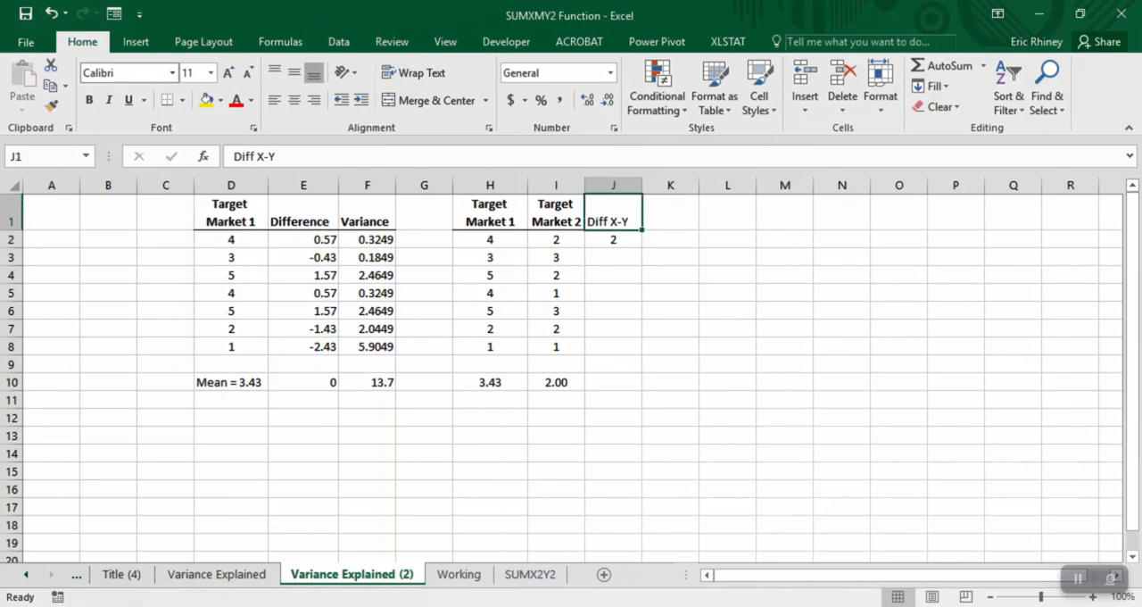
left_click(556, 213)
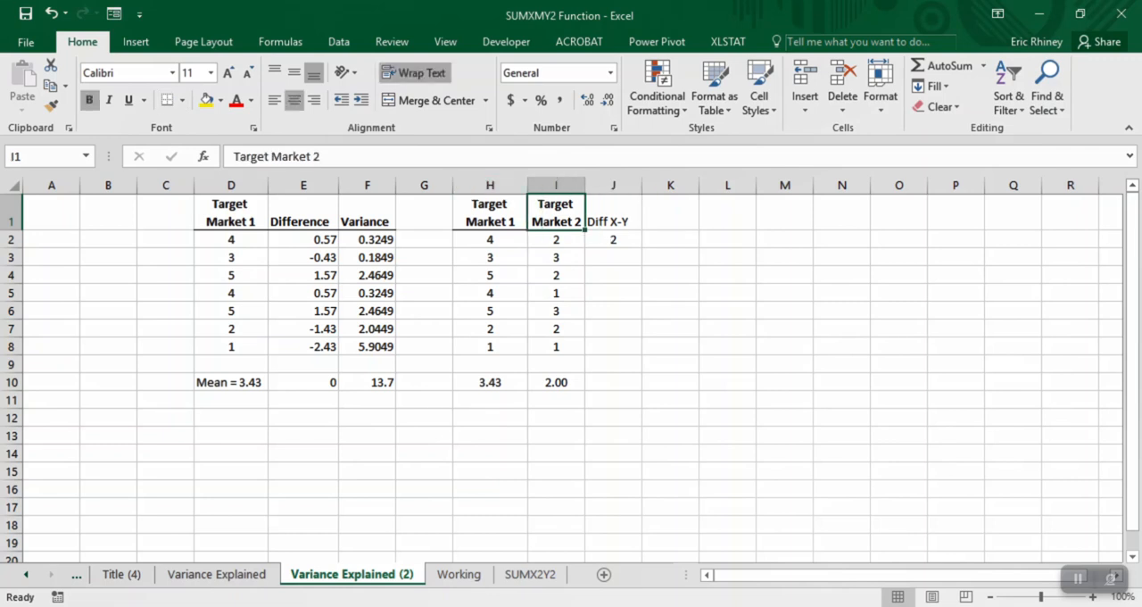
left_click(51, 106)
left_click(613, 213)
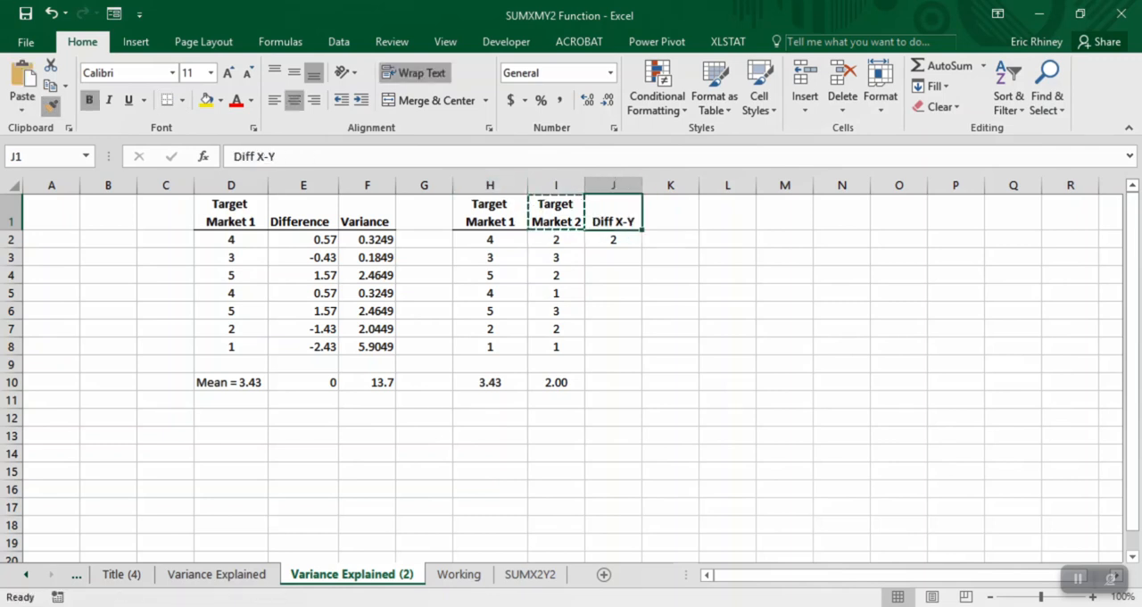
- Fill the difference formula from J2 down through J8
left_click(613, 239)
left_click_drag(641, 247, 642, 355)
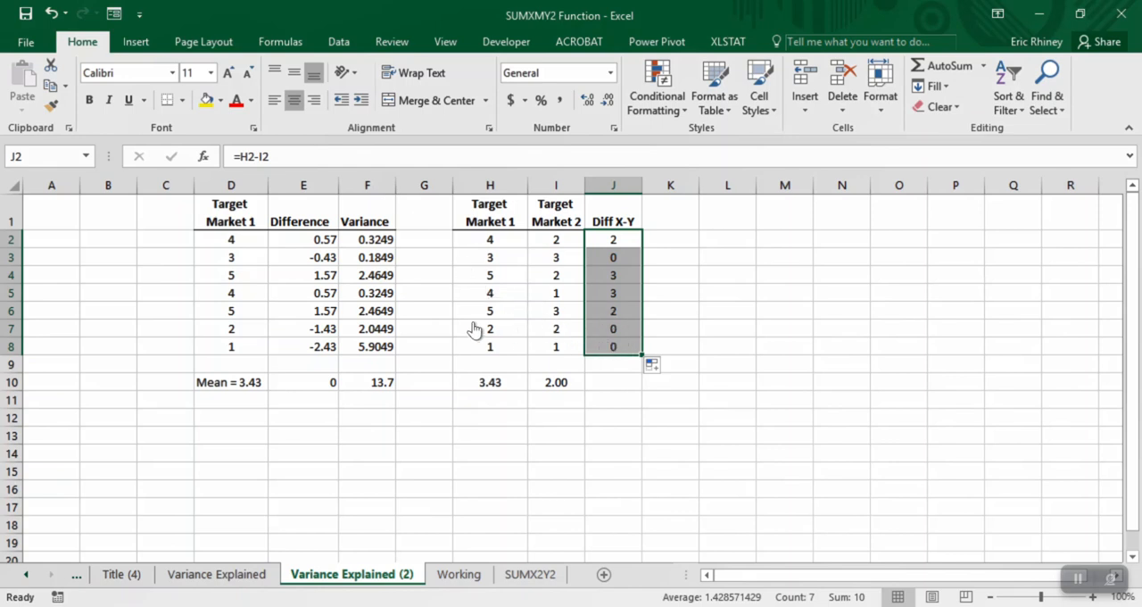
left_click(612, 382)
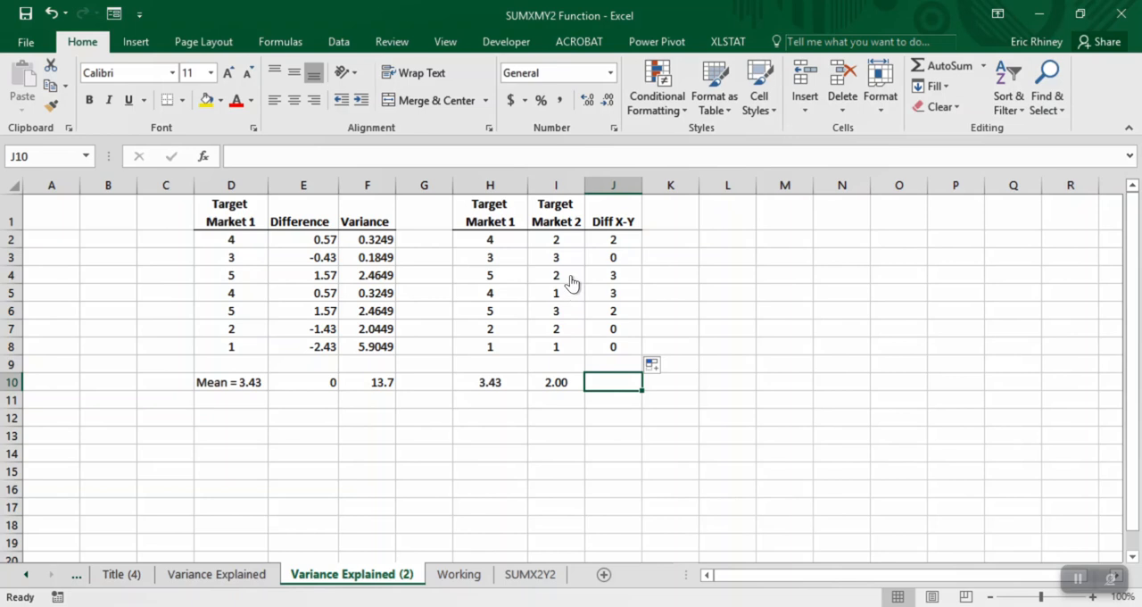
- Try a Target Market 2 rating of 5 in I7 to test its effect on the difference, and undo the change
left_click(539, 334)
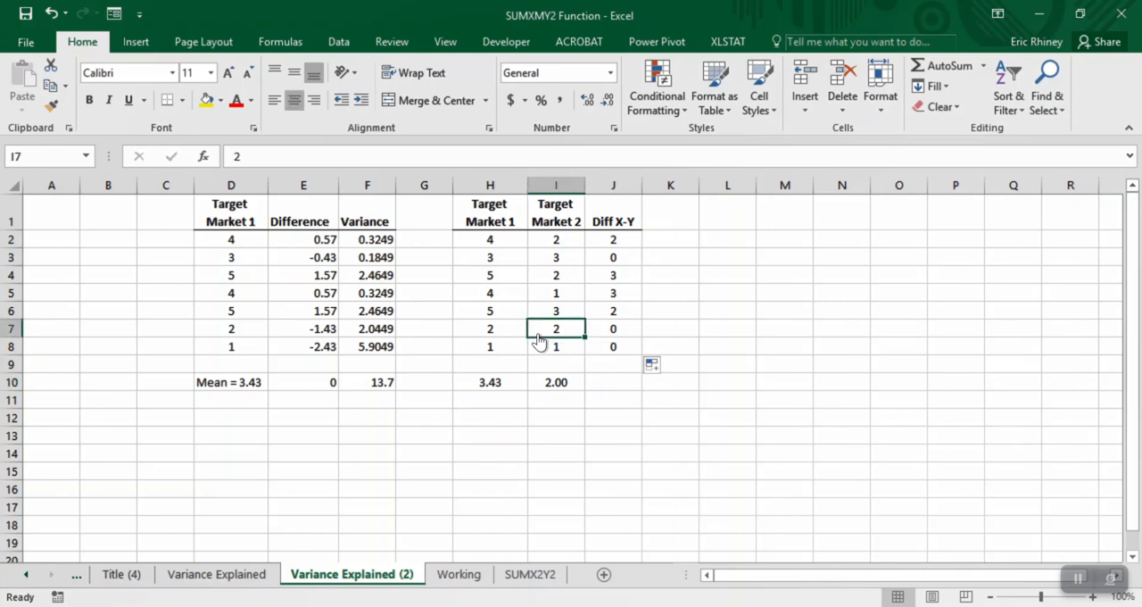
type("5")
key("Return")
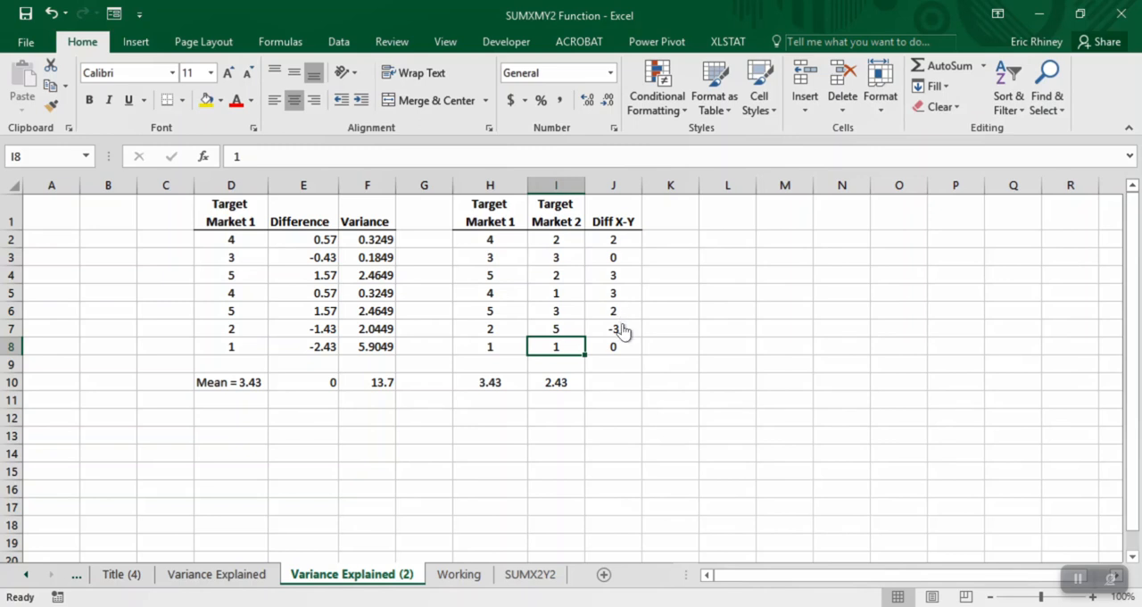
key("ctrl+z")
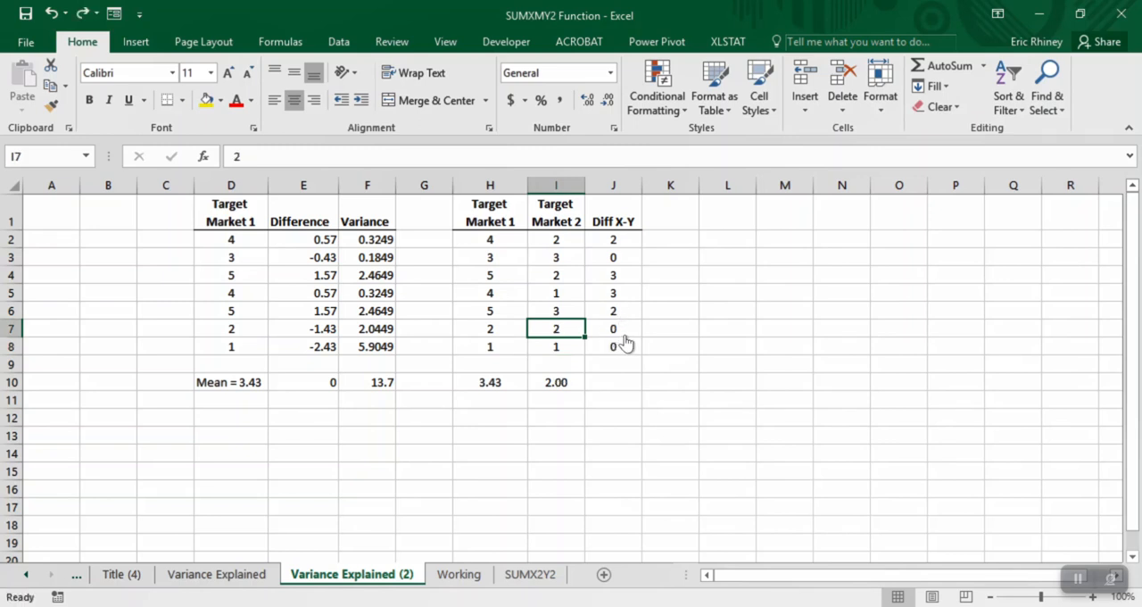
key("ctrl+z")
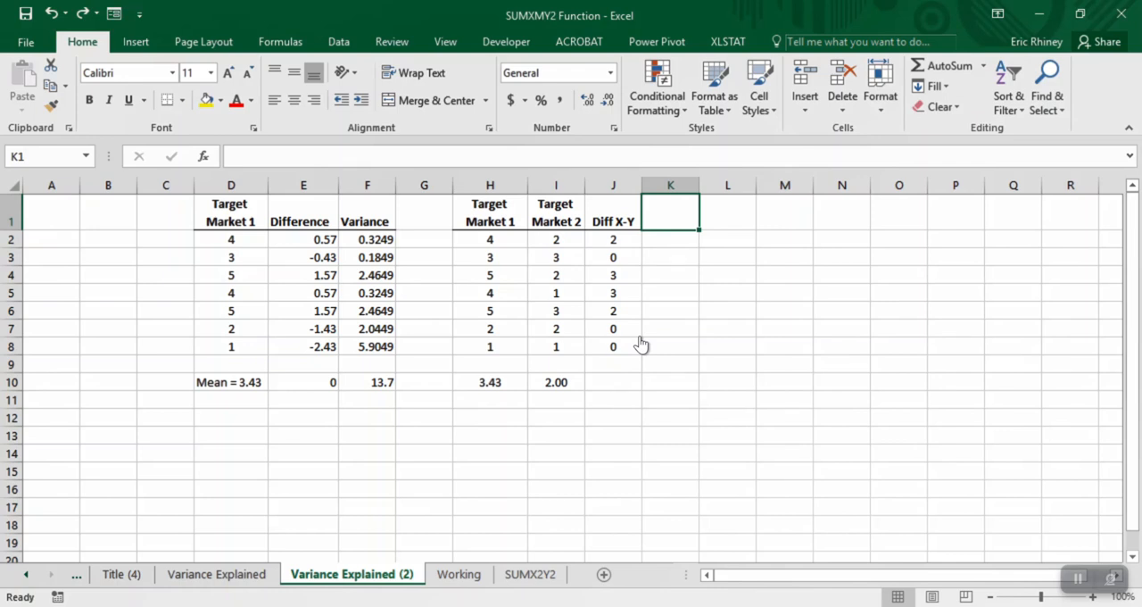
- Enter the heading (x-Y)2 in K1 with the same formatting as the Diff X-Y heading
type("(x")
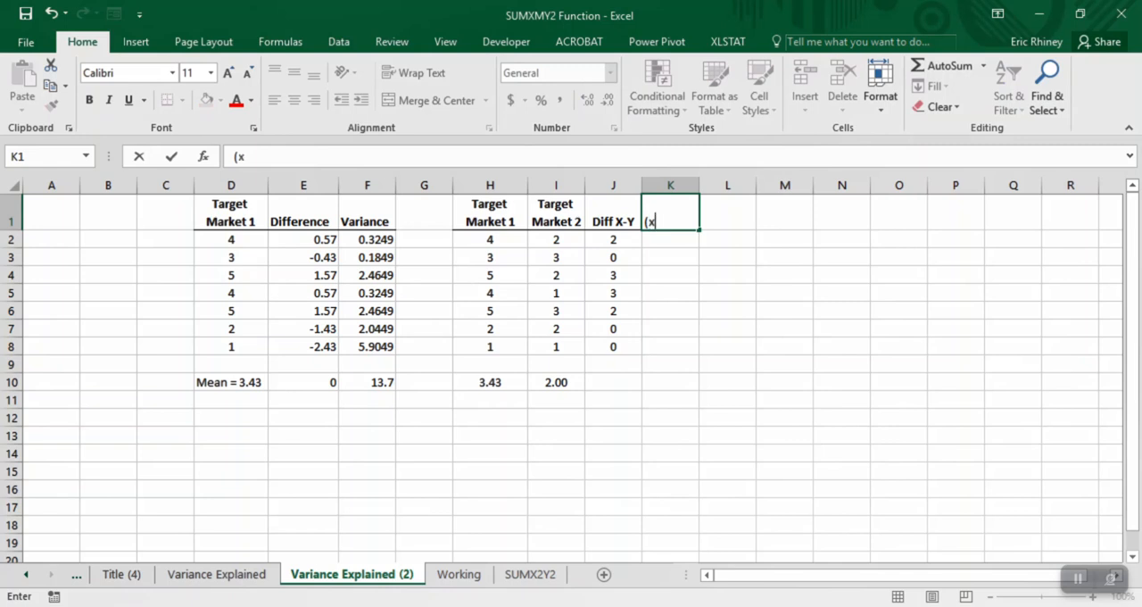
type("-Y)2")
key("shift+Left")
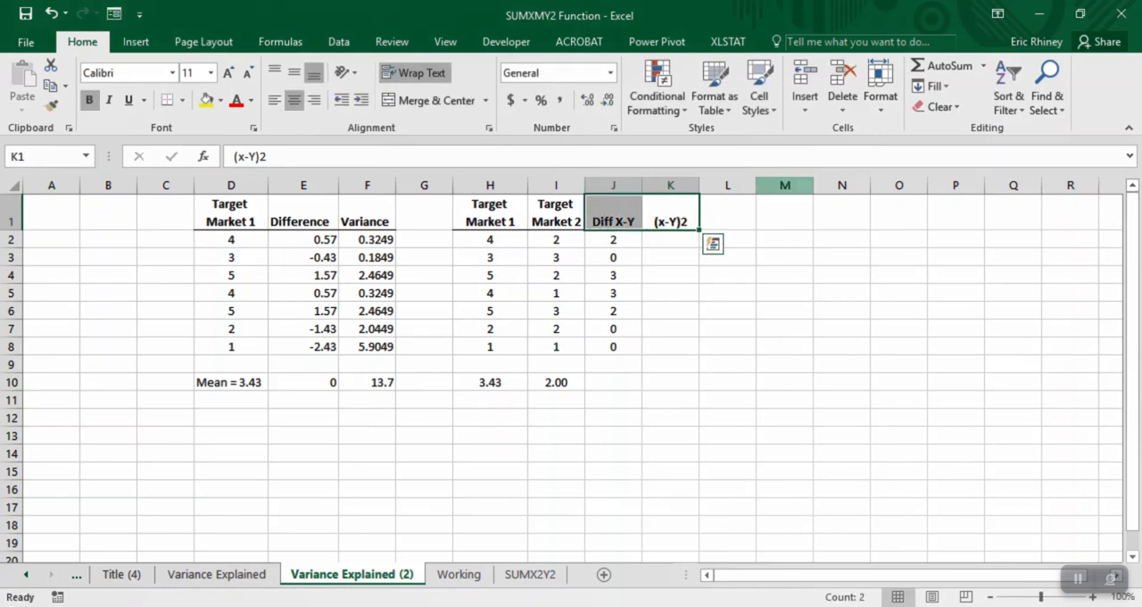
left_click(670, 214)
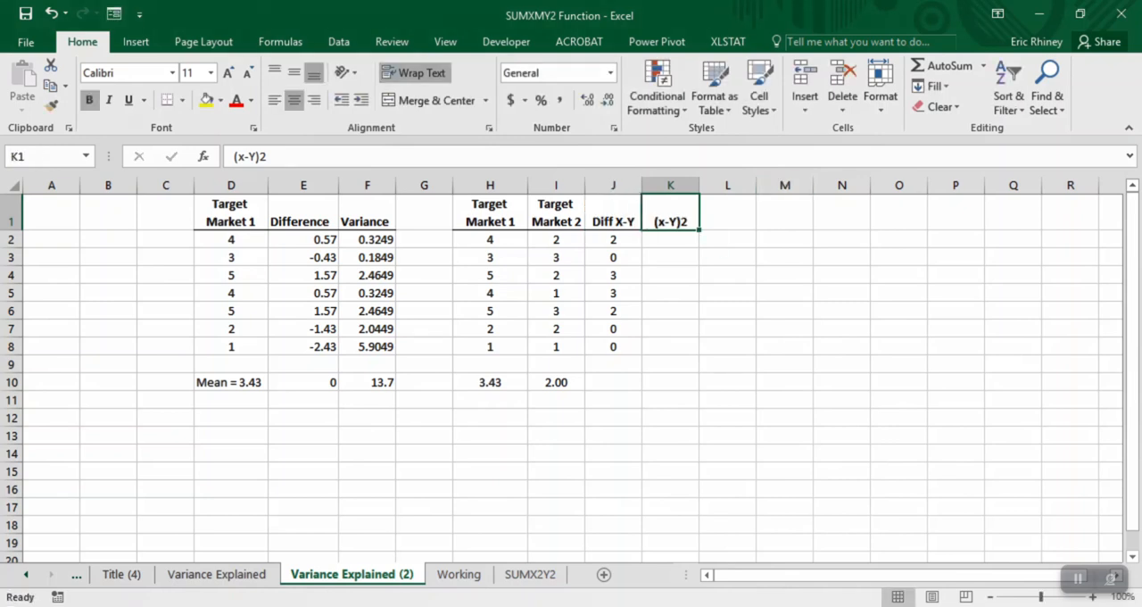
- Capitalise the x in the K1 heading so it reads (X-Y)2
double_click(670, 220)
key("shift+Left")
type("X")
key("Return")
- Format the 2 at the end of the K1 heading (X-Y)2 as superscript
left_click(670, 213)
key("F2")
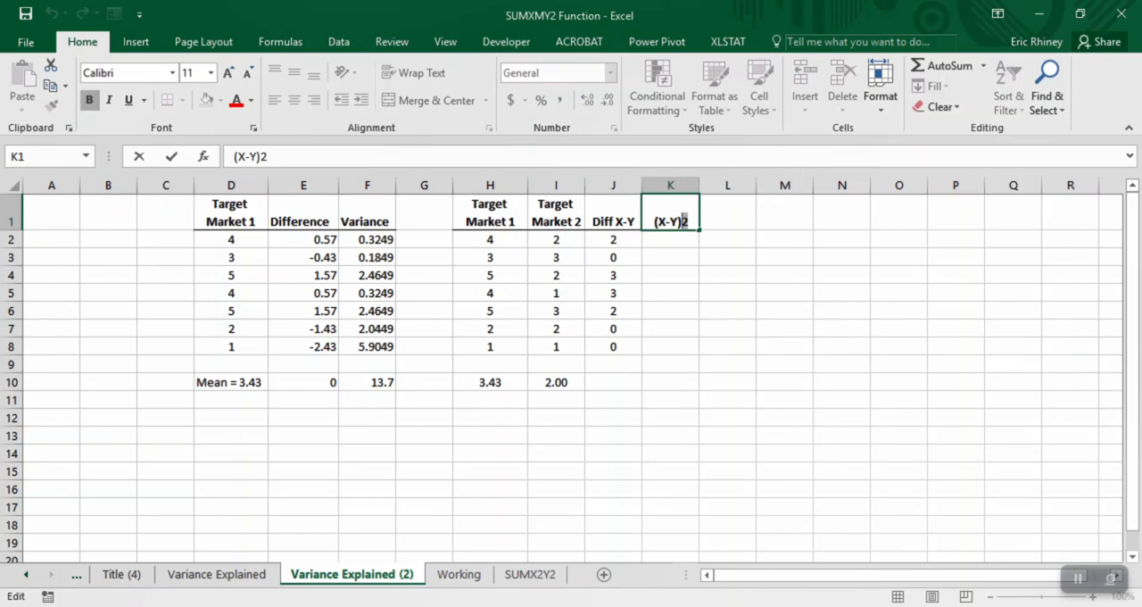
left_click(253, 128)
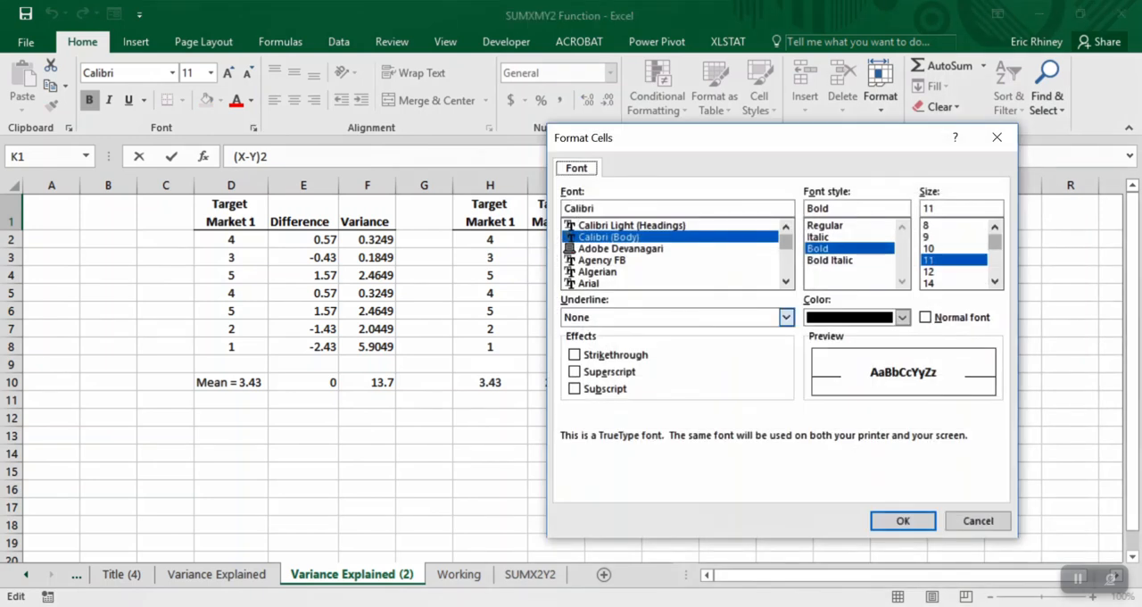
key("alt+e")
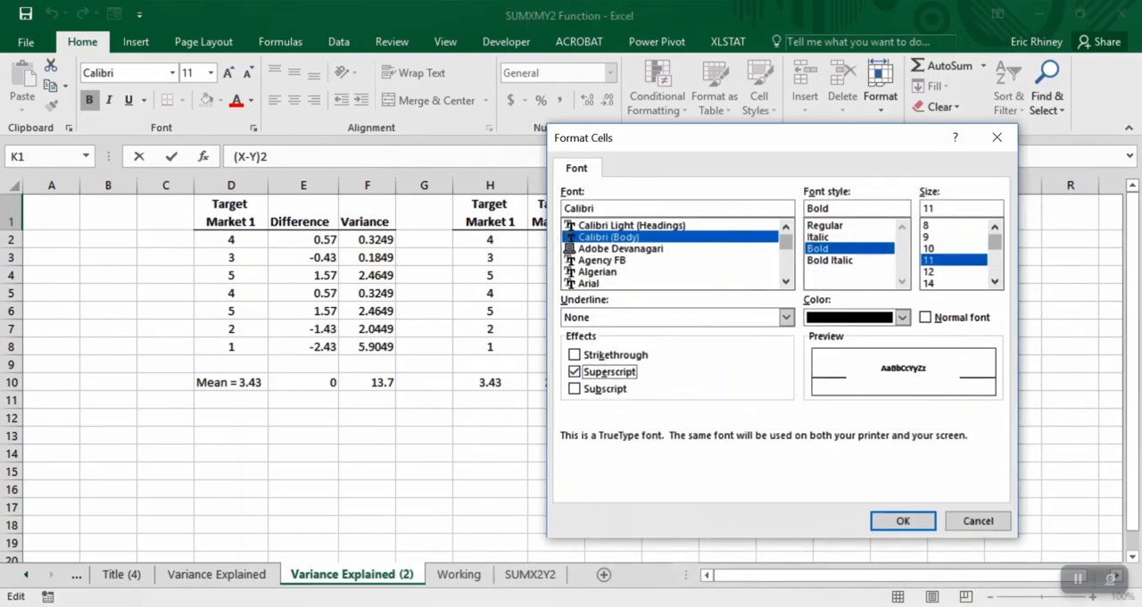
key("Return")
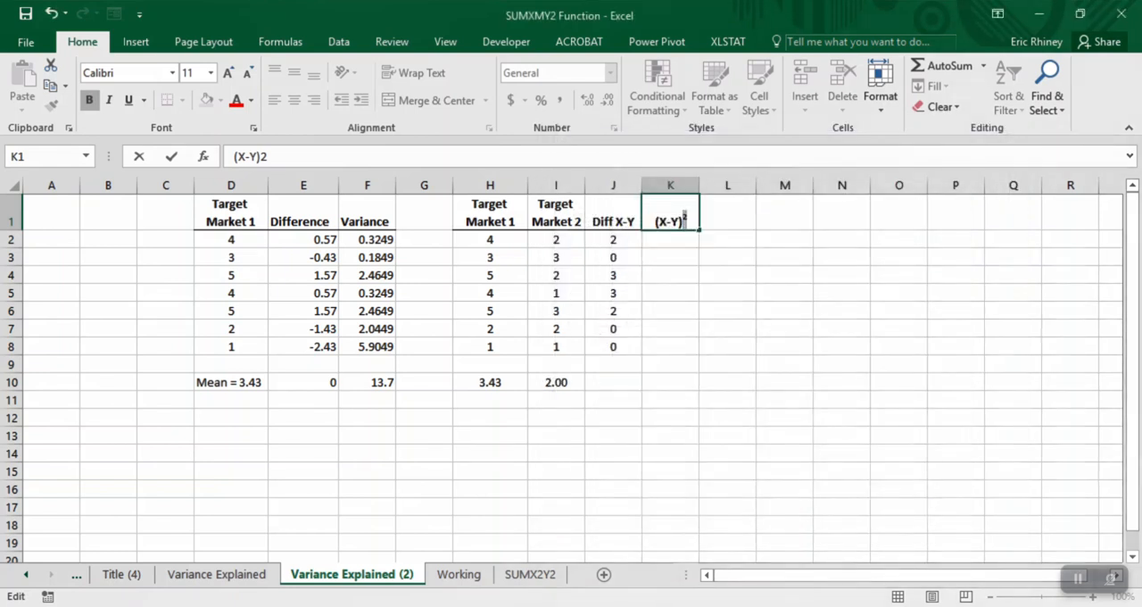
- Square the first difference in K2 with =J2^2 and fill the formula down through K8
key("Return")
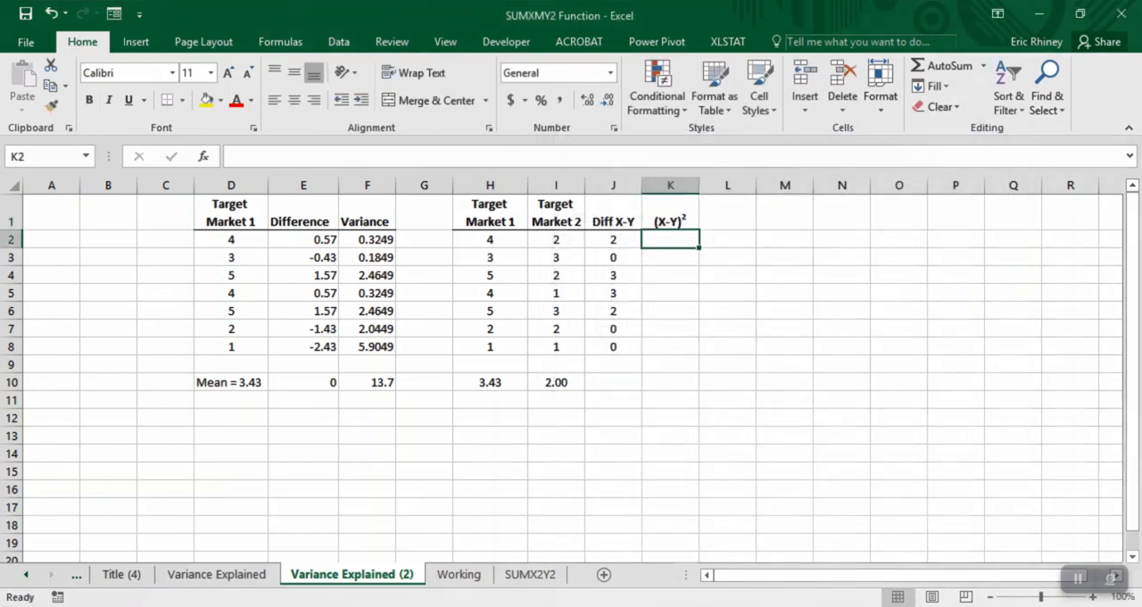
type("=")
left_click(612, 241)
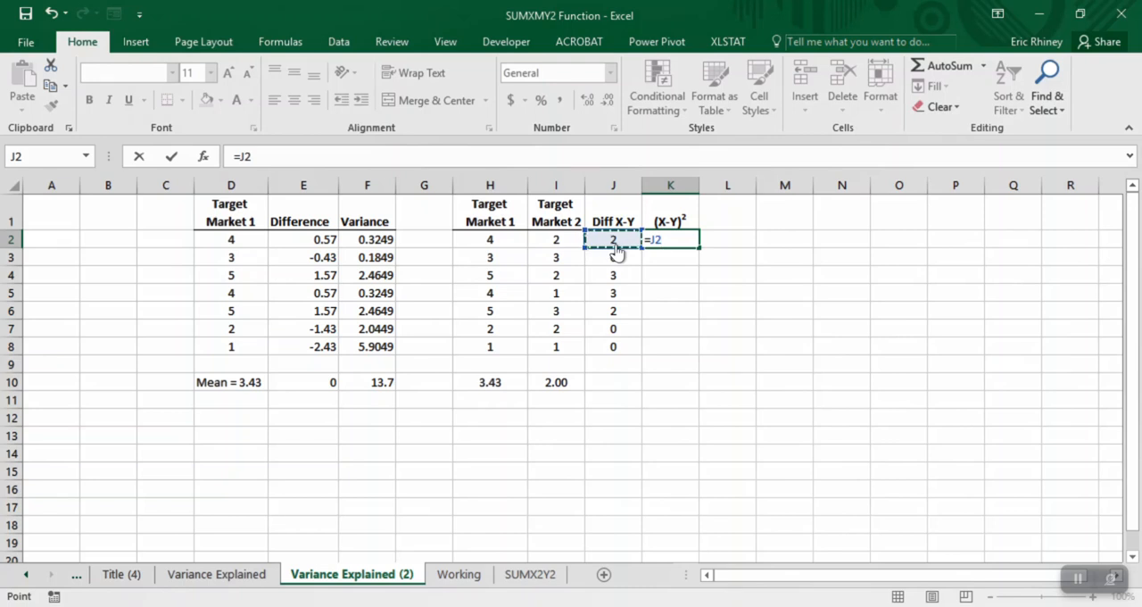
type("^")
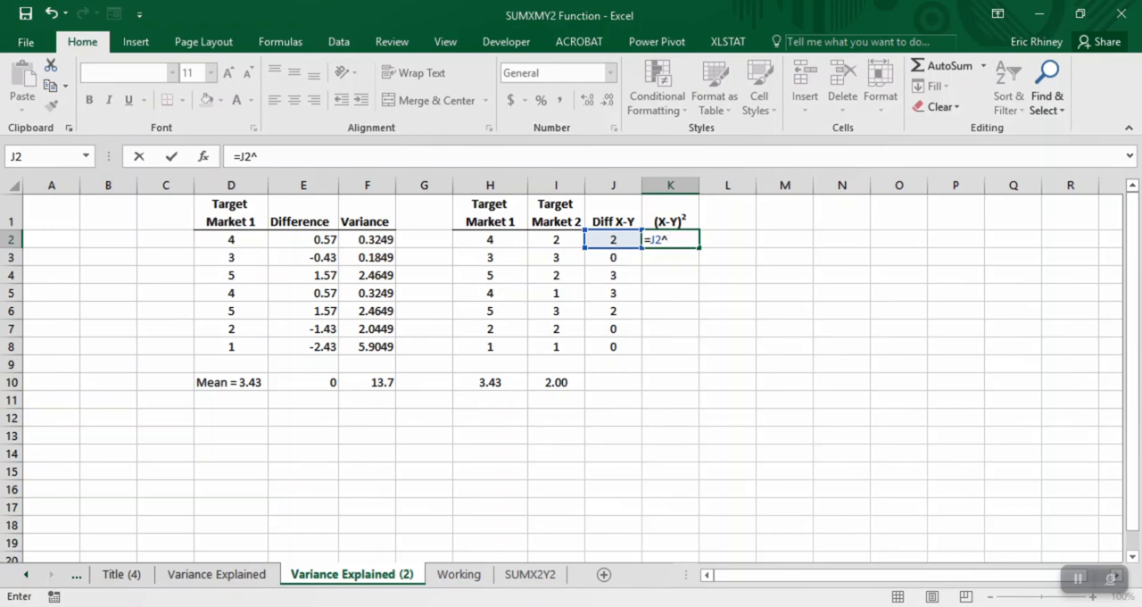
type("2")
key("Return")
key("Up")
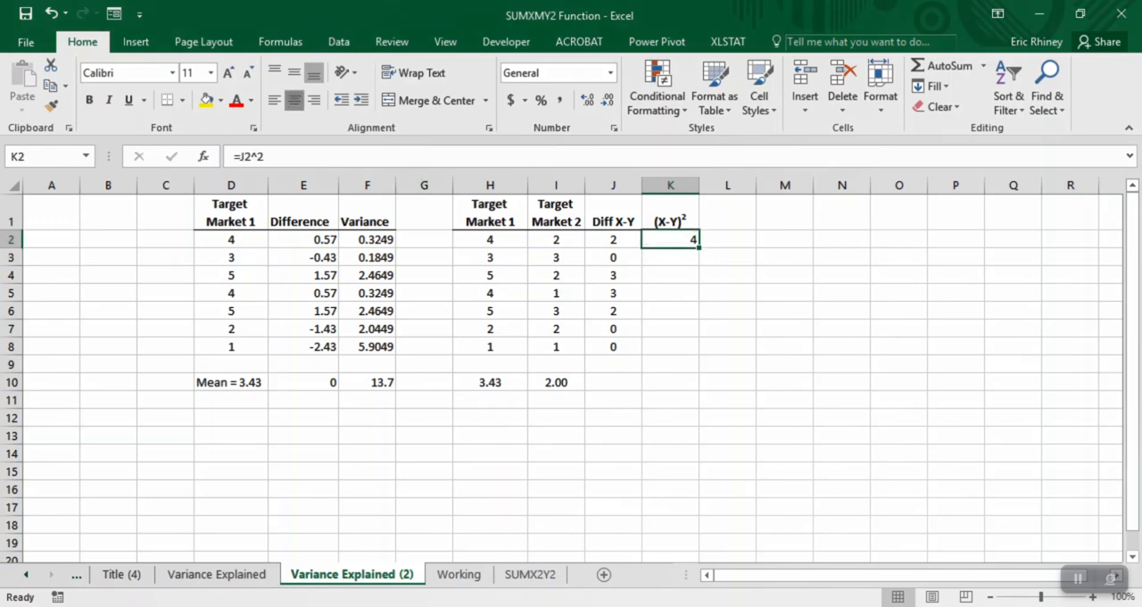
mouse_move(699, 247)
left_mouse_down()
mouse_move(696, 366)
mouse_move(696, 350)
left_mouse_up()
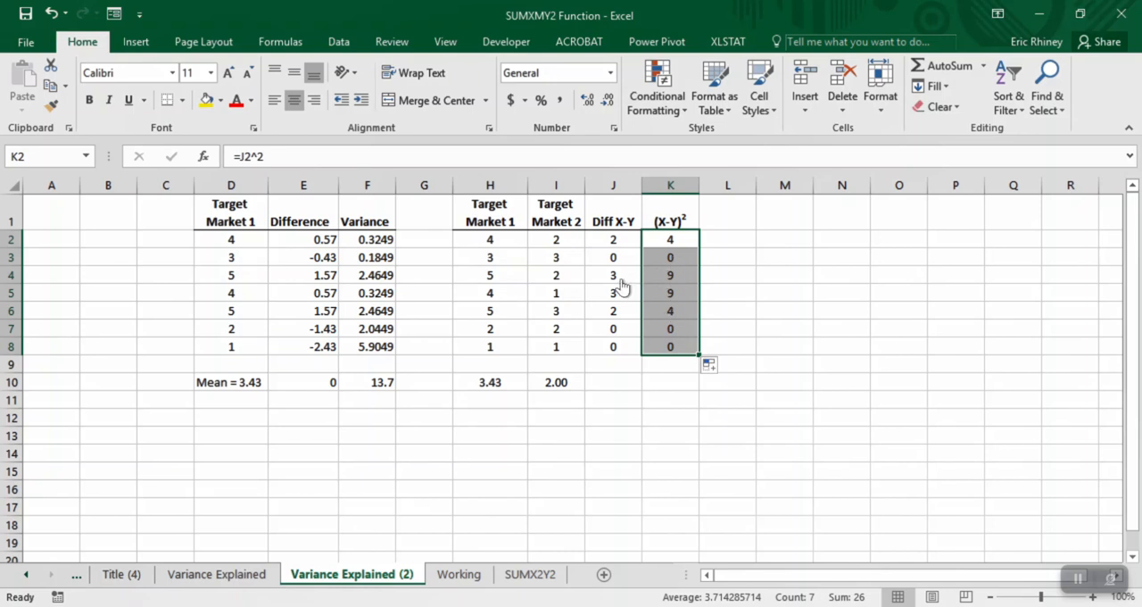
left_click(664, 282)
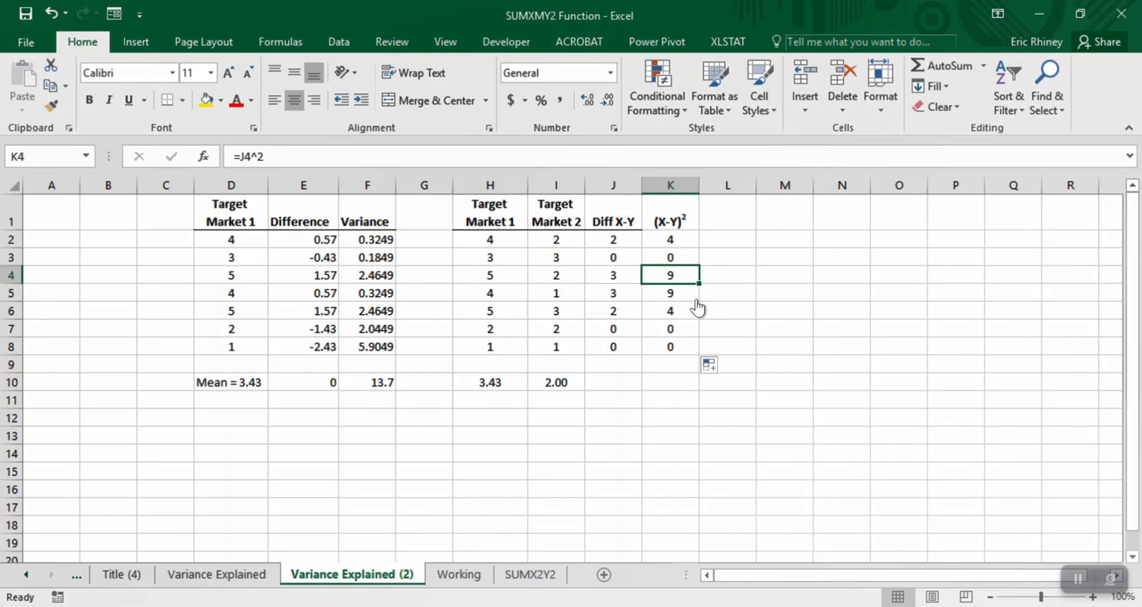
- Total the squared differences in K10 with =SUM(K2:K8)
left_click(660, 385)
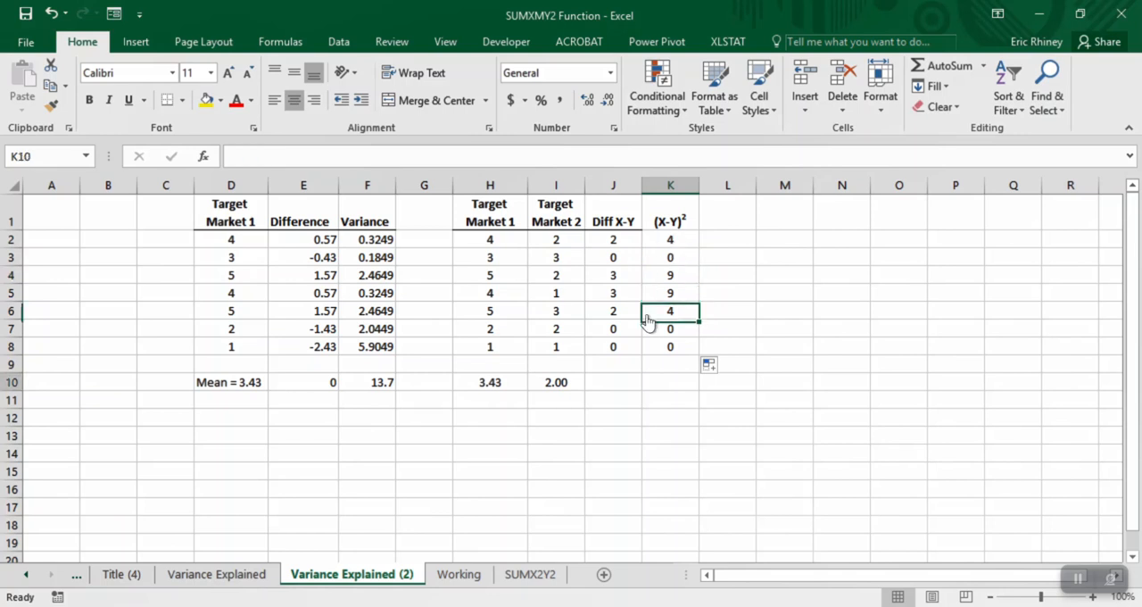
type("=sum(")
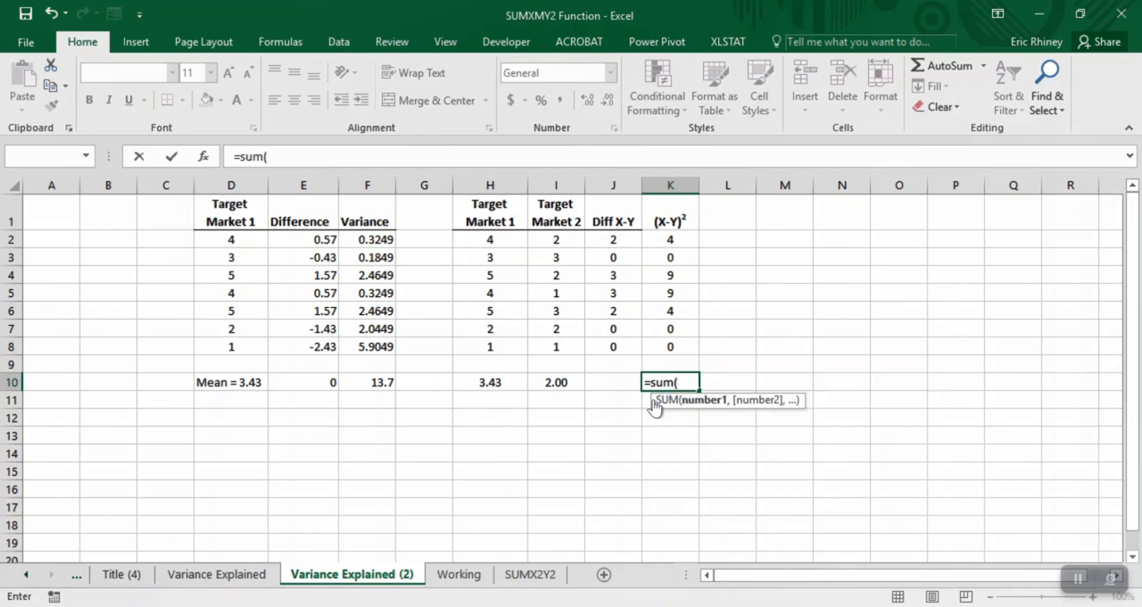
key("Up")
key("Up")
key("shift+Up")
key("shift+Up")
key("shift+Up")
key("shift+Up")
key("shift+Up")
key("shift+Up")
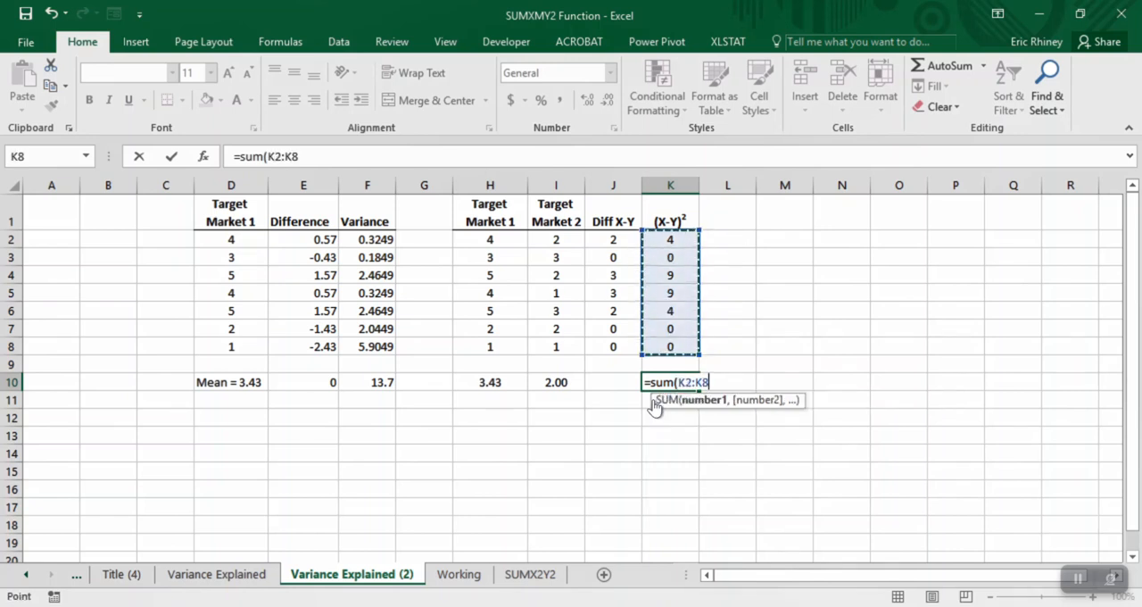
key("Return")
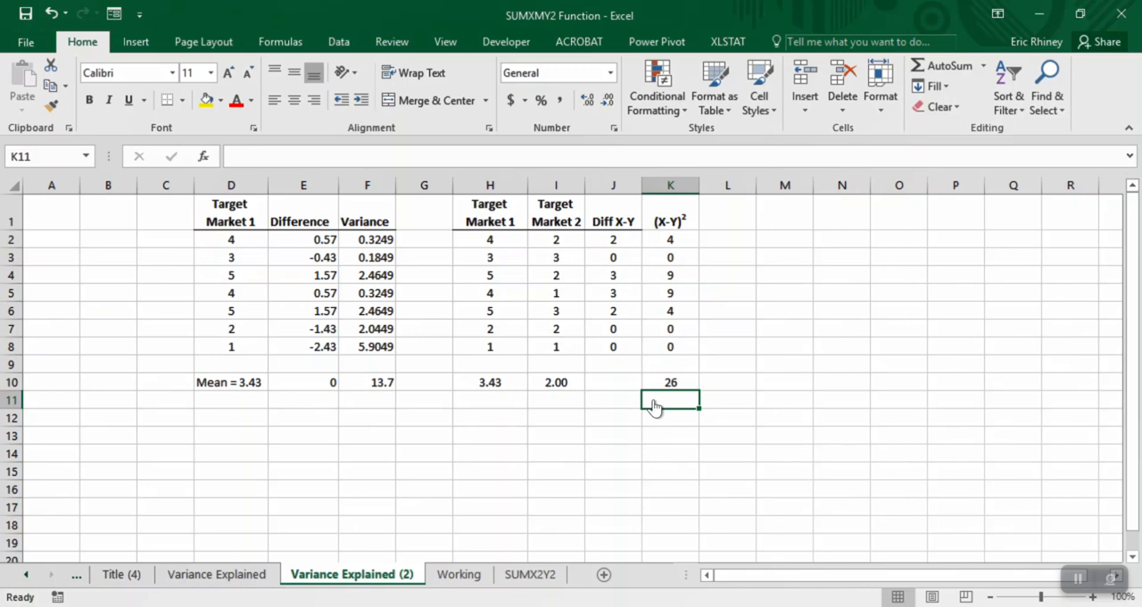
key("Up")
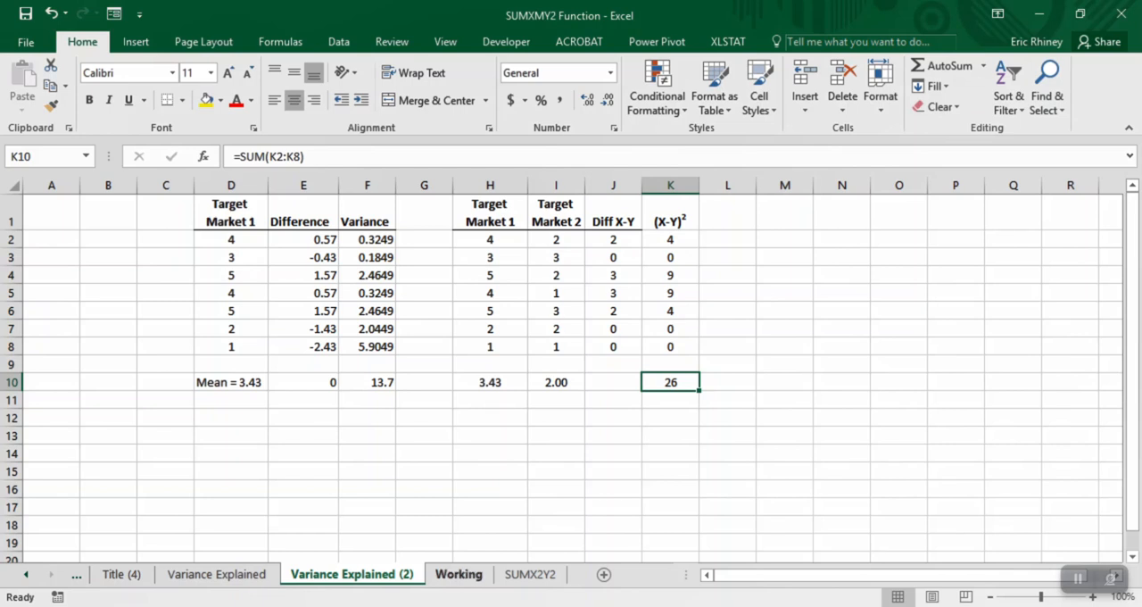
- Switch to the Working sheet and highlight the four Target Market headings in E2:H2
key("ctrl+Page_Down")
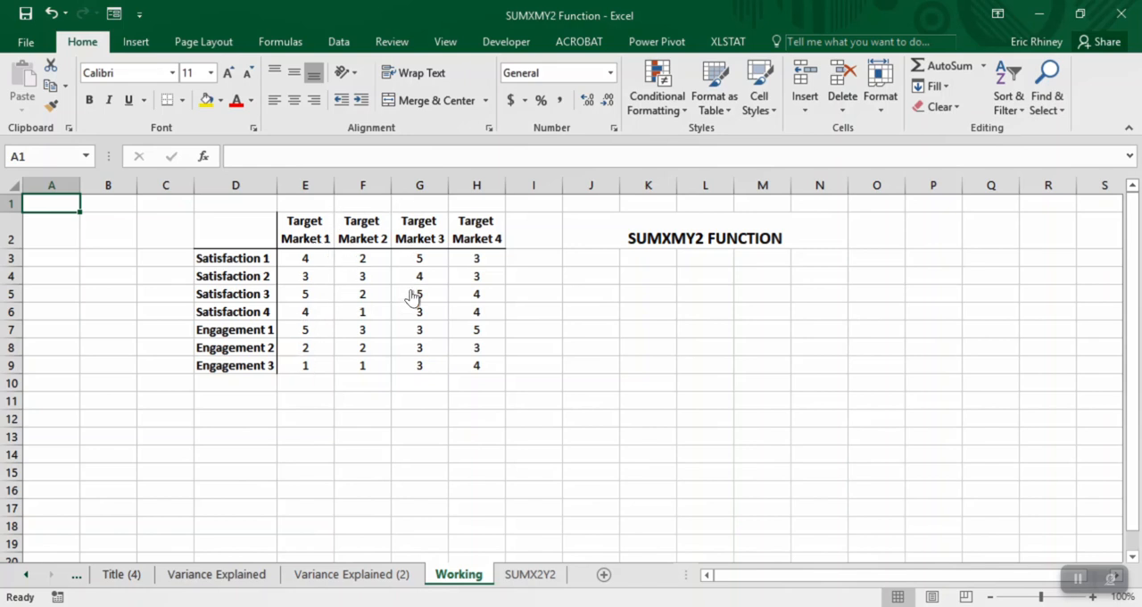
key("Down")
key("ctrl+Right")
key("shift+Right")
key("shift+Right")
key("shift+Right")
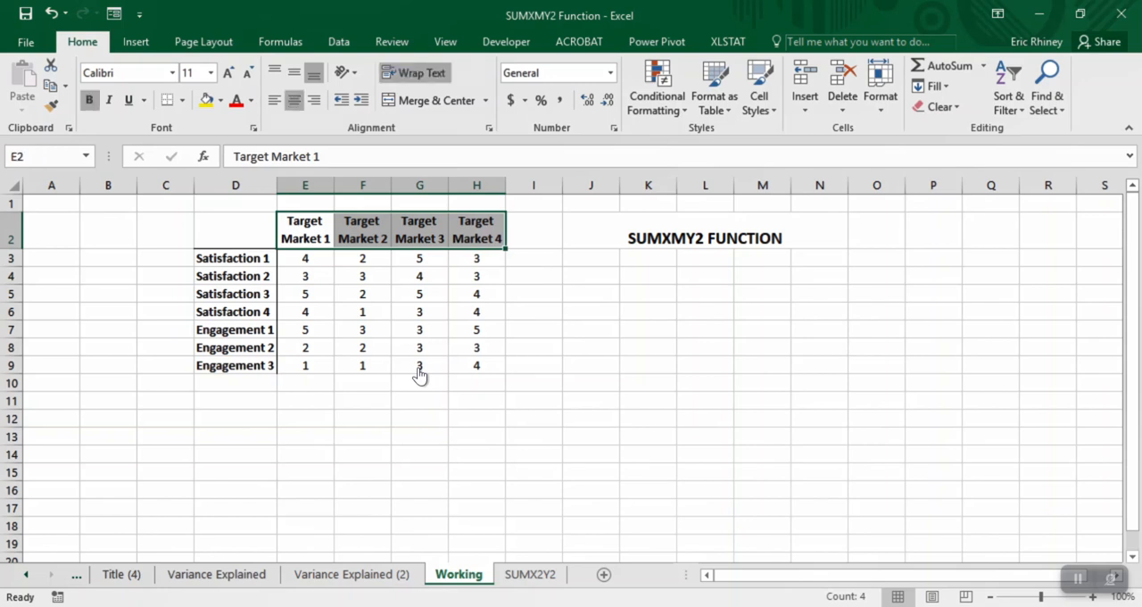
- Duplicate the ratings table D2:H9 at D12 and clear the ratings from the copy
key("Left")
key("ctrl+a")
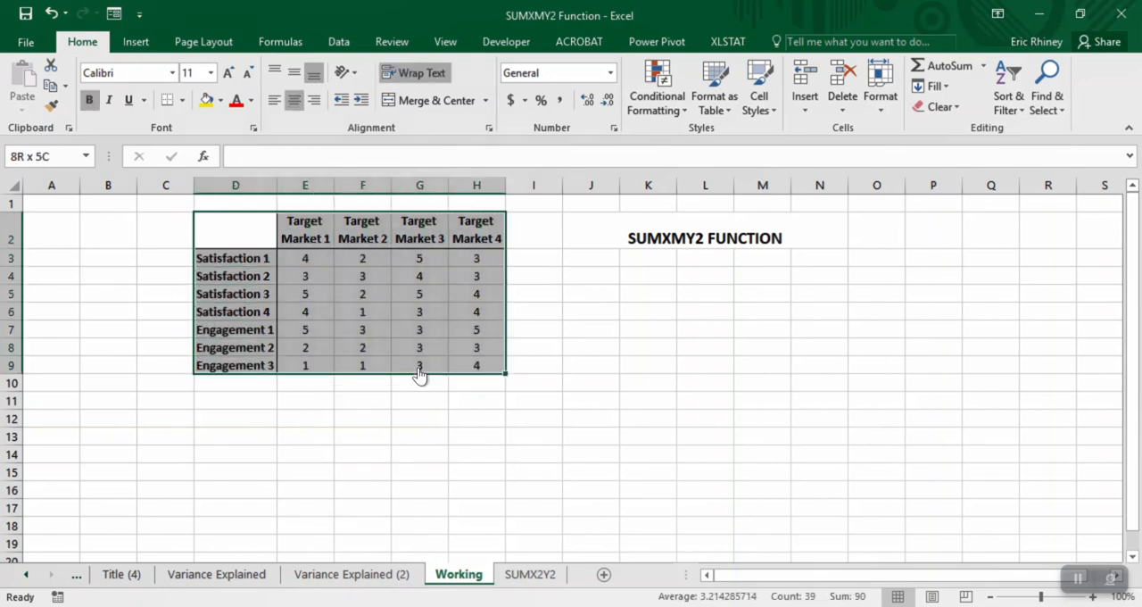
key("ctrl+c")
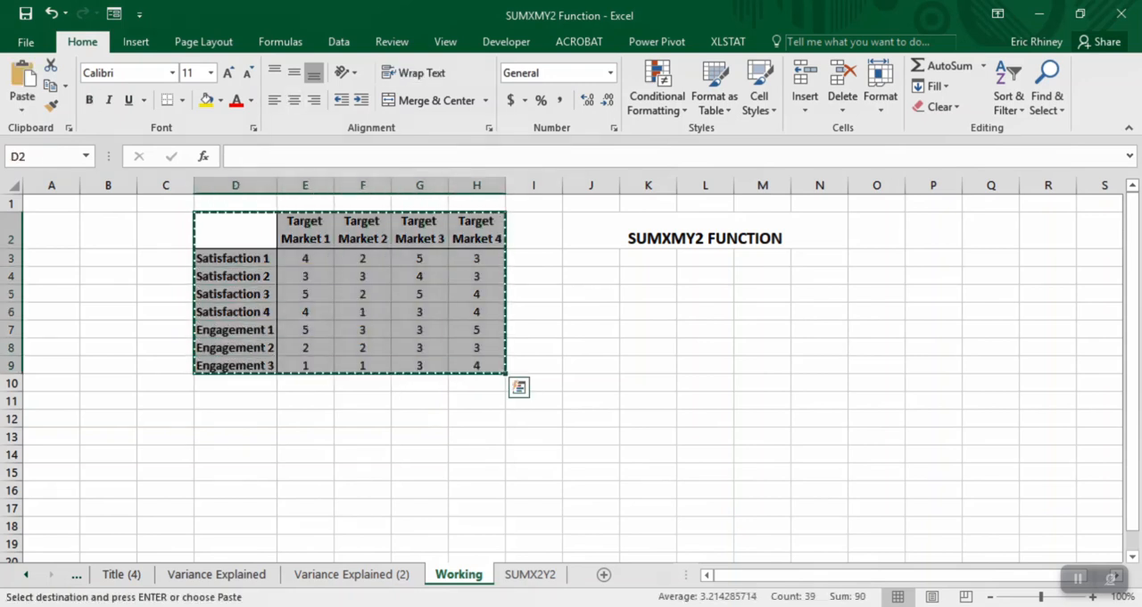
left_click(234, 419)
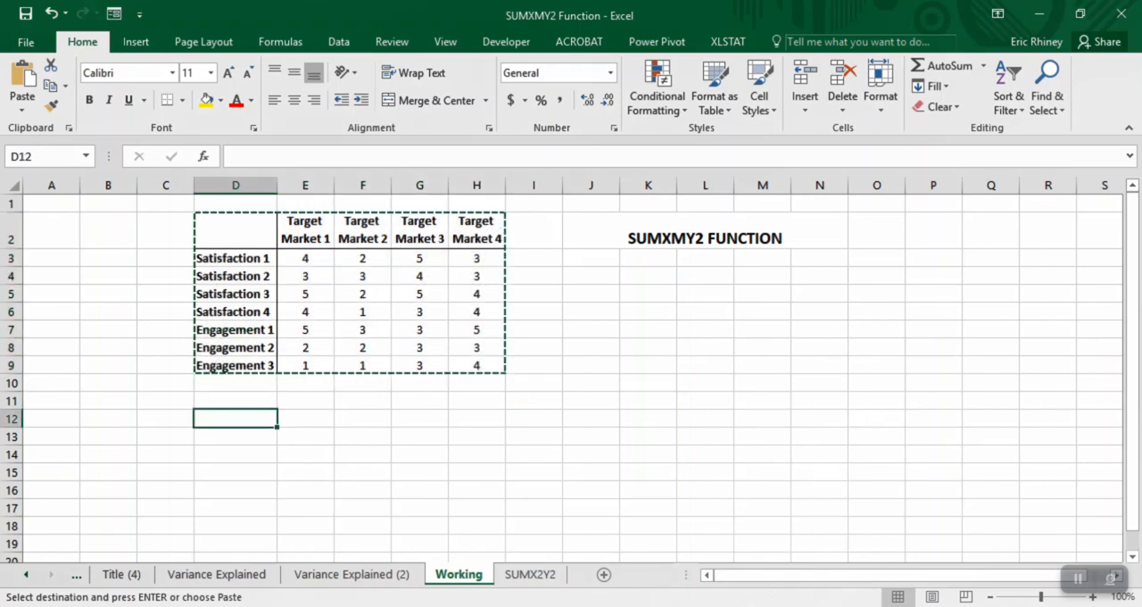
key("ctrl+v")
left_click_drag(305, 454, 477, 508)
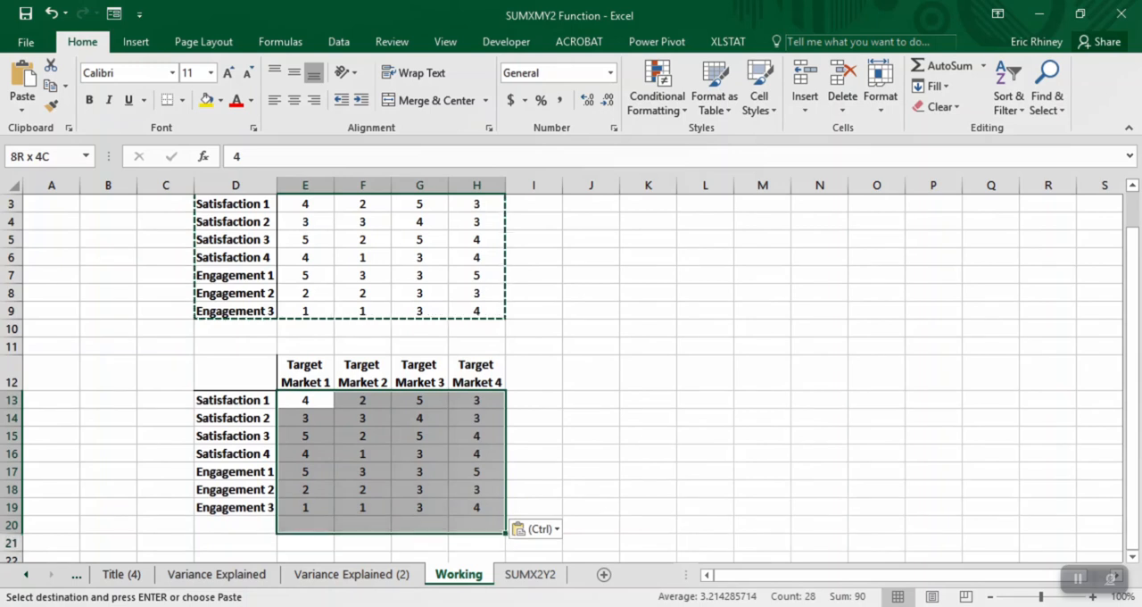
key("Delete")
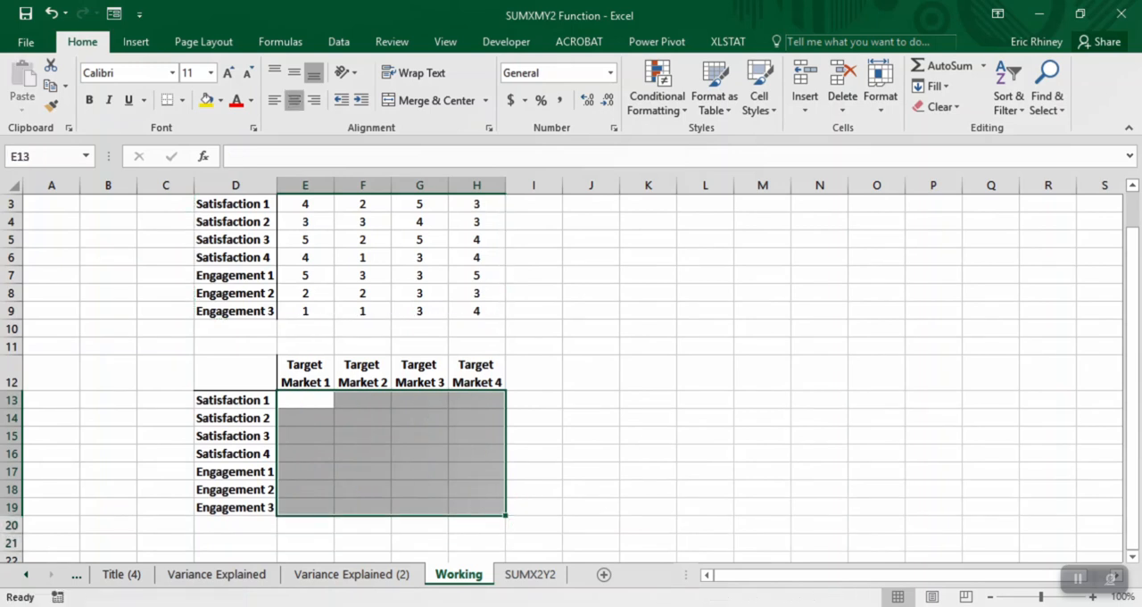
- Paste the Target Market 1 to 4 headings from E12:H12 transposed into the row labels starting at D13
left_click(305, 373)
scroll(305, 373, "up", 2)
left_click_drag(306, 427, 476, 427)
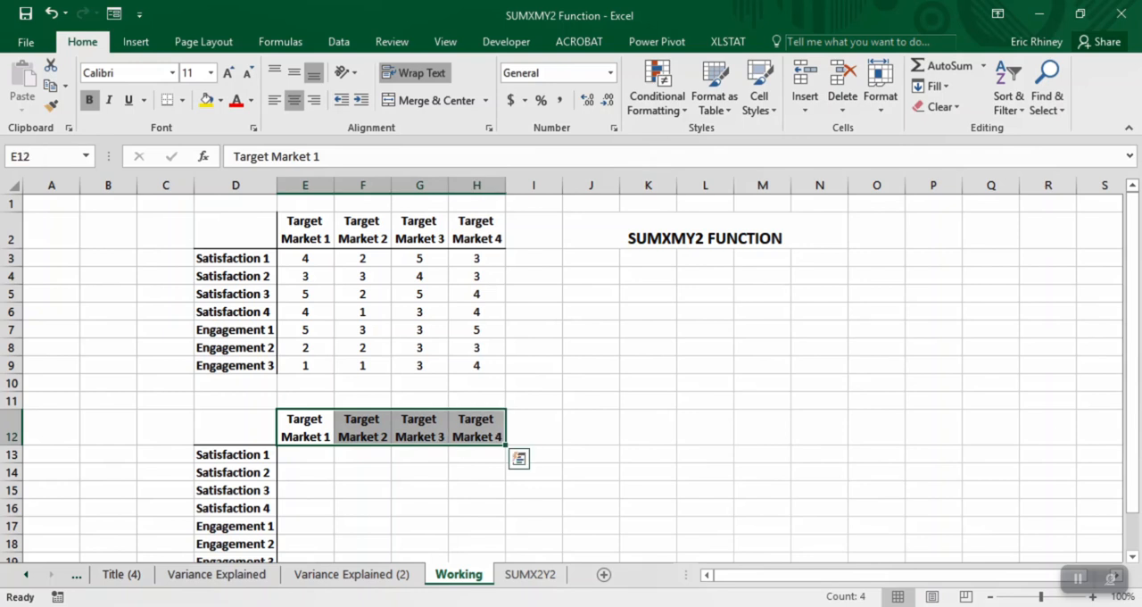
key("ctrl+c")
left_click(239, 456)
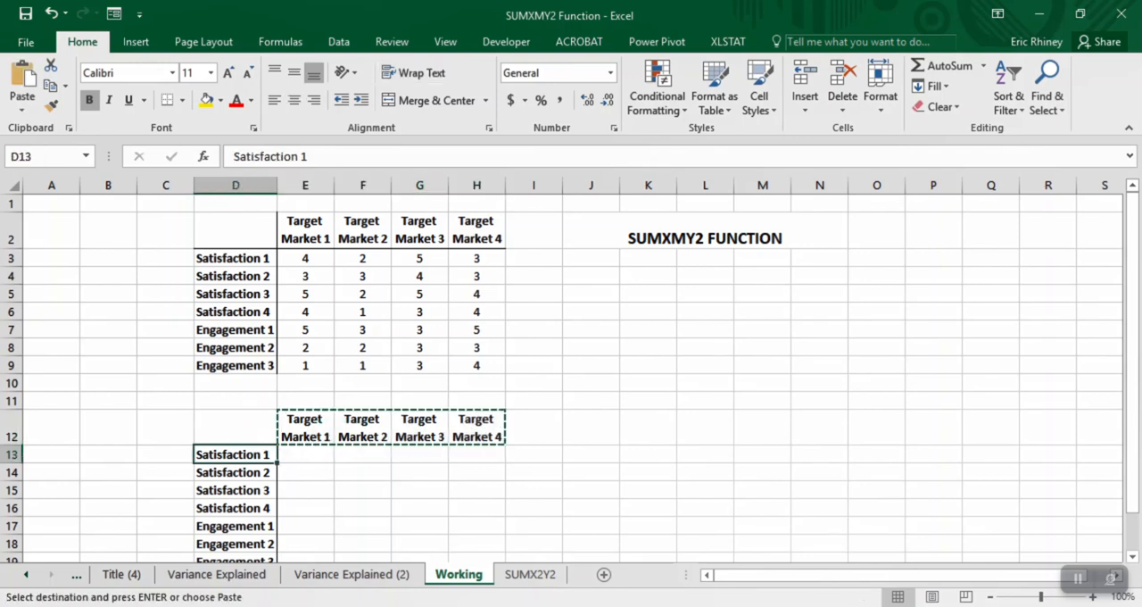
right_click(239, 456)
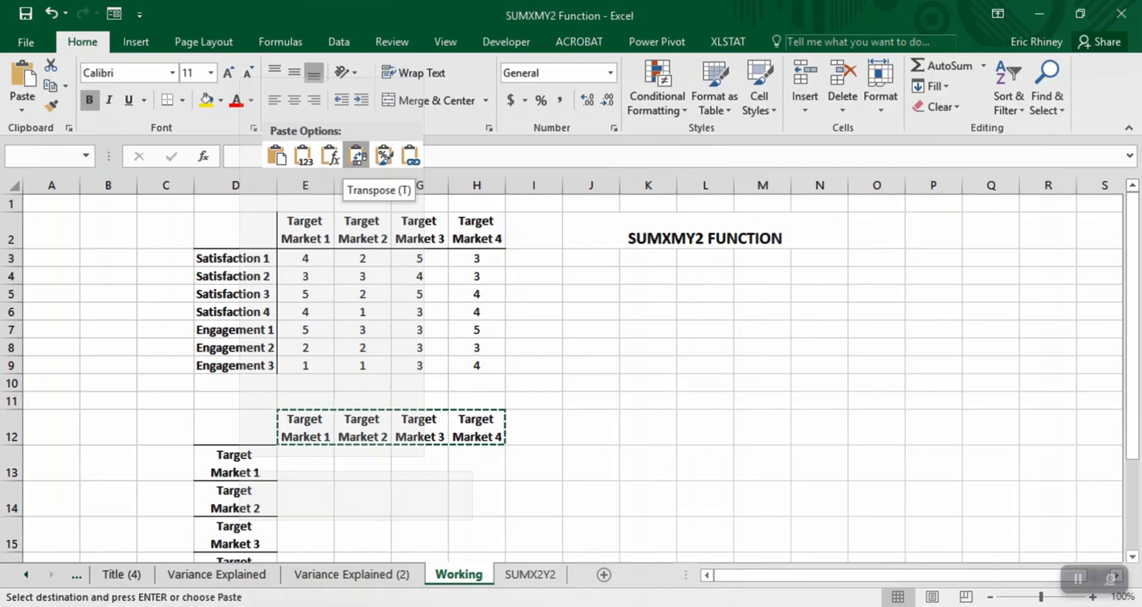
left_click(357, 155)
- Apply the upper table's row-label formatting to the labels in D13:D19
left_click_drag(236, 232, 236, 366)
left_click(51, 105)
mouse_move(236, 459)
left_mouse_down()
mouse_move(235, 546)
mouse_move(236, 525)
left_mouse_up()
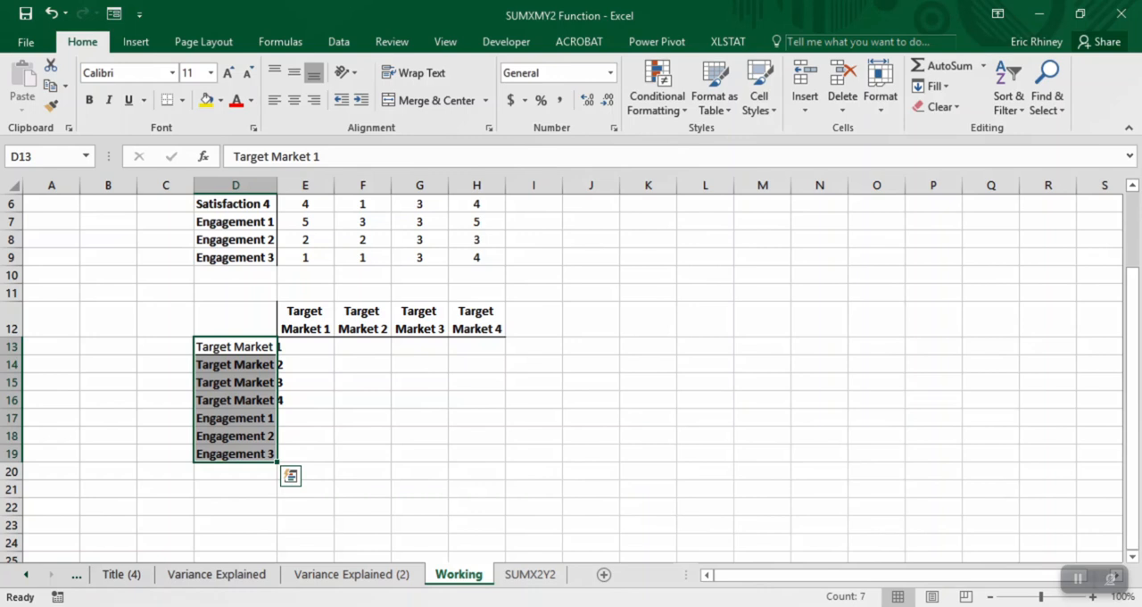
- Remove the leftover Engagement 1 to 3 labels in rows 17 to 19 and fit column D's width to its contents
left_click(166, 435)
left_click_drag(11, 417, 10, 453)
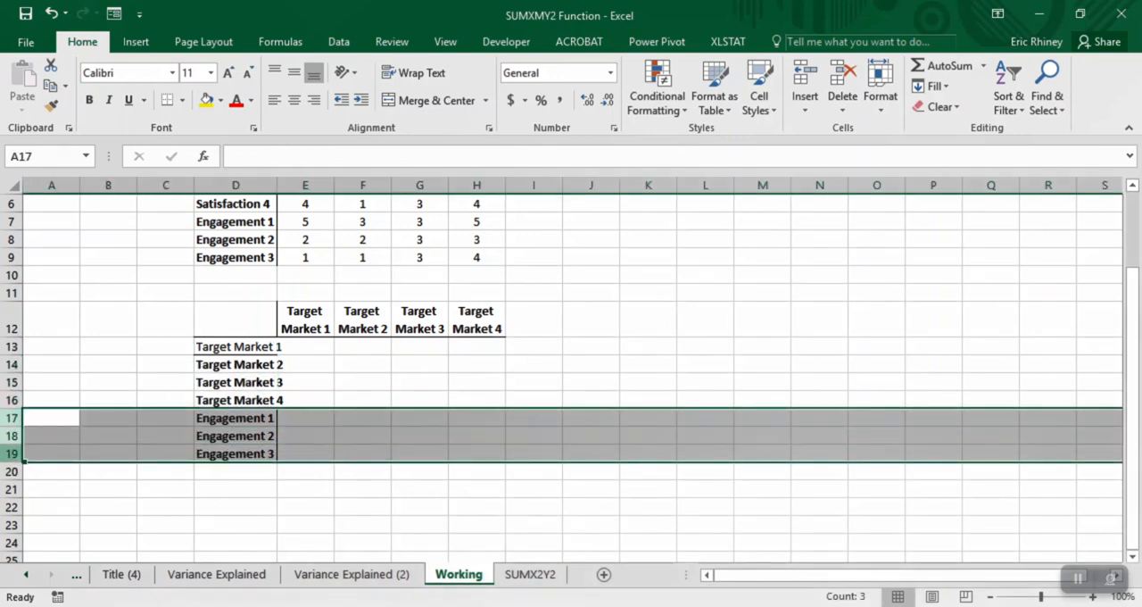
right_click(12, 453)
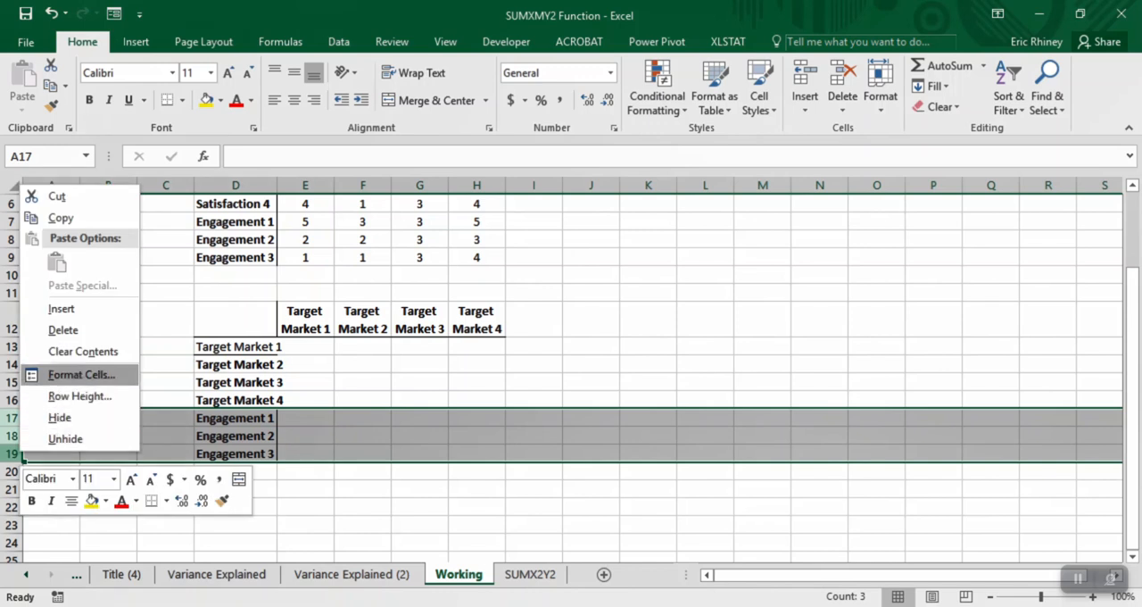
left_click(83, 351)
left_click(279, 401)
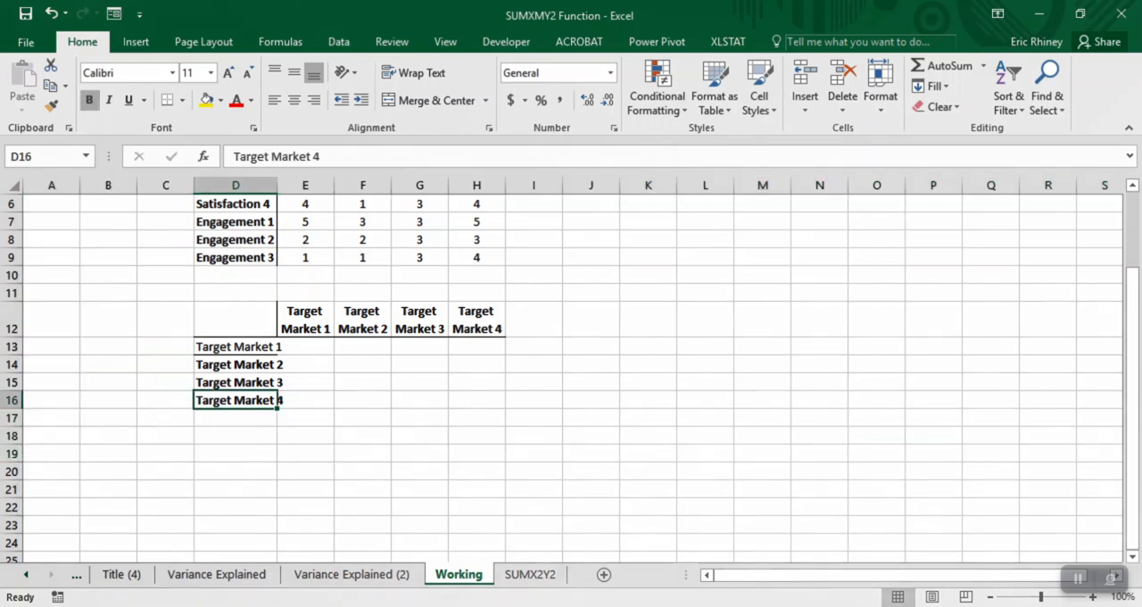
double_click(277, 186)
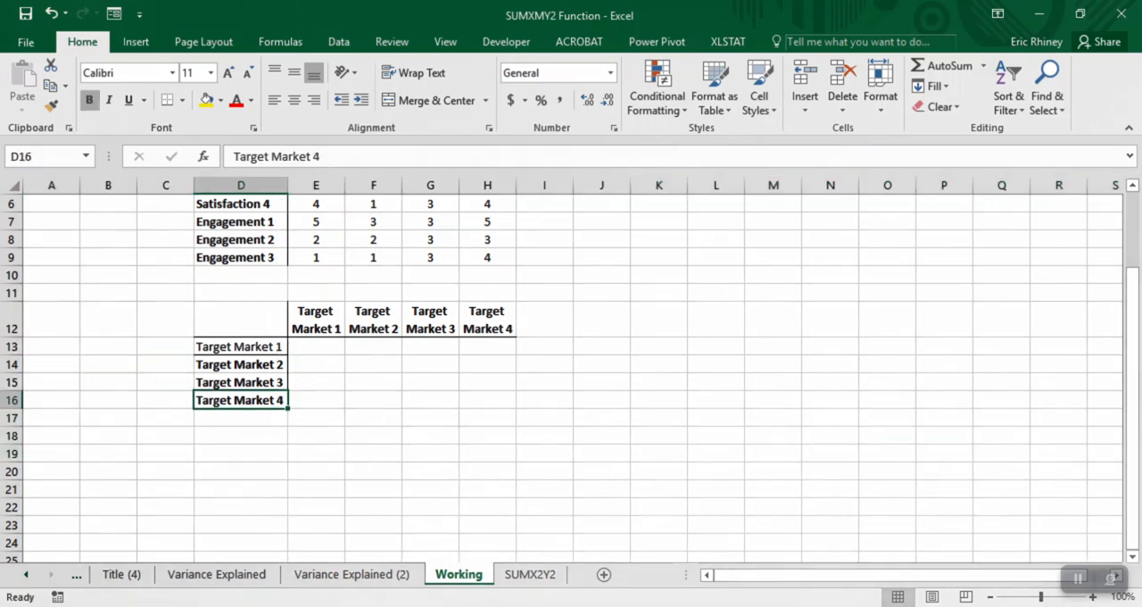
- Copy the formatting of D2:D6 onto D12:D16 so the Target Market row labels match the upper table
scroll(561, 378, "up", 2)
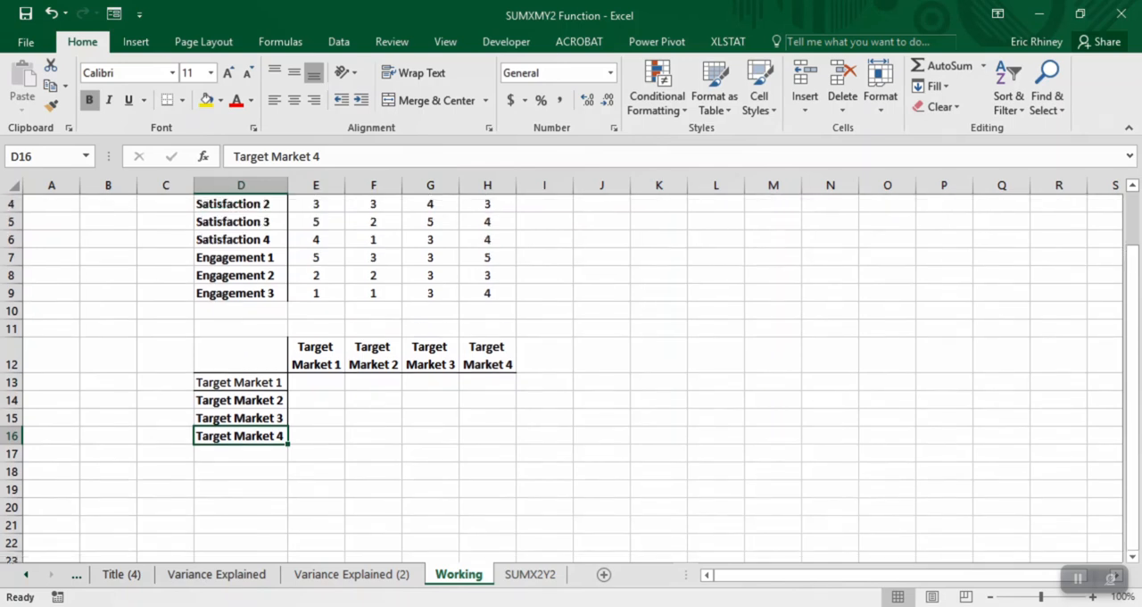
left_click_drag(241, 211, 241, 294)
left_click(51, 105)
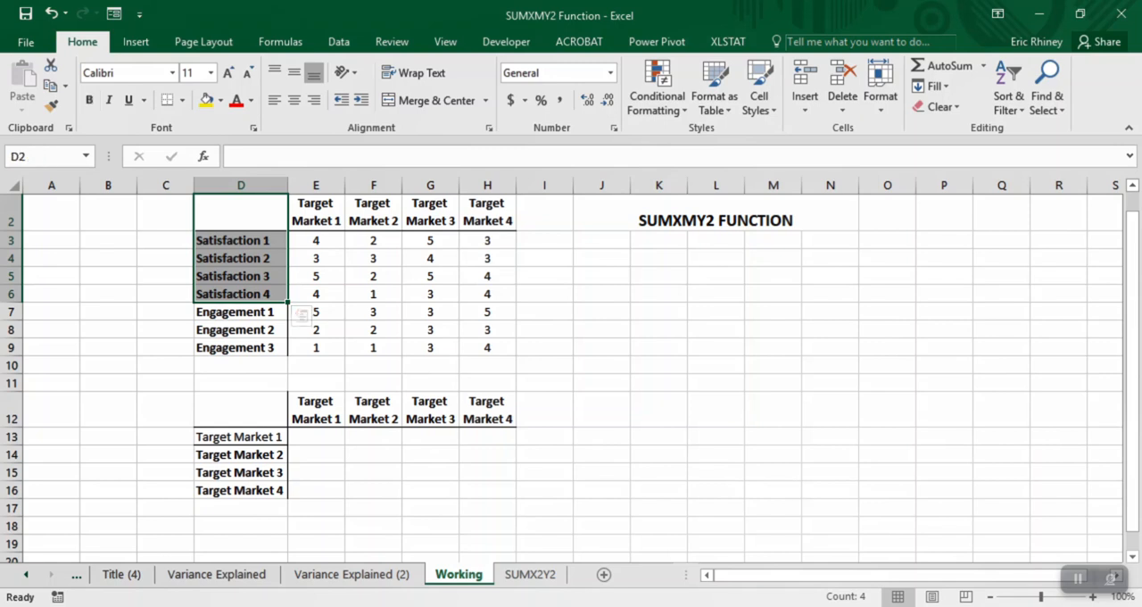
left_click_drag(241, 410, 241, 490)
left_click(316, 472)
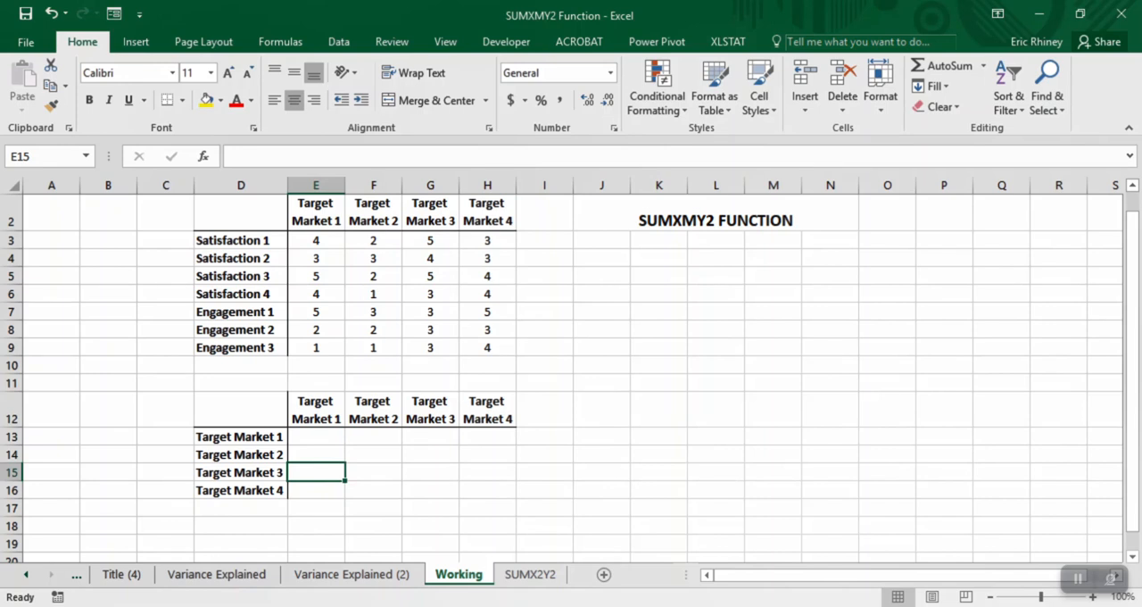
- Increase the height of rows 13 to 16 equally and select E13 in the new table
left_click_drag(11, 436, 13, 493)
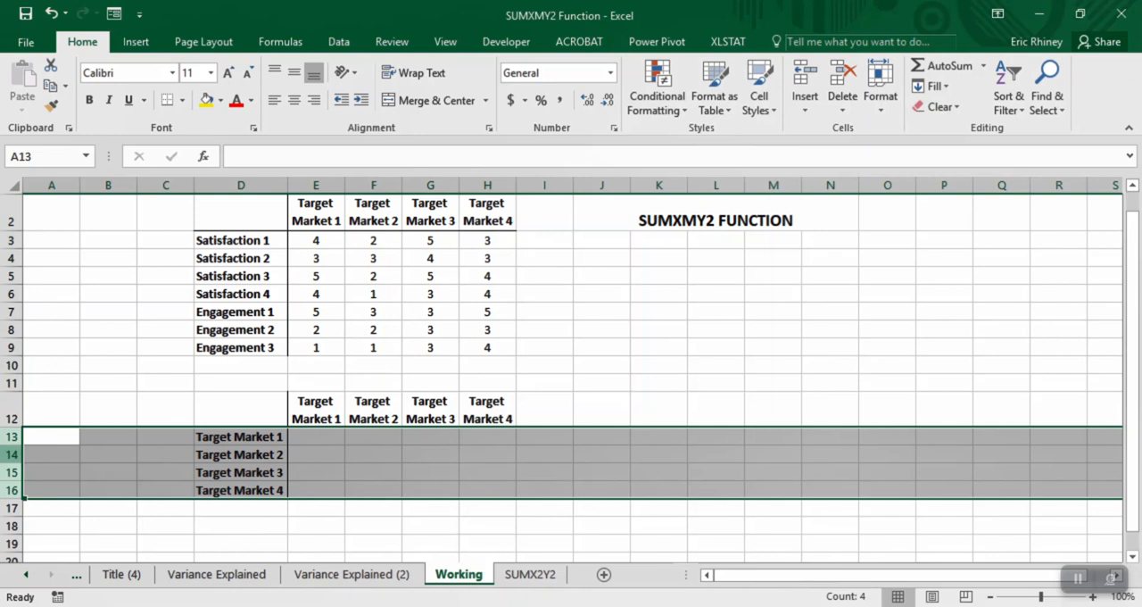
left_click_drag(13, 446, 13, 463)
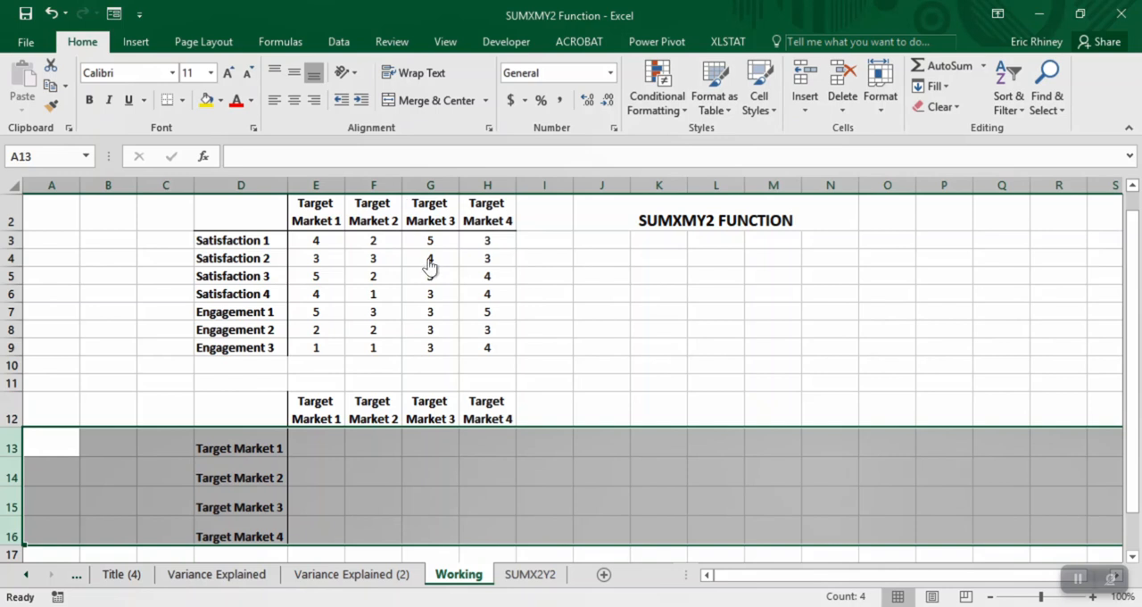
key("Right")
key("Right")
key("Right")
key("Right")
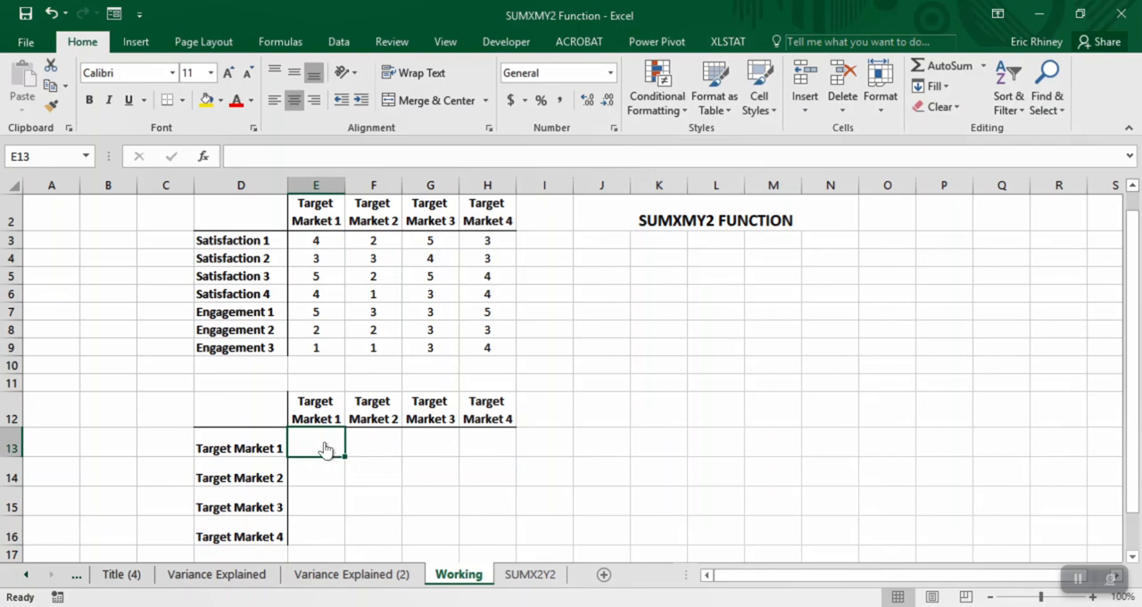
- Highlight the Target Market 1 ratings in E3:E9, followed by the Target Market 2 ratings in F3:F9
key("Right")
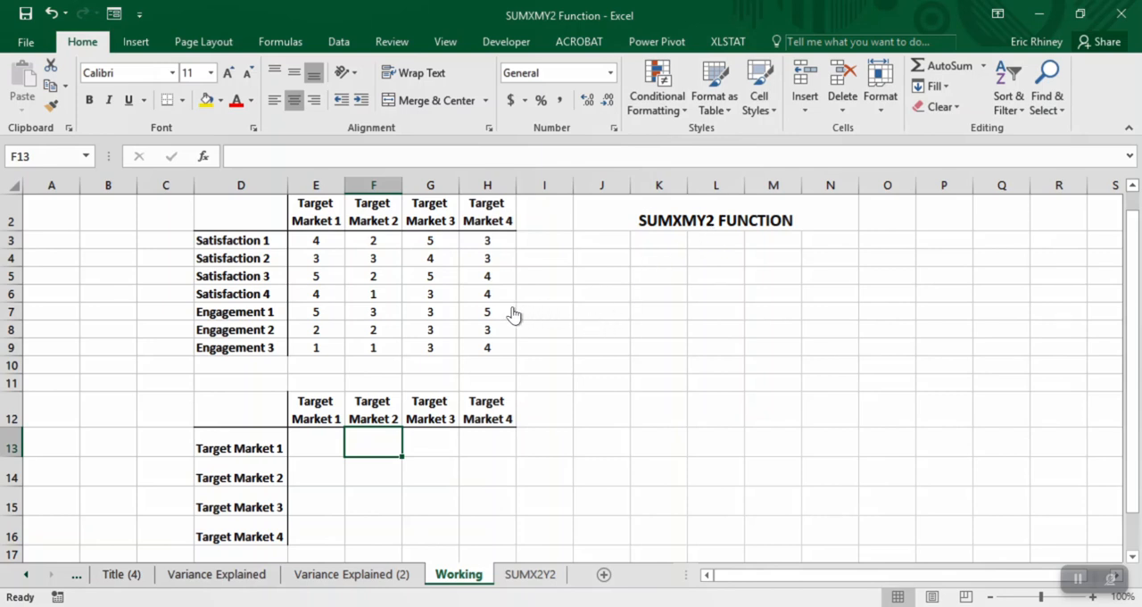
left_click_drag(315, 240, 321, 350)
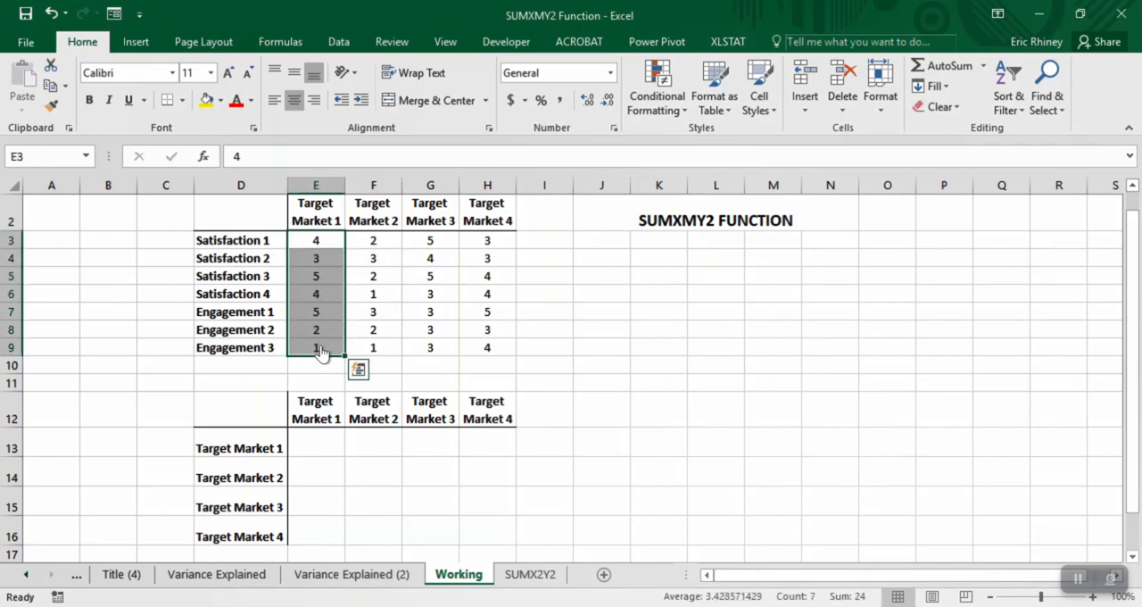
key("Right")
key("shift+Down")
key("shift+Down")
key("shift+Down")
key("shift+Down")
key("shift+Down")
key("shift+Down")
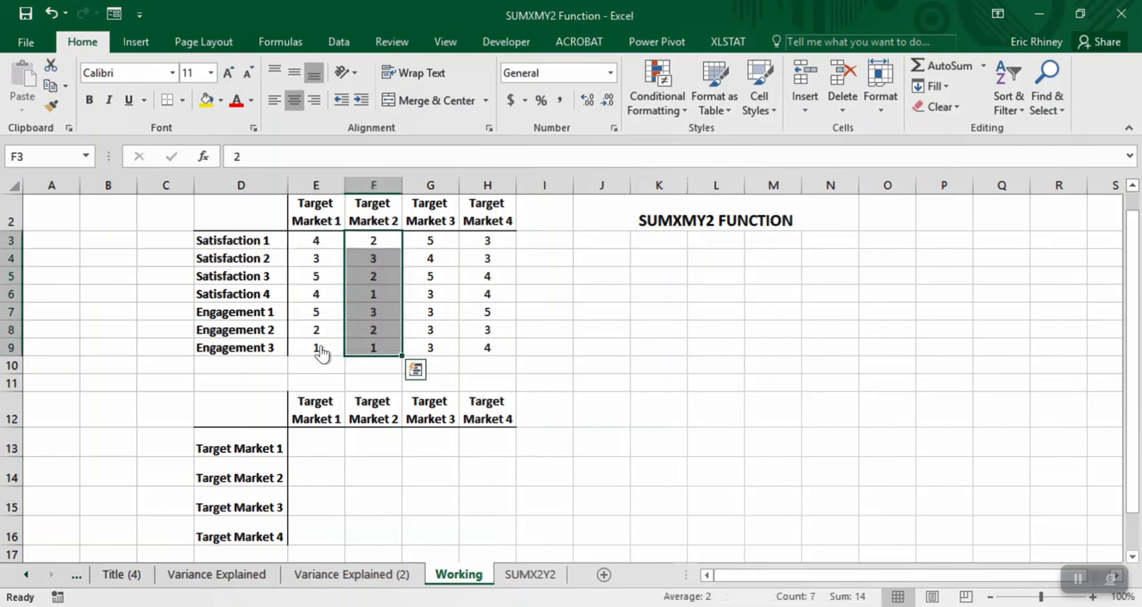
- Highlight the Target Market 3 ratings in G3:G9, followed by the Target Market 4 ratings in H3:H9
key("Right")
key("shift+Down")
key("shift+Down")
key("shift+Down")
key("shift+Down")
key("shift+Down")
key("shift+Down")
key("Right")
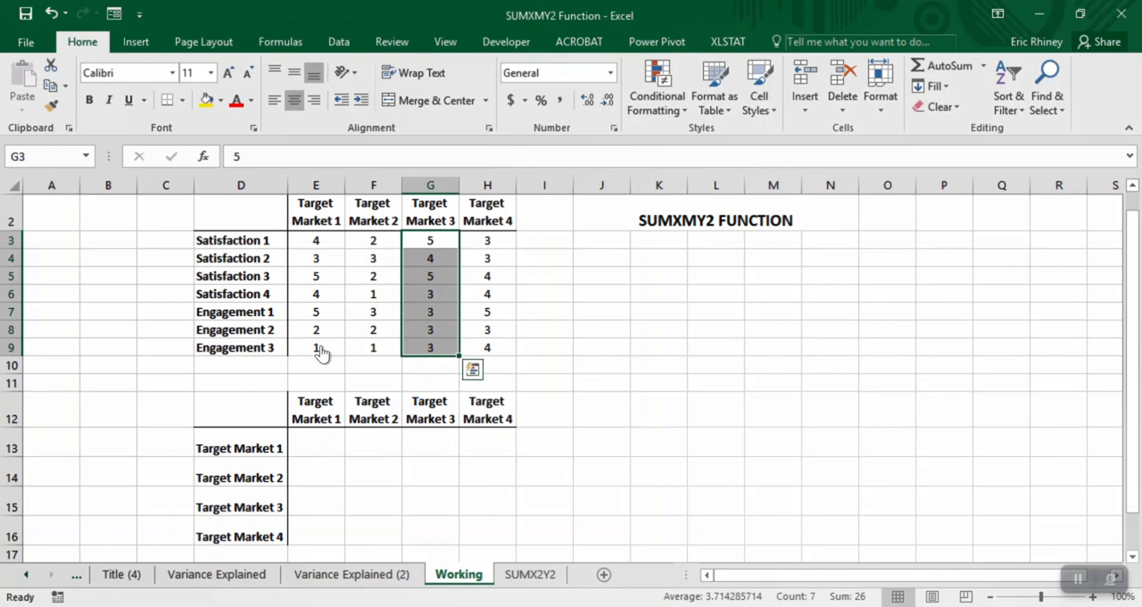
key("shift+Down")
key("shift+Down")
key("shift+Down")
key("shift+Down")
key("shift+Down")
key("shift+Down")
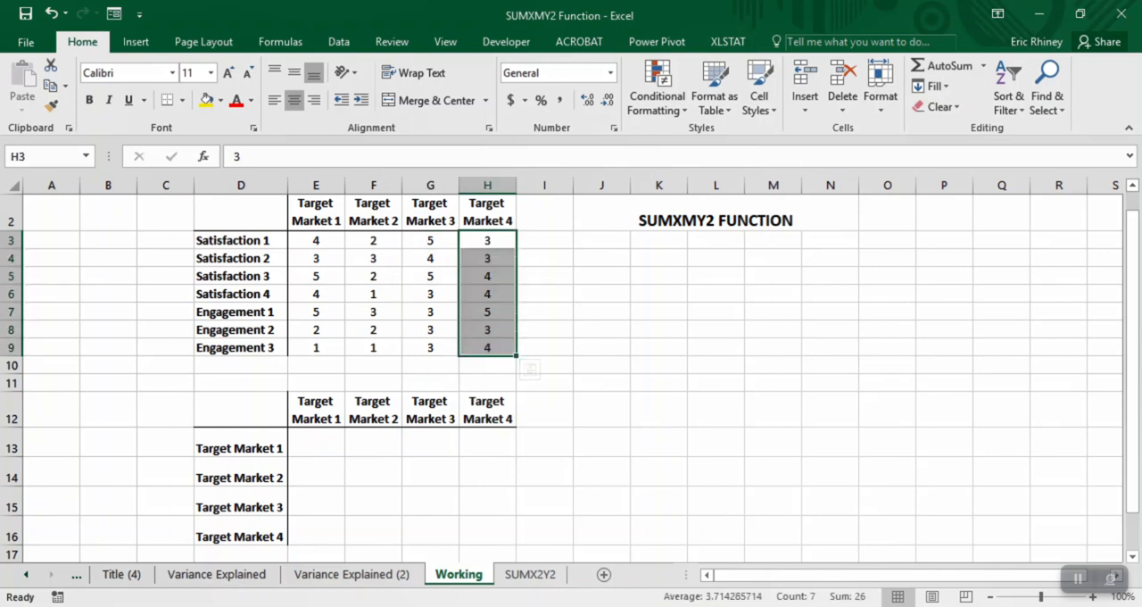
- Return to the Target Market 1 column and highlight its ratings in E3:E9
key("Left")
key("Left")
key("Left")
key("shift+Down")
key("shift+Down")
key("shift+Down")
key("shift+Down")
key("shift+Down")
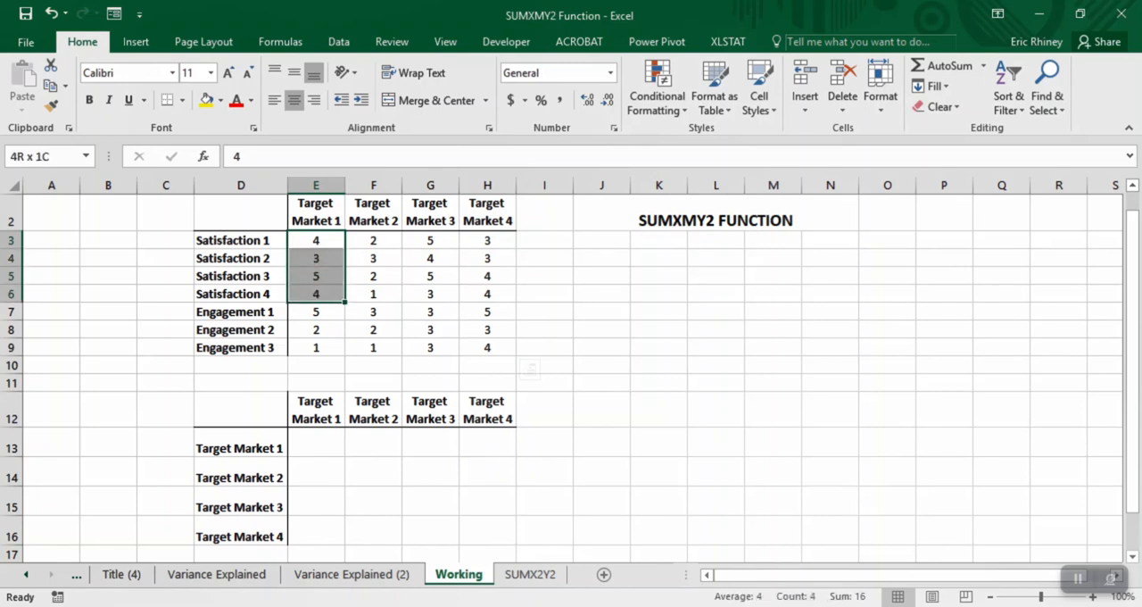
key("shift+Down")
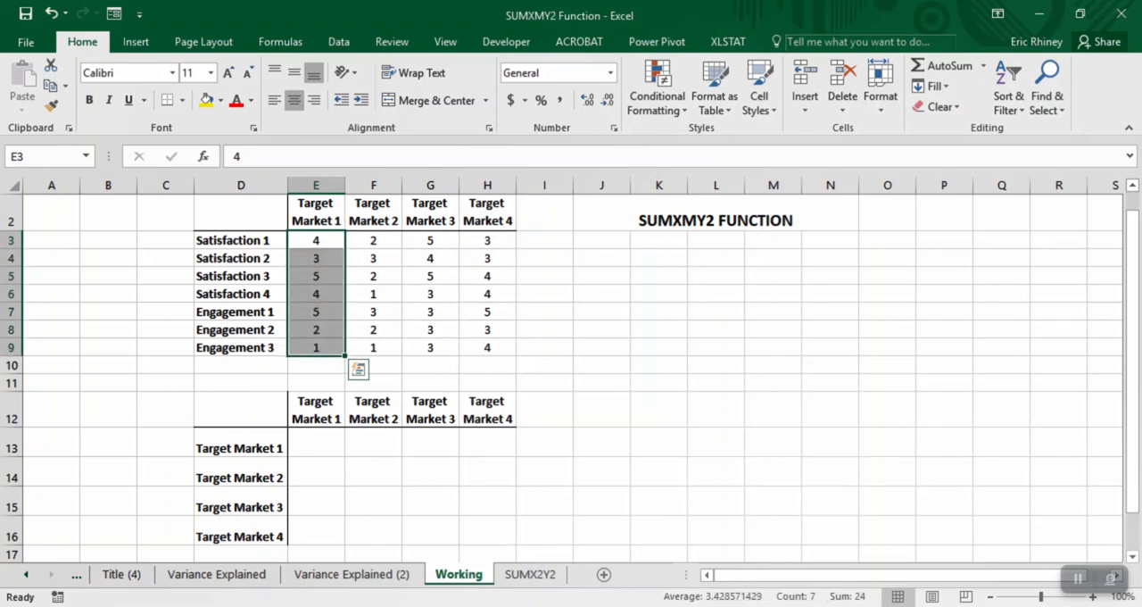
key("Up")
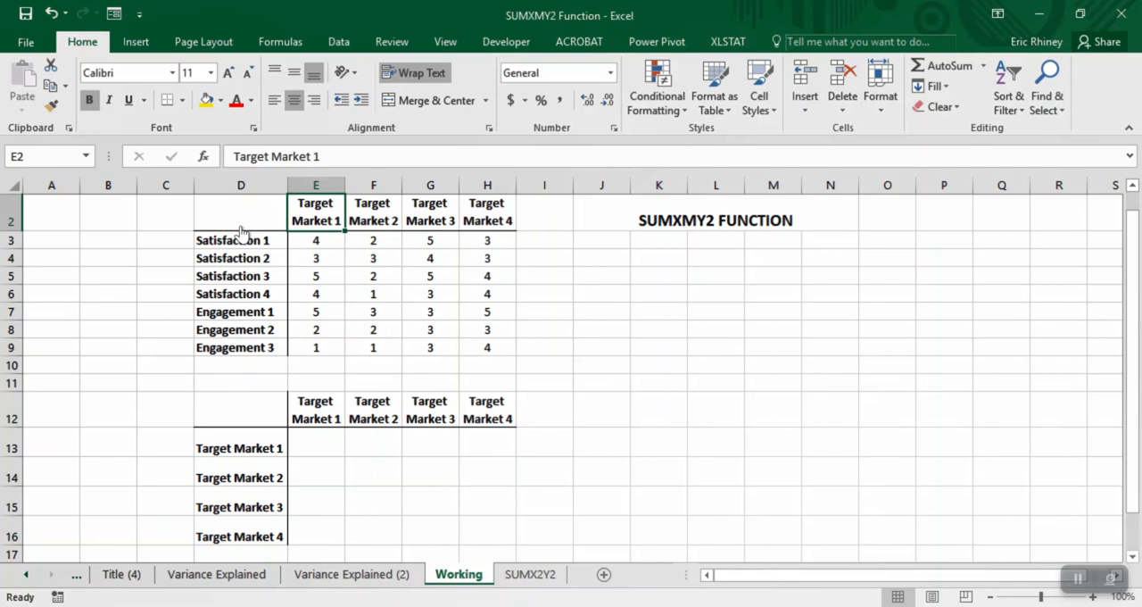
key("Down")
key("shift+Down")
key("shift+Down")
key("shift+Down")
key("shift+Down")
key("shift+Down")
key("shift+Down")
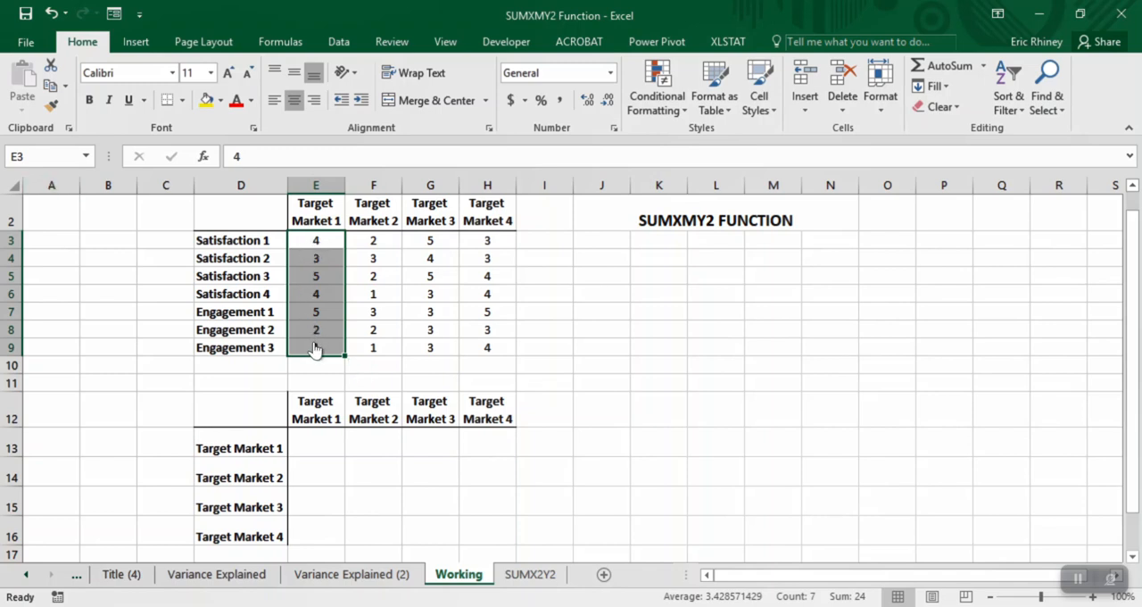
- Try to name the Target Market 1 ratings range TM1, and return to the rating tables
left_click(48, 158)
type("TM1")
key("Return")
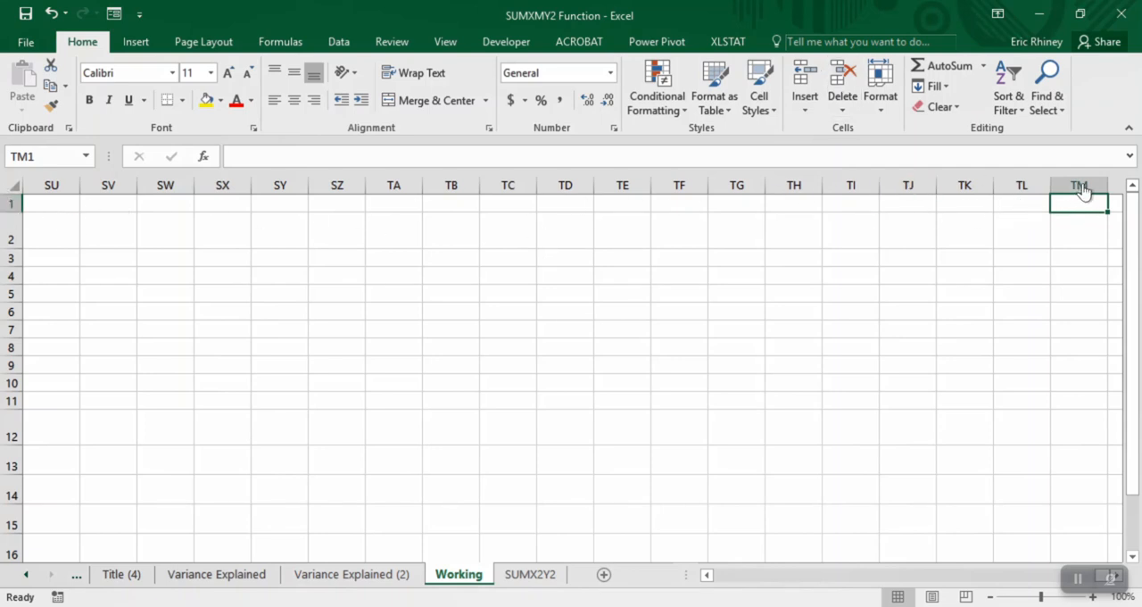
scroll(1071, 217, "left", 10)
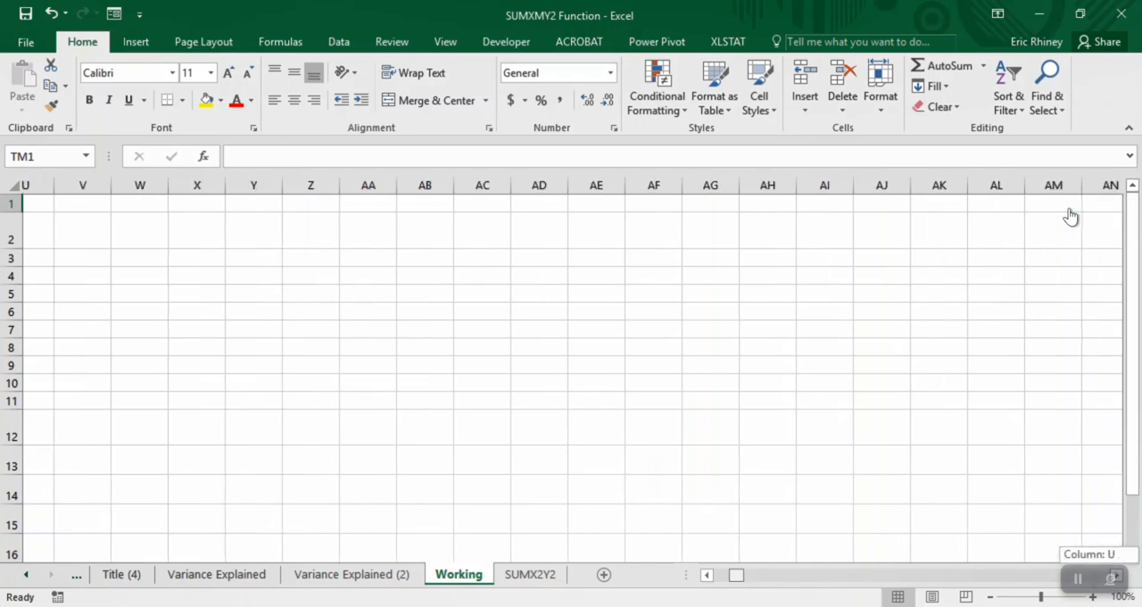
scroll(1071, 217, "left", 15)
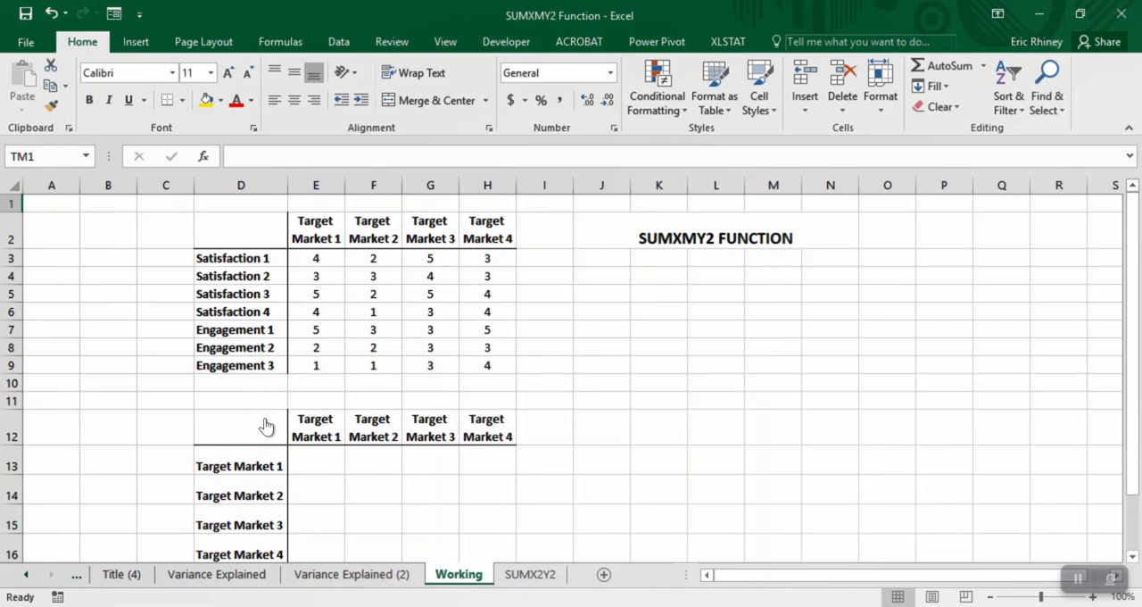
- Go to cell E3 and assign it the name TgMk1
left_click(19, 156)
type("E3")
key("Return")
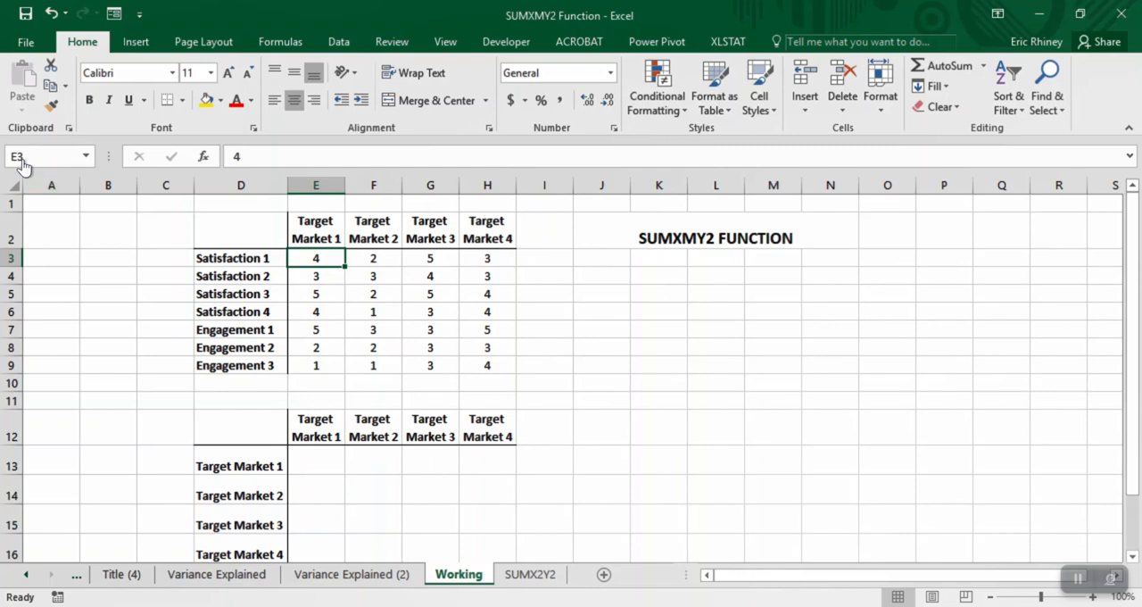
left_click(20, 159)
type("TgMk1")
scroll(575, 370, "right", 1)
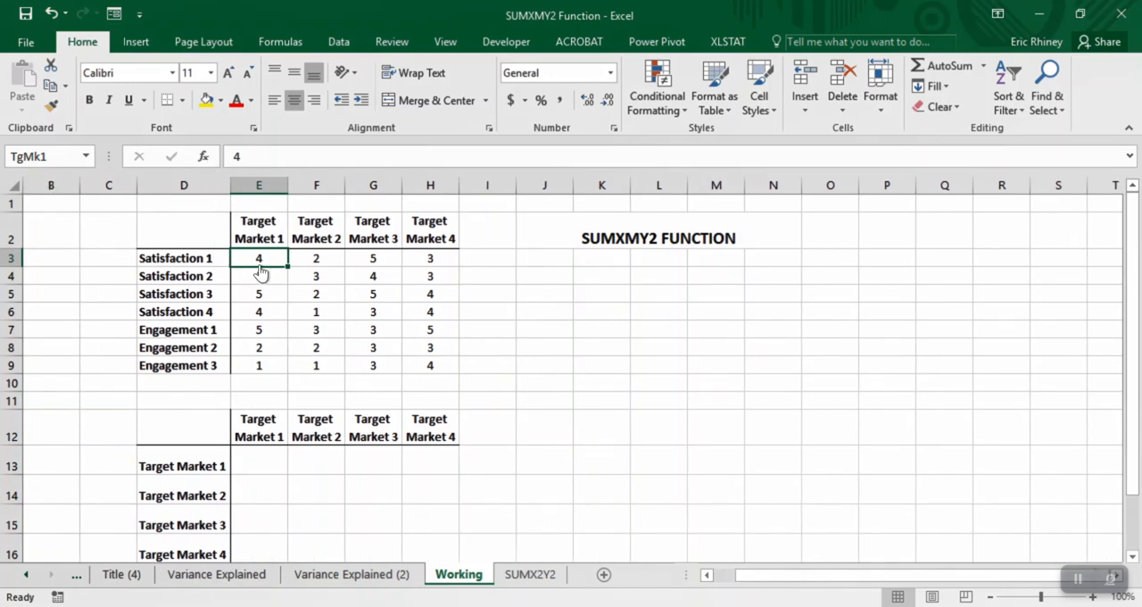
- Try to assign the existing name TgMk1 to the whole Target Market 1 range E3:E9
left_click_drag(259, 266, 243, 365)
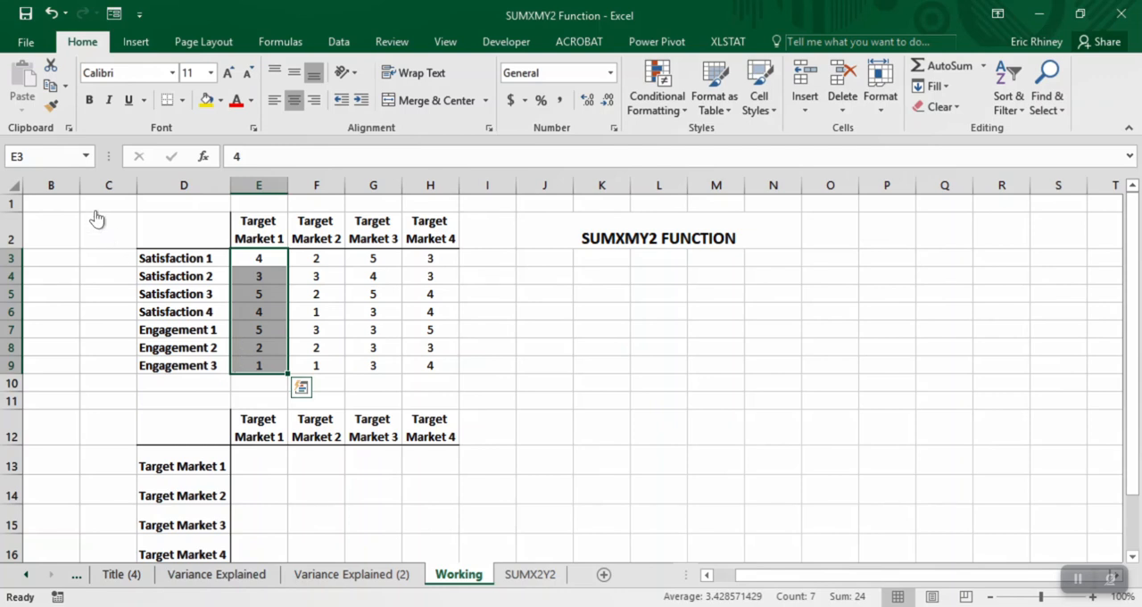
left_click(20, 161)
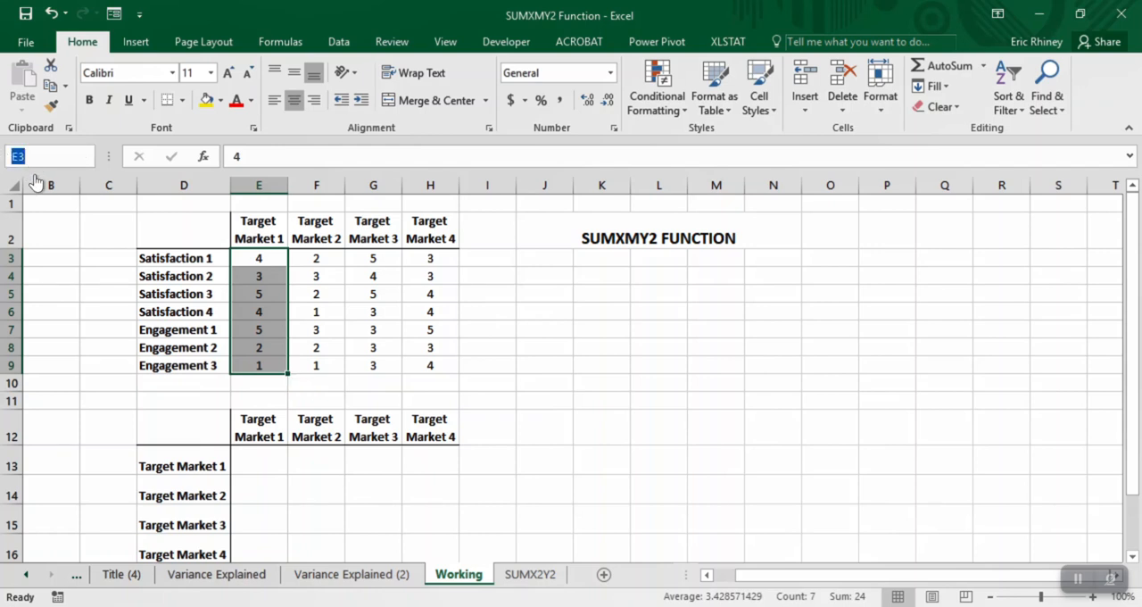
type("TgMk1")
key("Return")
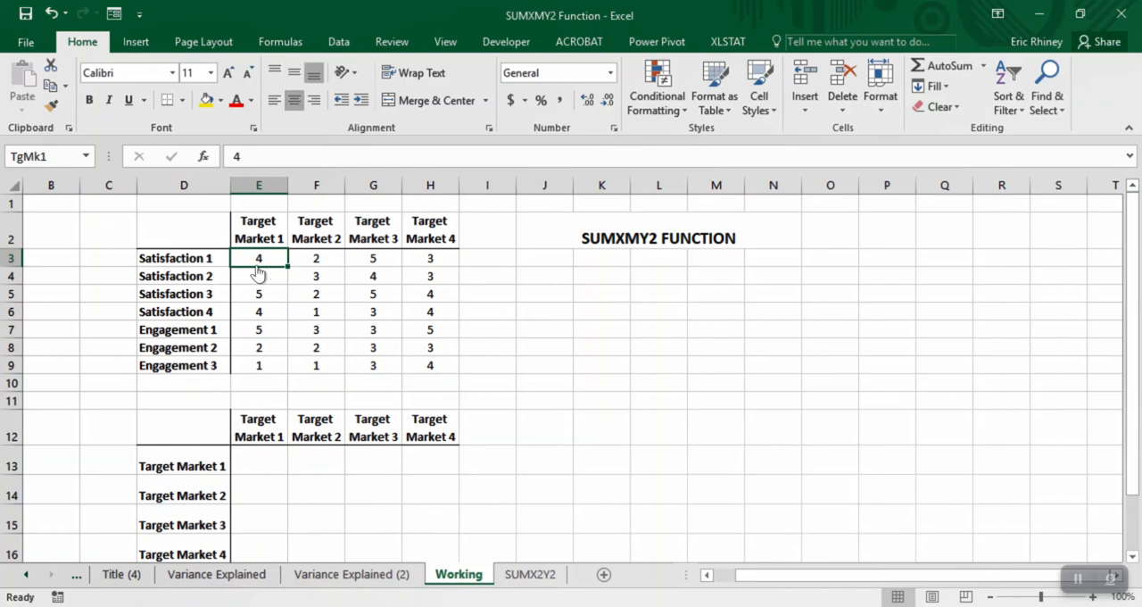
- Change the reference of the name TgMk1 to =Working!$E$3:$E$9 and save the change
left_click(281, 42)
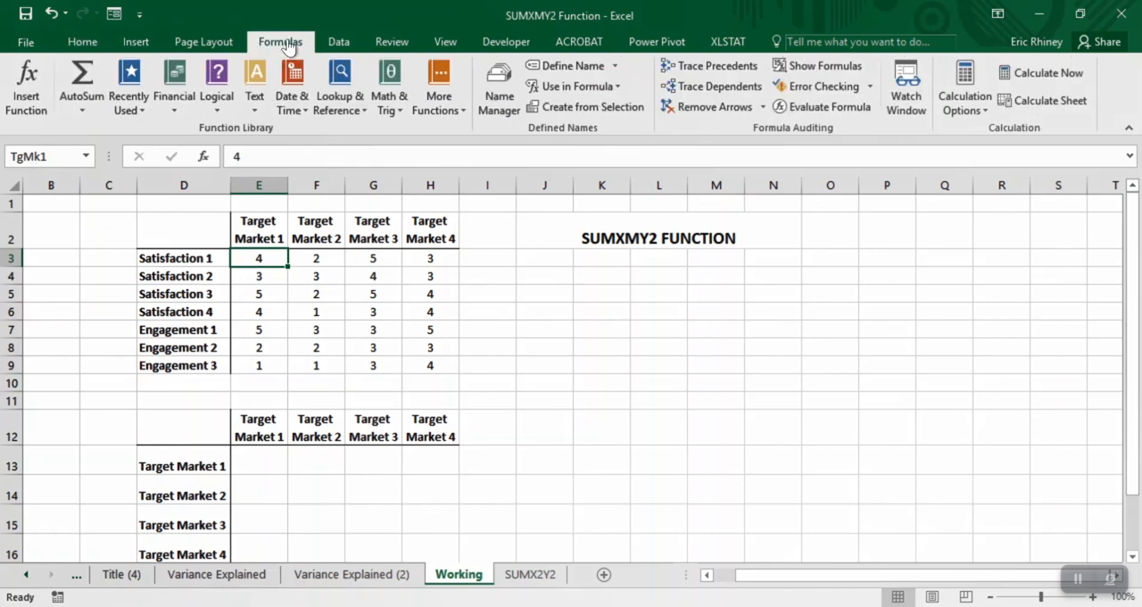
left_click(492, 104)
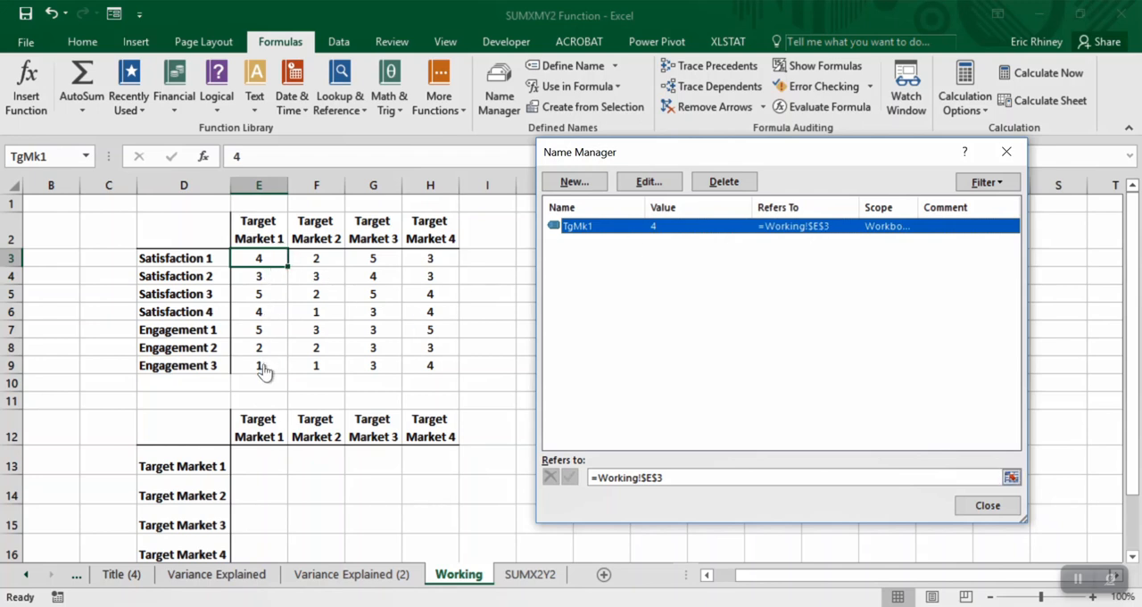
left_click(616, 473)
left_click(1011, 477)
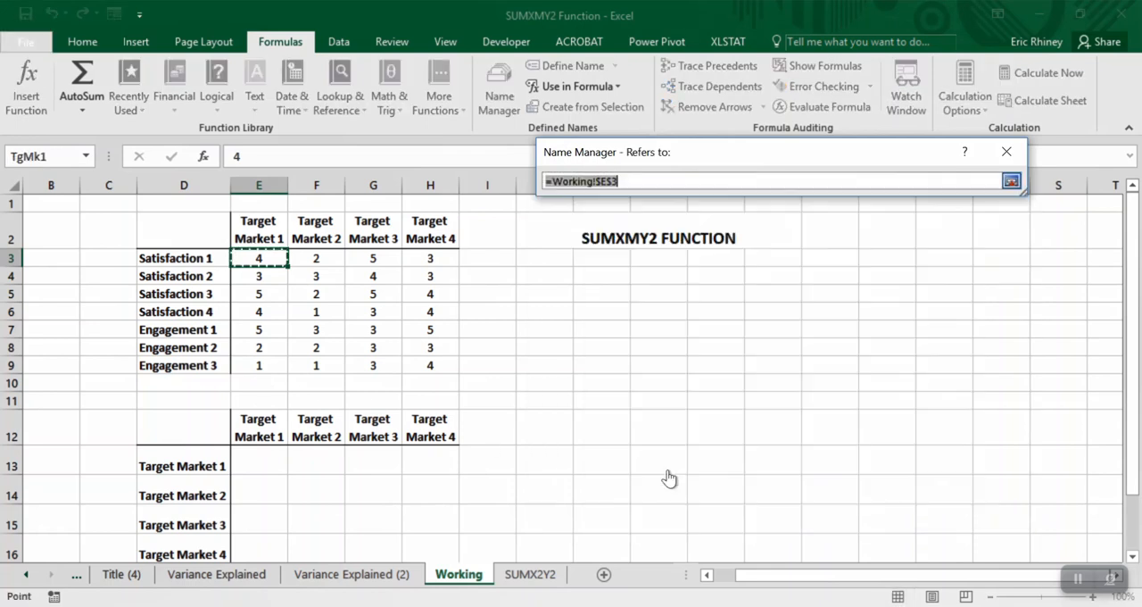
mouse_move(259, 258)
left_mouse_down()
mouse_move(259, 383)
mouse_move(259, 366)
left_mouse_up()
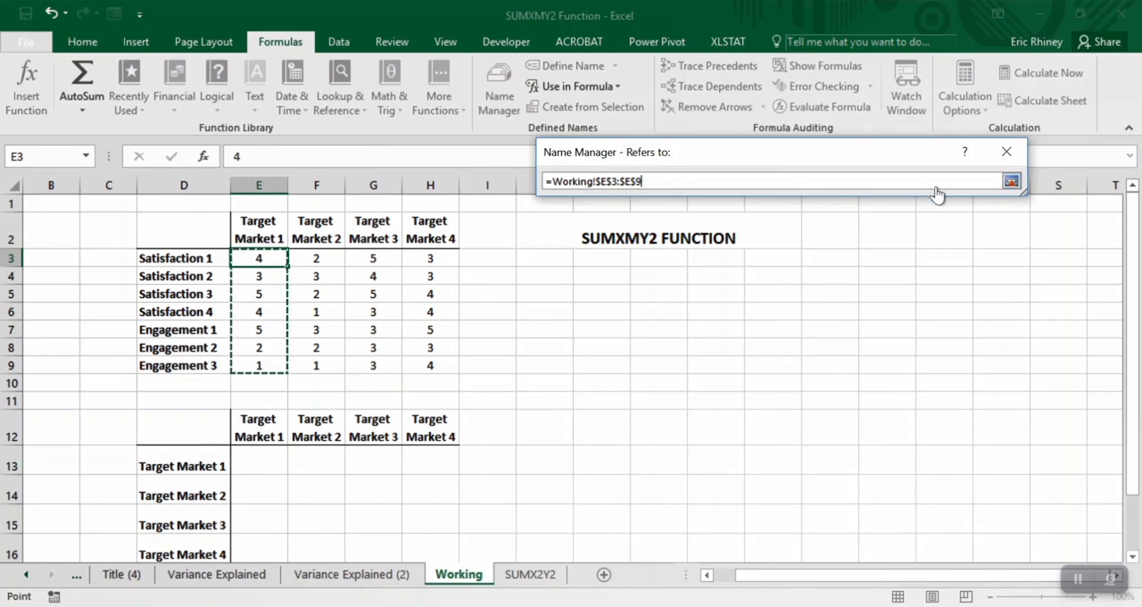
left_click(1010, 182)
left_click(989, 505)
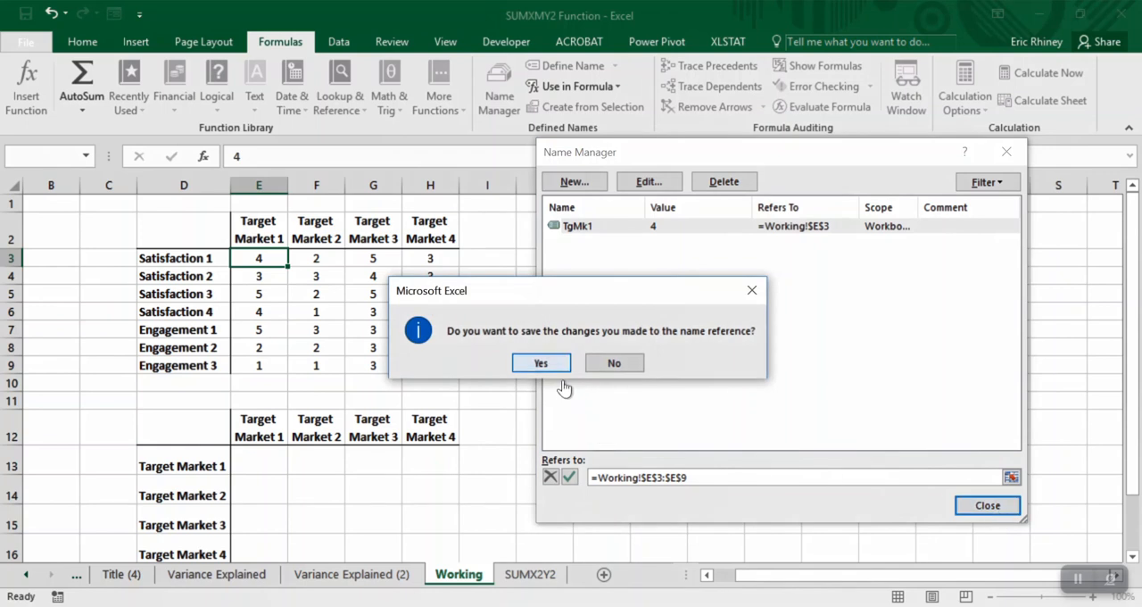
left_click(540, 363)
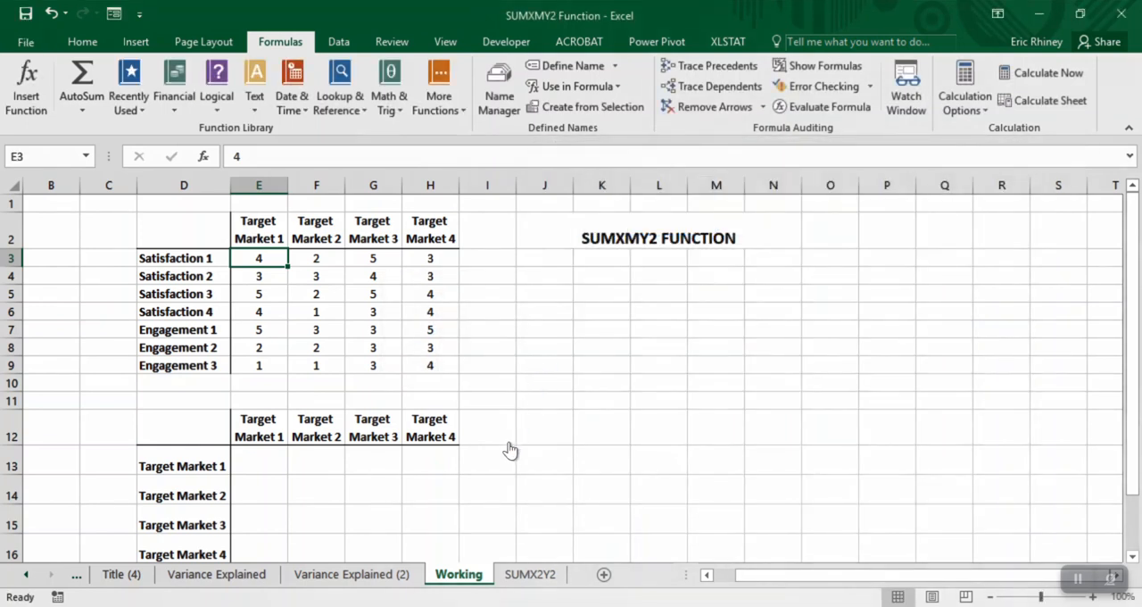
- Go to the named range TgMk1 to check which cells it covers
key("alt+F3")
type("TgMk1")
key("Return")
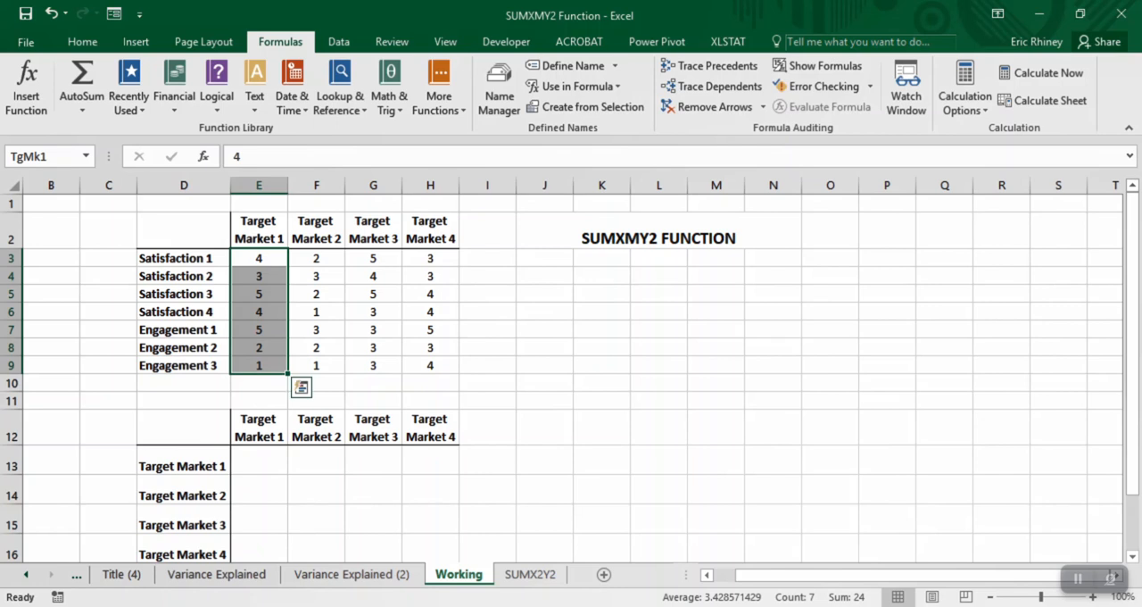
- Enter the note "TgMk1 = Target Market 1" in cell M7
left_click(716, 329)
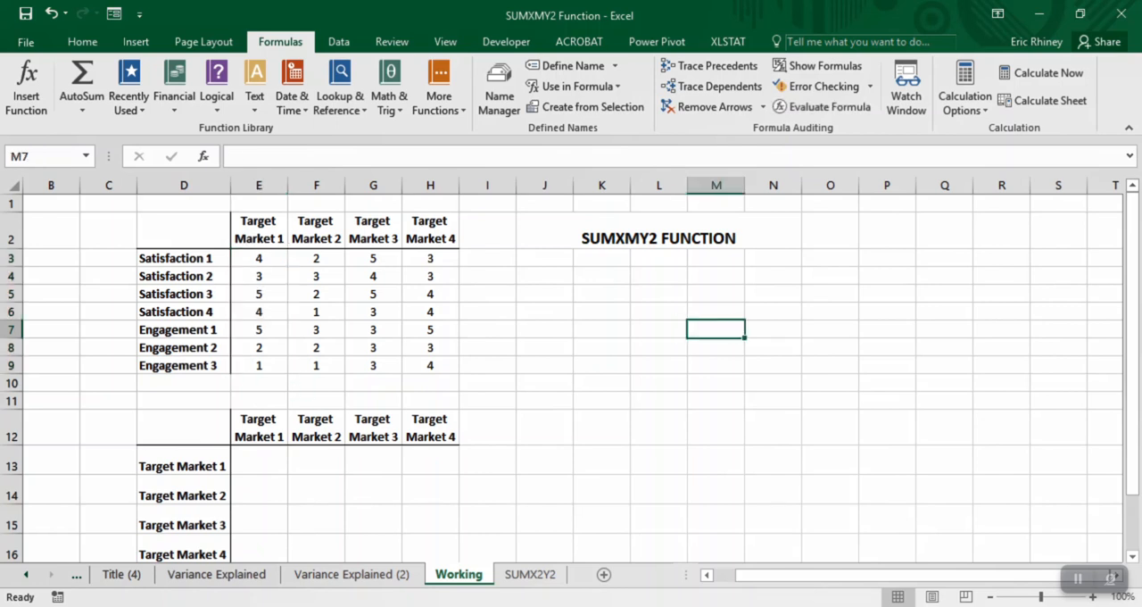
type("TgMk1")
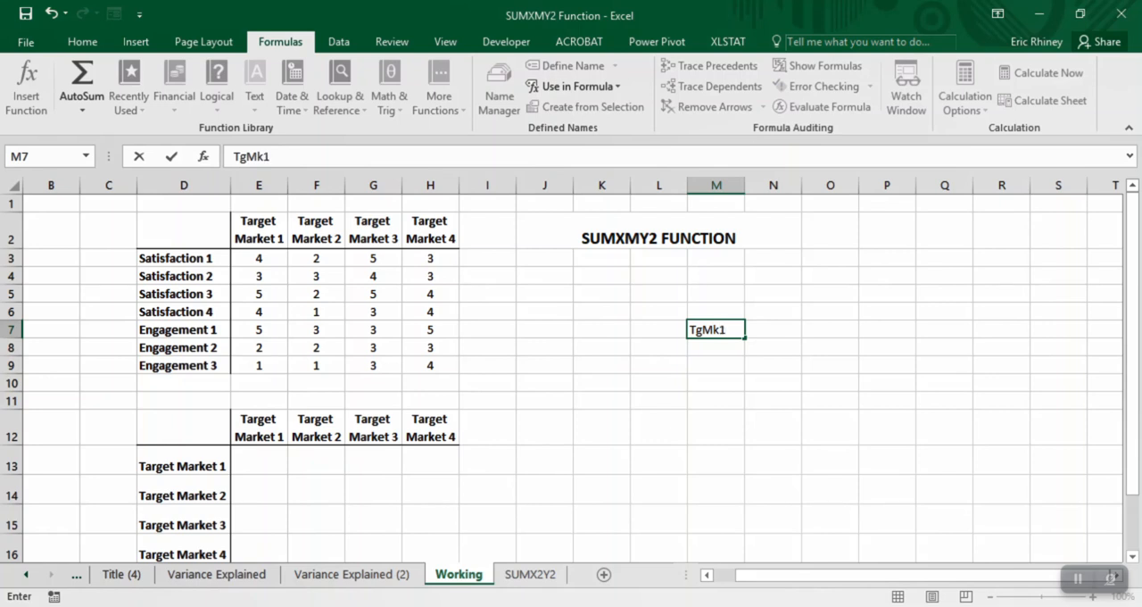
type(" = Target Market 1")
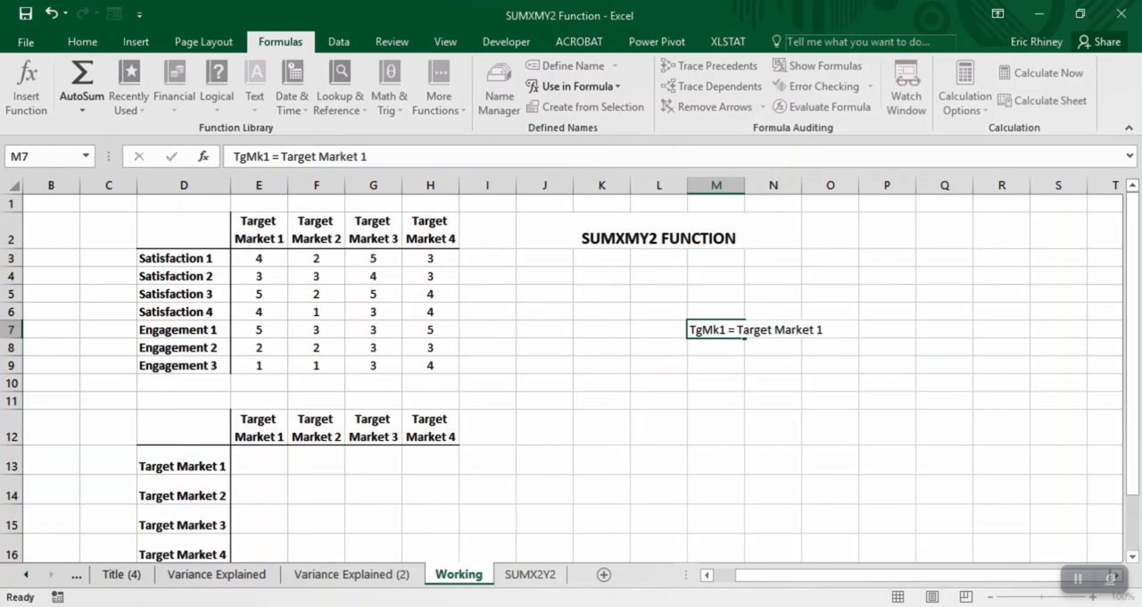
key("Return")
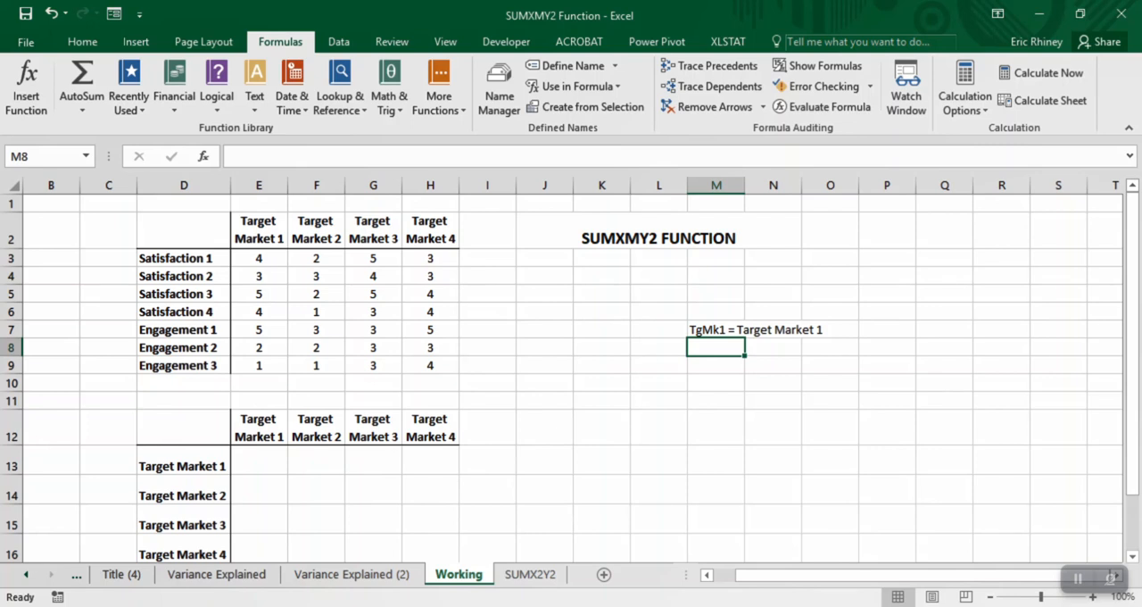
- Name the Target Market 2 ratings in F3:F9, following the same TgMk naming pattern
left_click_drag(316, 259, 315, 366)
left_click(44, 156)
type("TgM")
key("Return")
- Name the Target Market 3 ratings in G3:G9 TgMk3
left_click(371, 262)
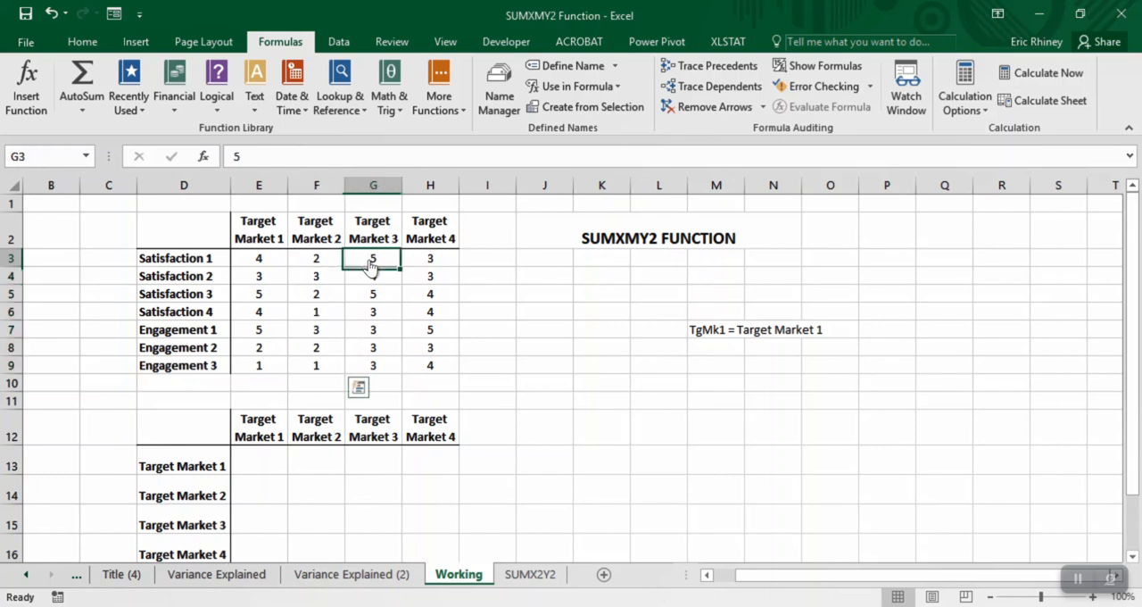
left_click_drag(371, 265, 373, 368)
left_click(20, 156)
type("Tgmk")
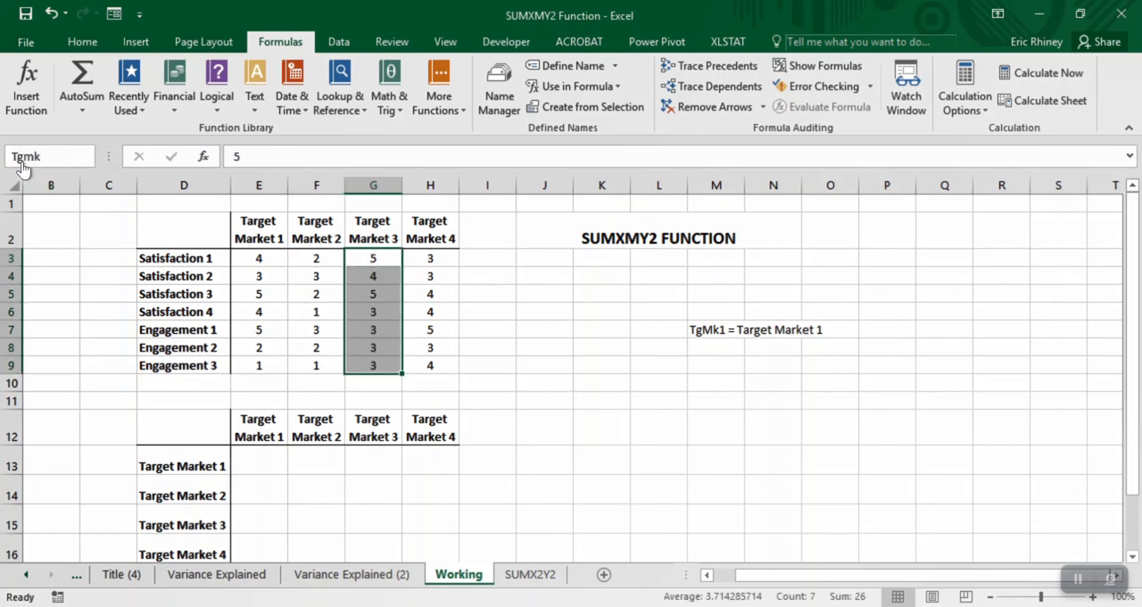
key("BackSpace")
type("Mk3")
key("Return")
- Name the Target Market 4 ratings in H3:H9 TgMk4
key("Up")
key("Down")
key("Right")
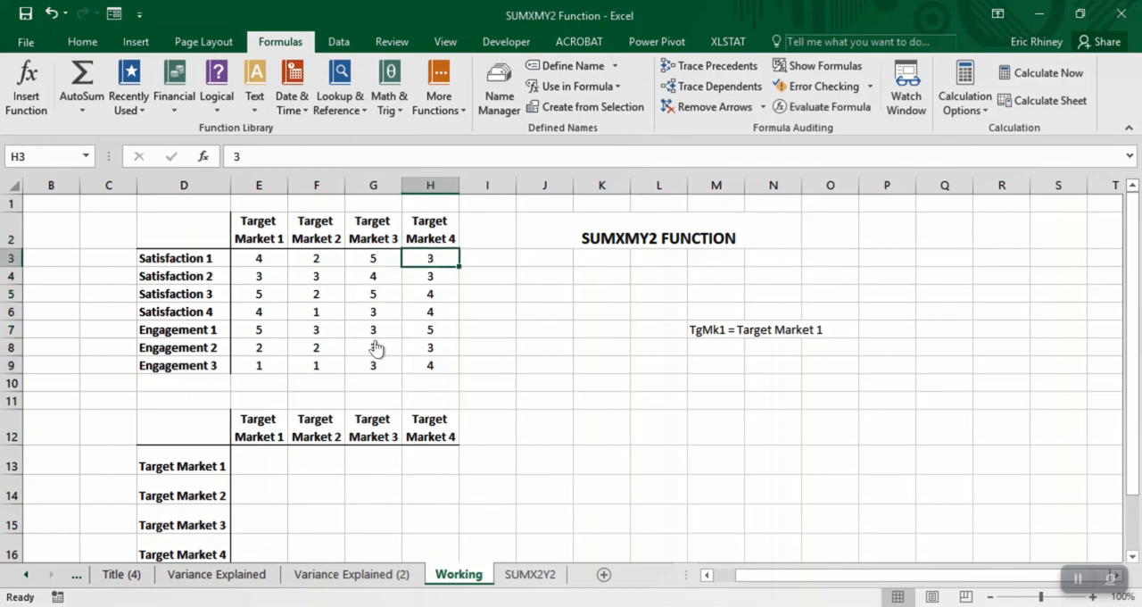
key("shift+Down")
key("shift+Down")
key("shift+Down")
key("shift+Down")
key("shift+Down")
key("shift+Down")
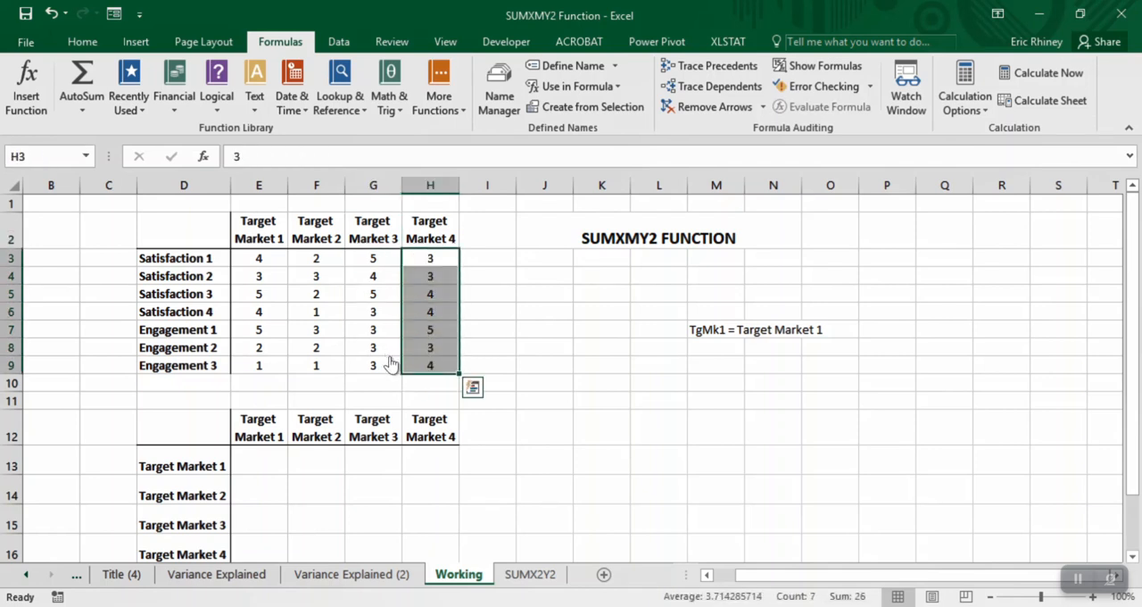
type("TgMk4")
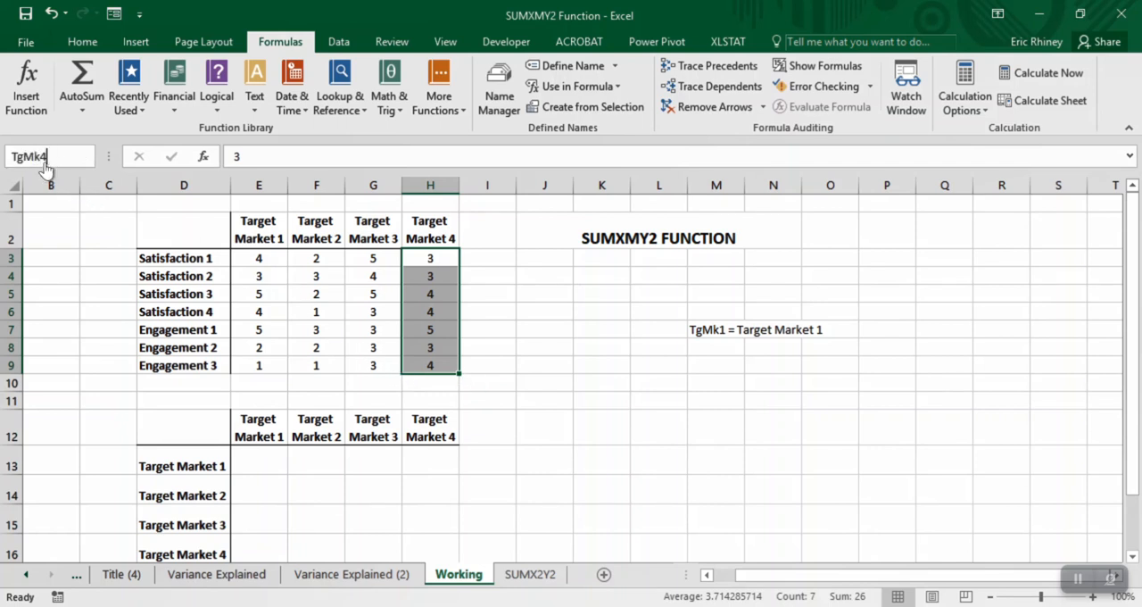
key("Return")
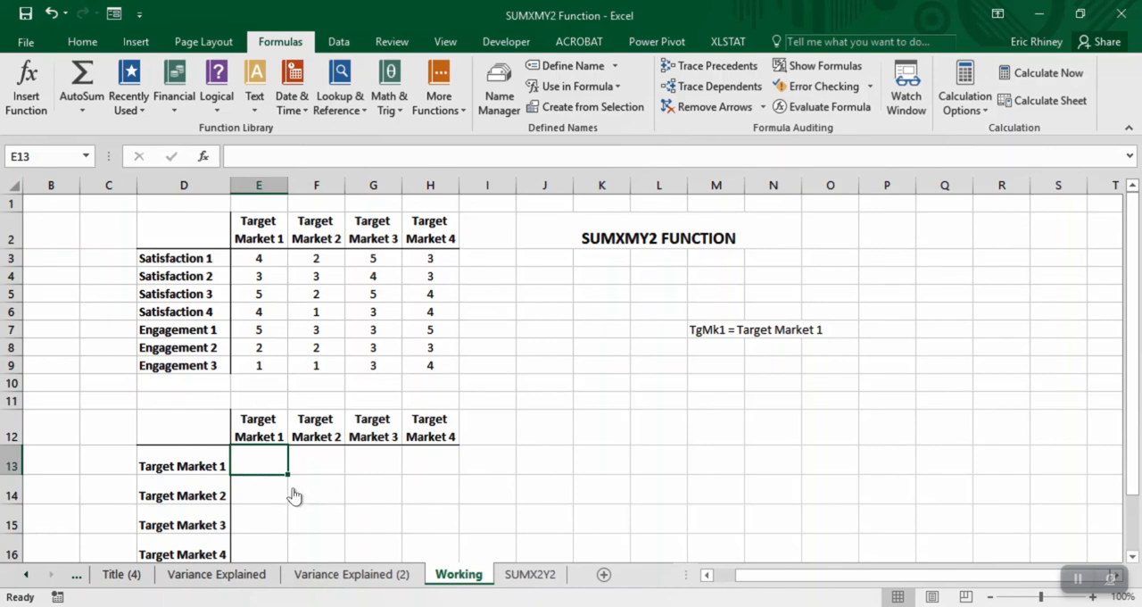
- Middle-align the empty matrix cells E13:H16 vertically and reduce the selection to E13
key("shift+Right")
key("shift+Right")
key("shift+Right")
key("shift+Down")
key("shift+Down")
key("shift+Down")
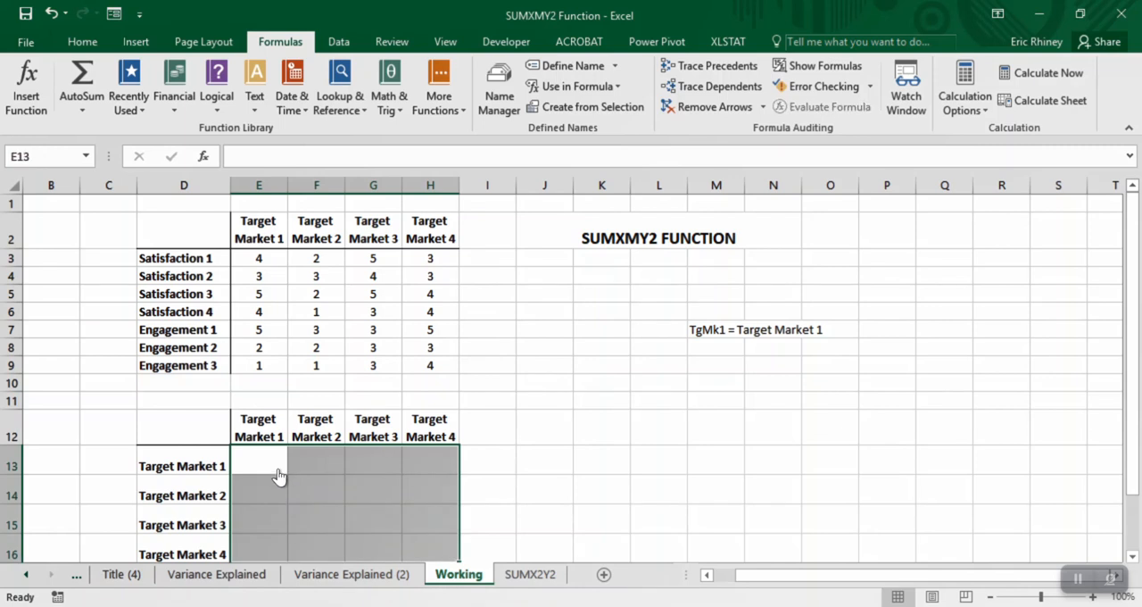
left_click(82, 42)
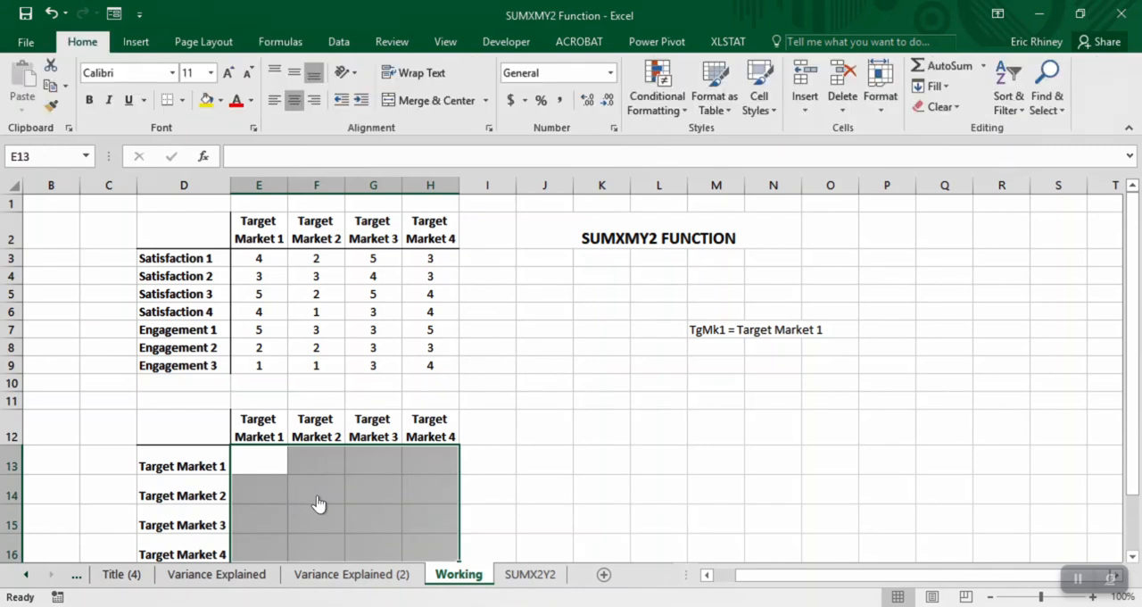
left_click(295, 72)
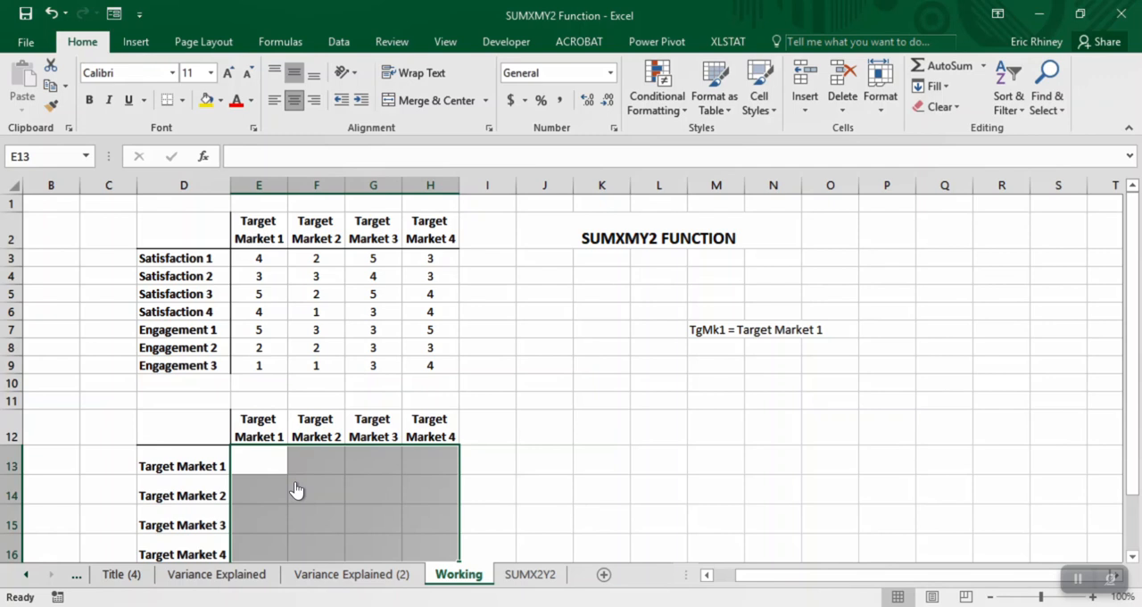
key("shift+Left")
key("shift+Left")
key("shift+Up")
key("shift+Up")
key("shift+Left")
key("shift+Up")
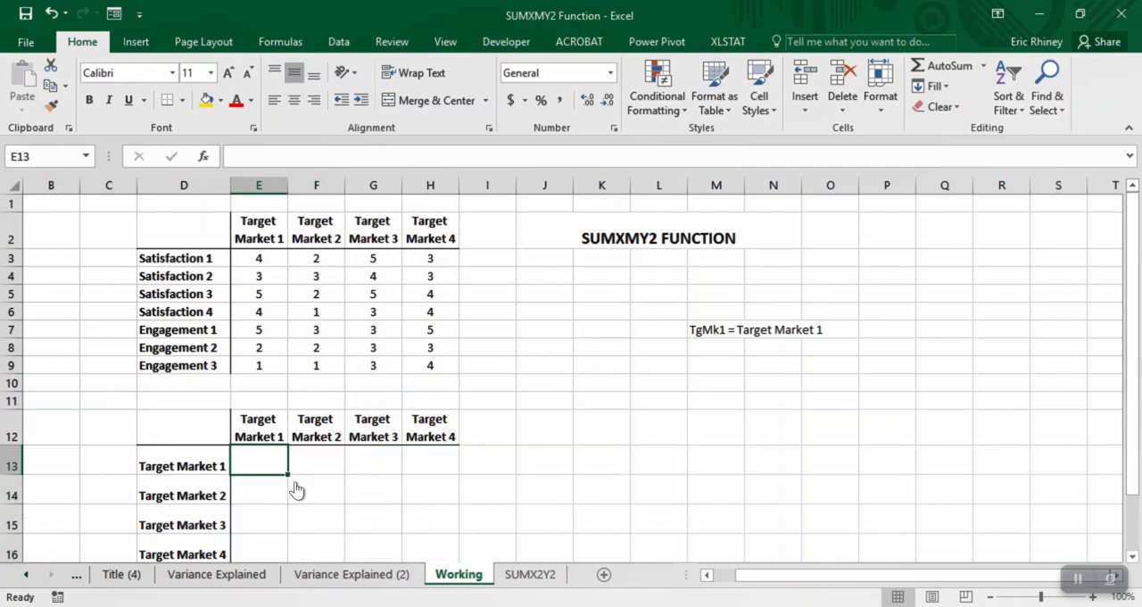
- Enter =SUMXMY2(TgMk1,TgMk2) in F13 of the matrix and center the cell horizontally
key("Right")
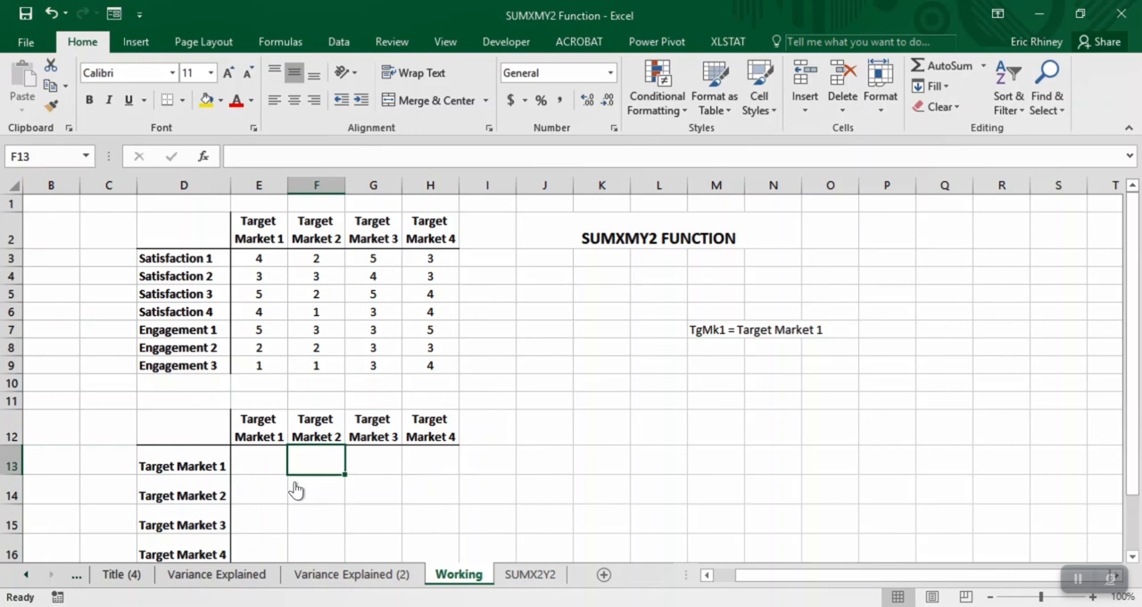
type("=")
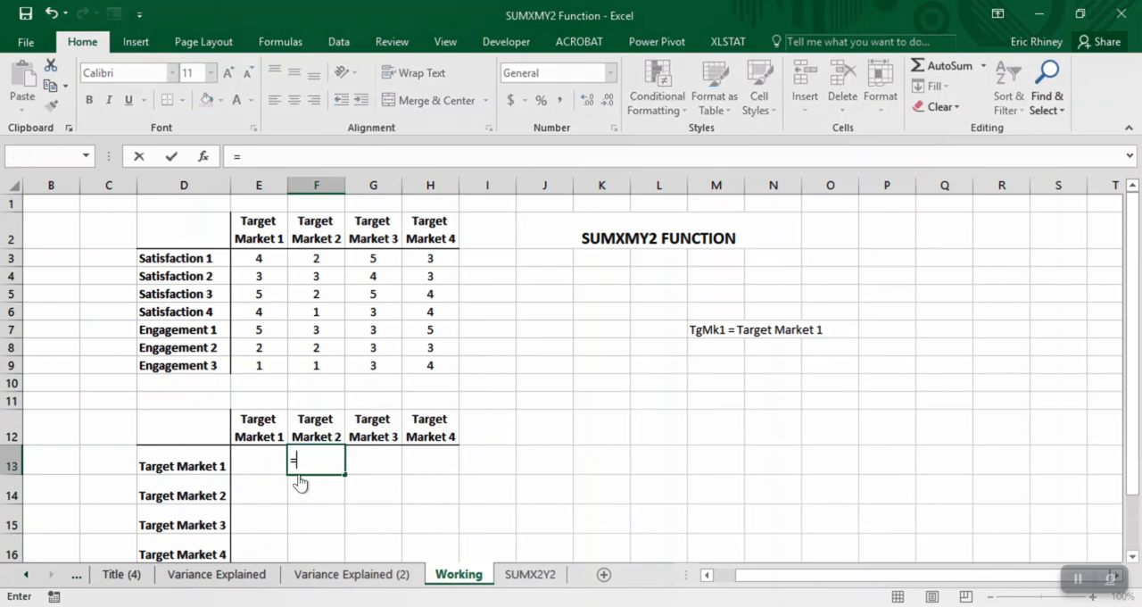
type("sumx")
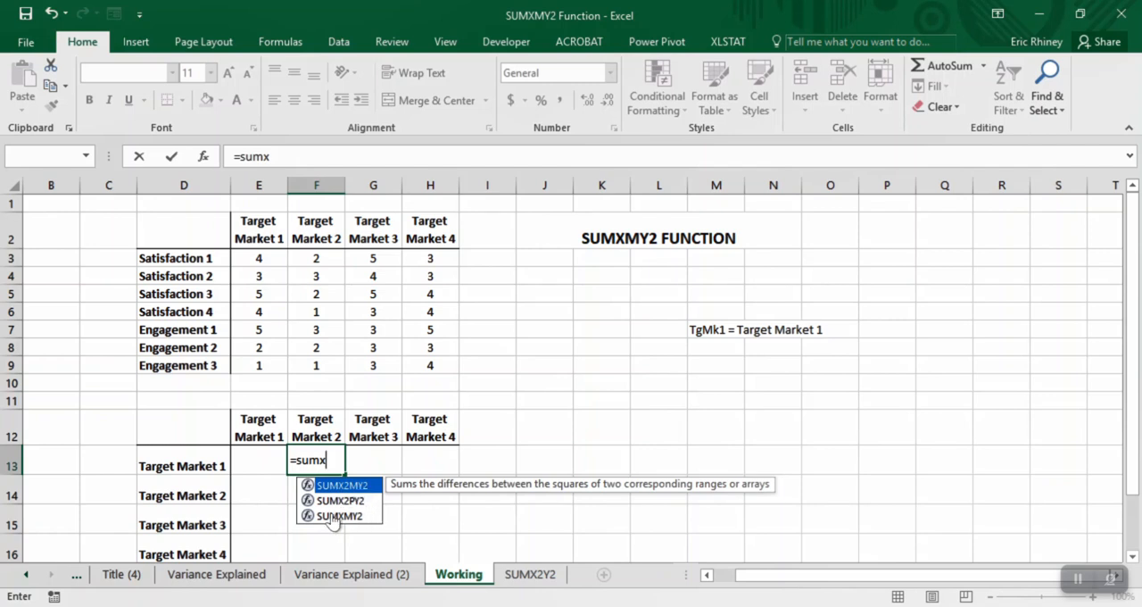
double_click(330, 518)
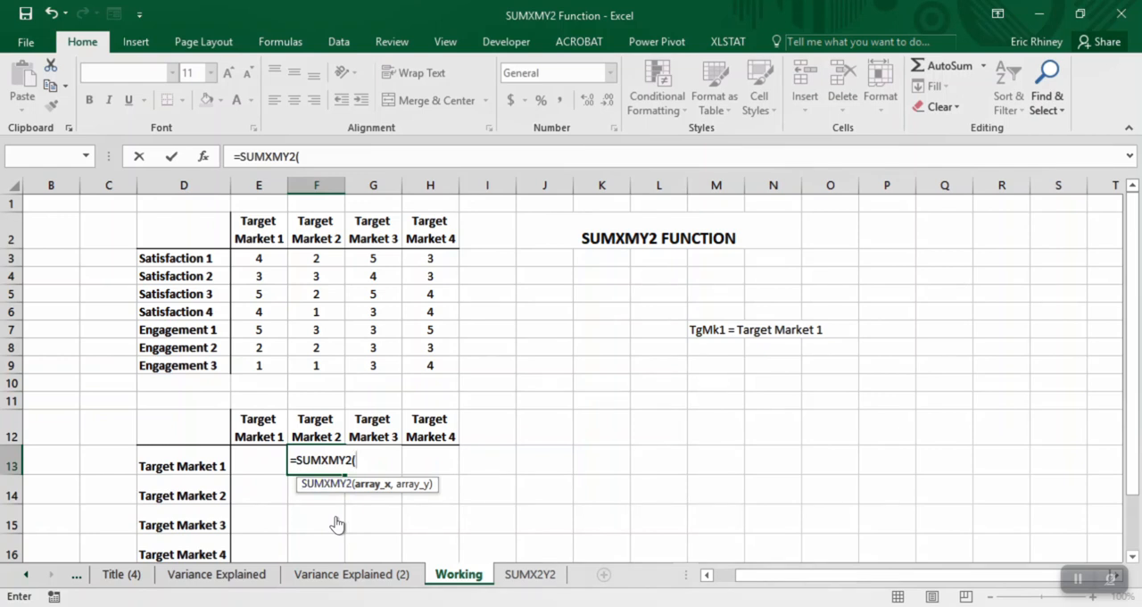
left_click_drag(259, 259, 253, 367)
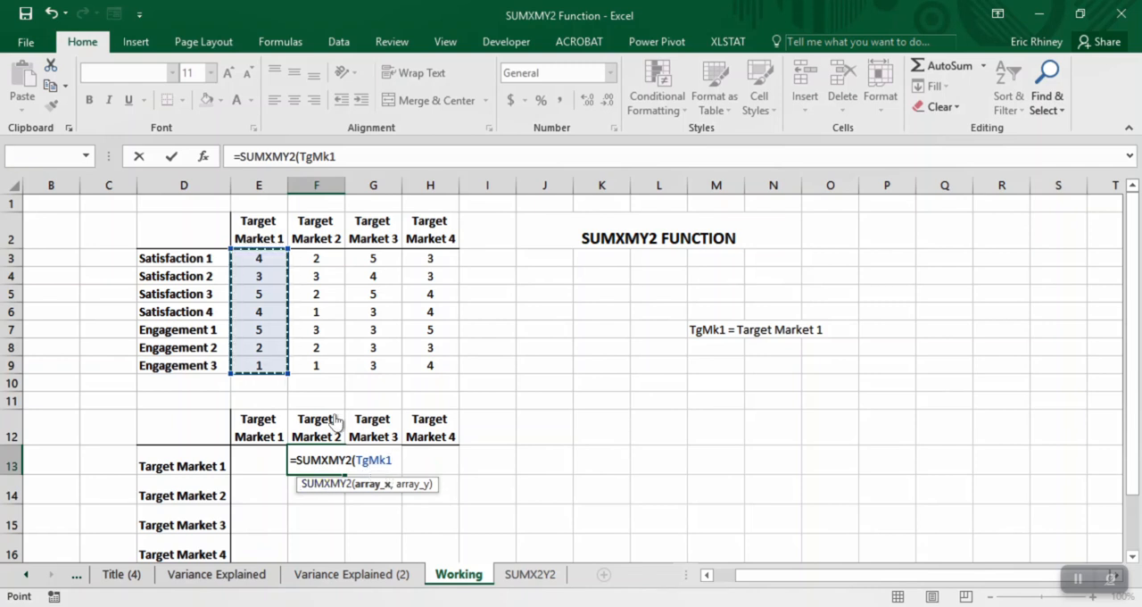
type(",")
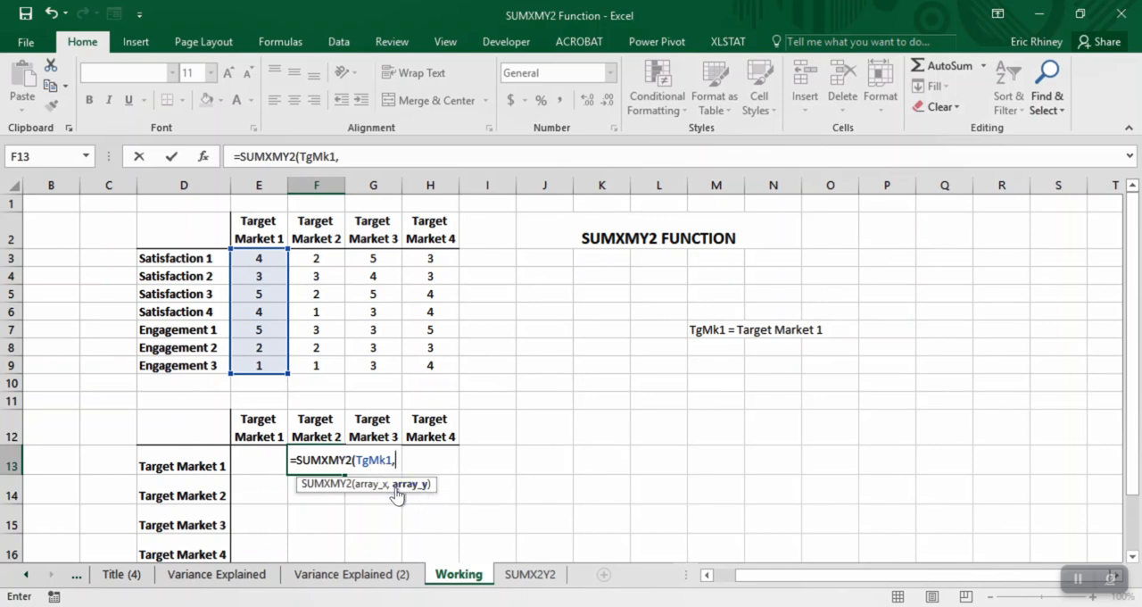
type("Tg")
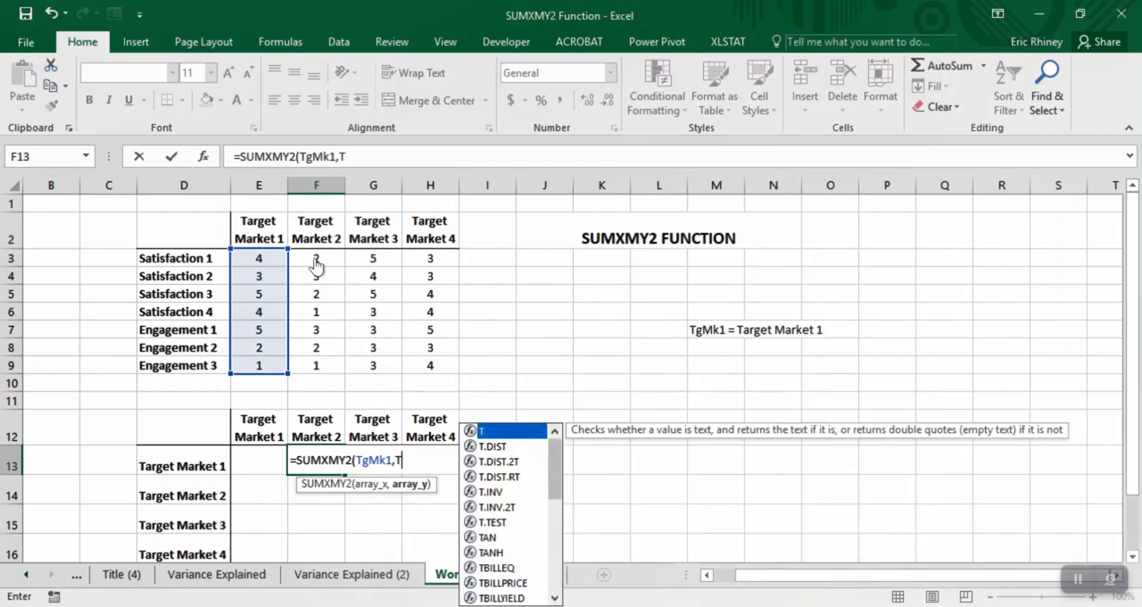
type("Mk")
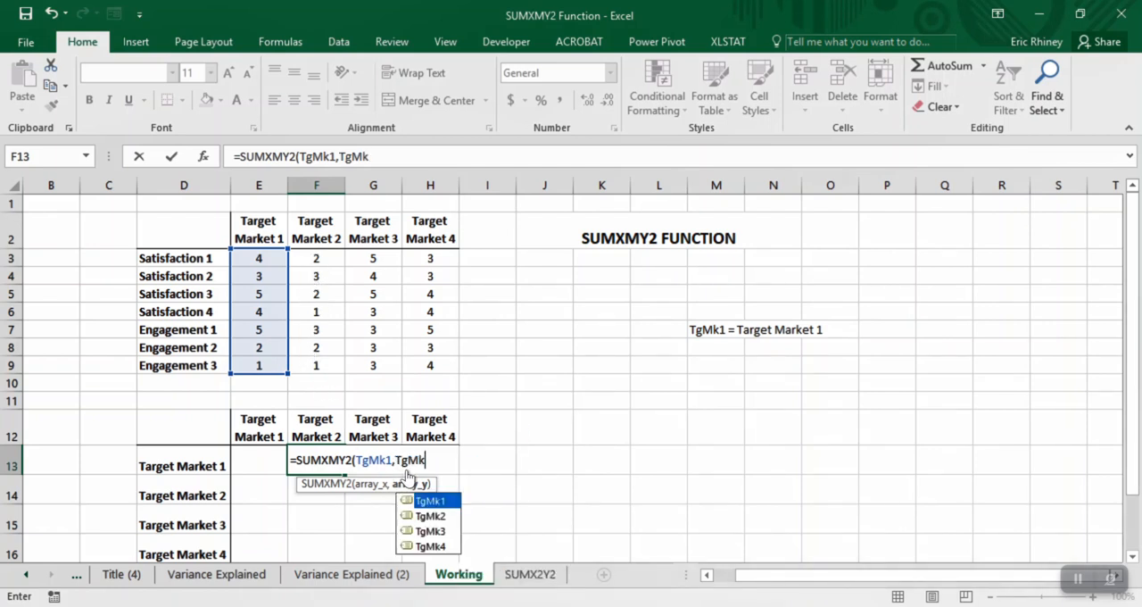
left_click(427, 518)
key("Tab")
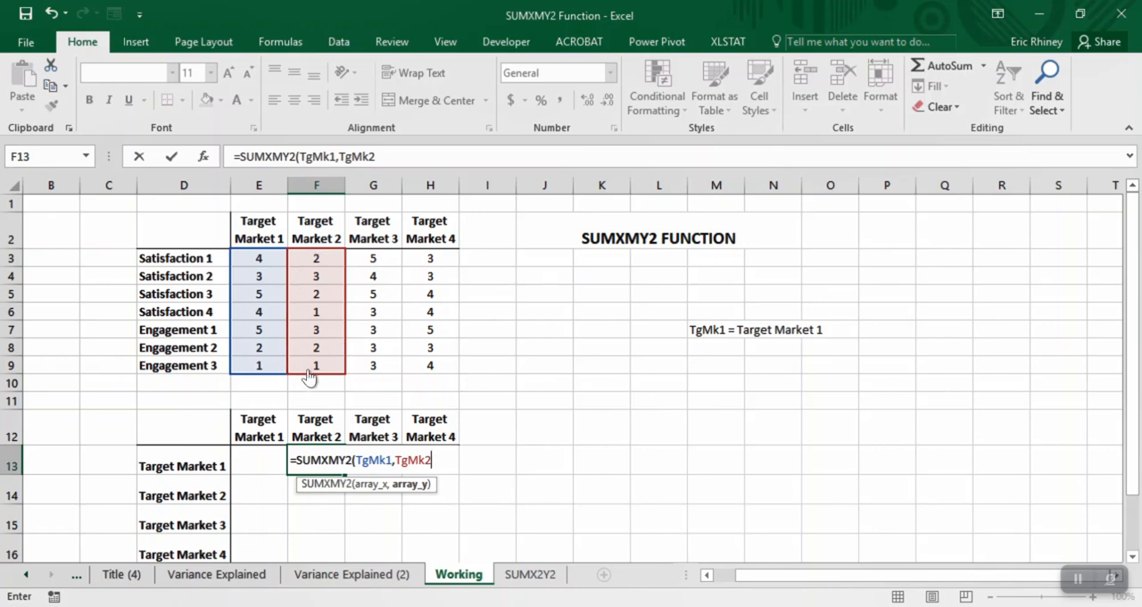
type(")")
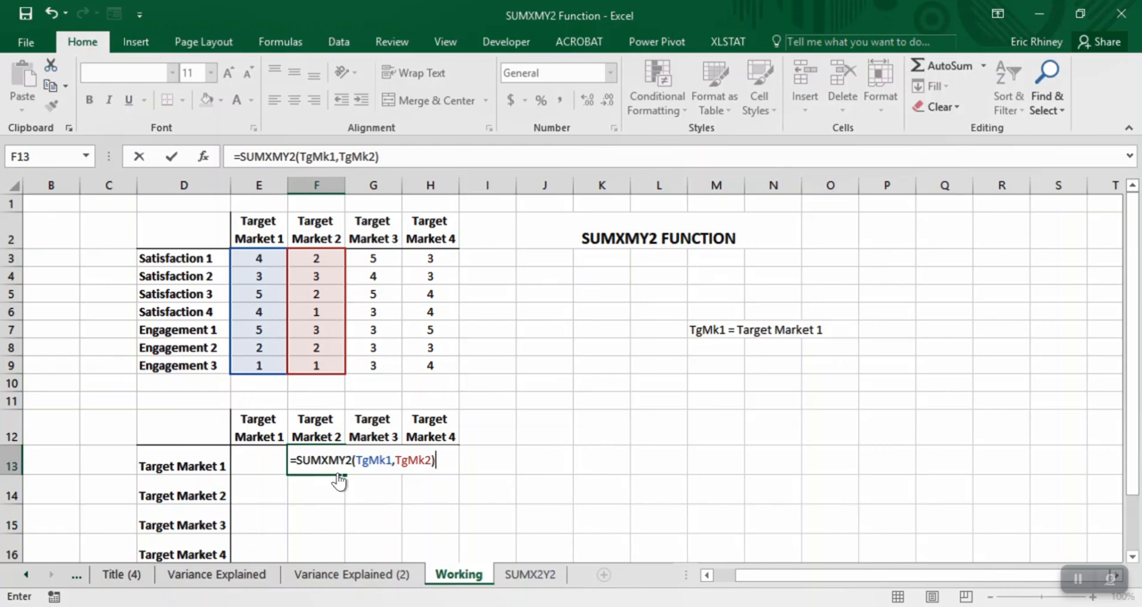
key("Return")
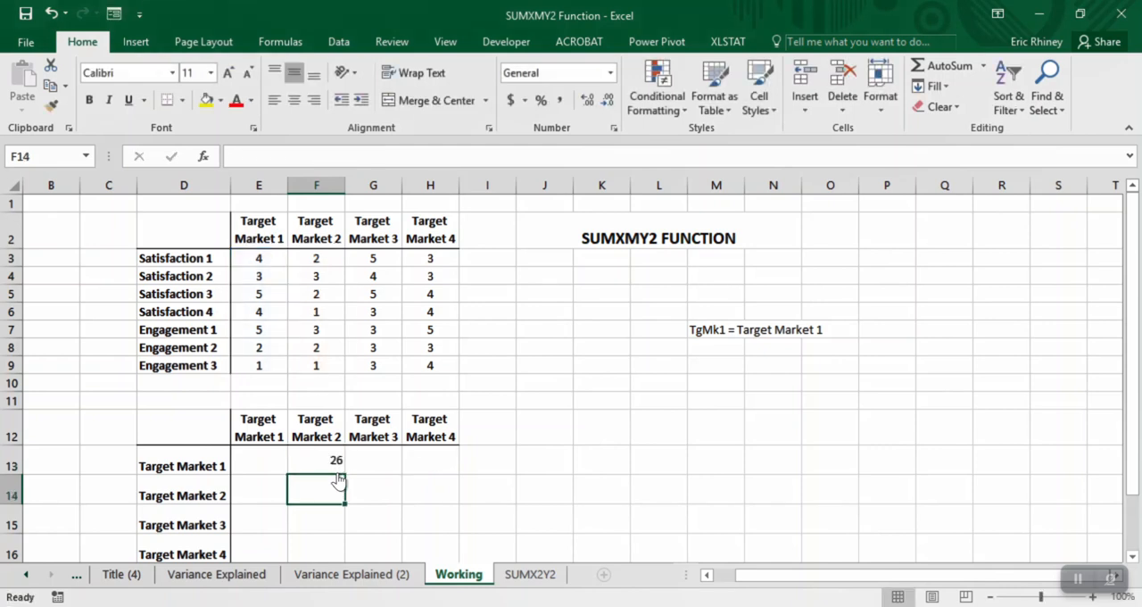
key("Up")
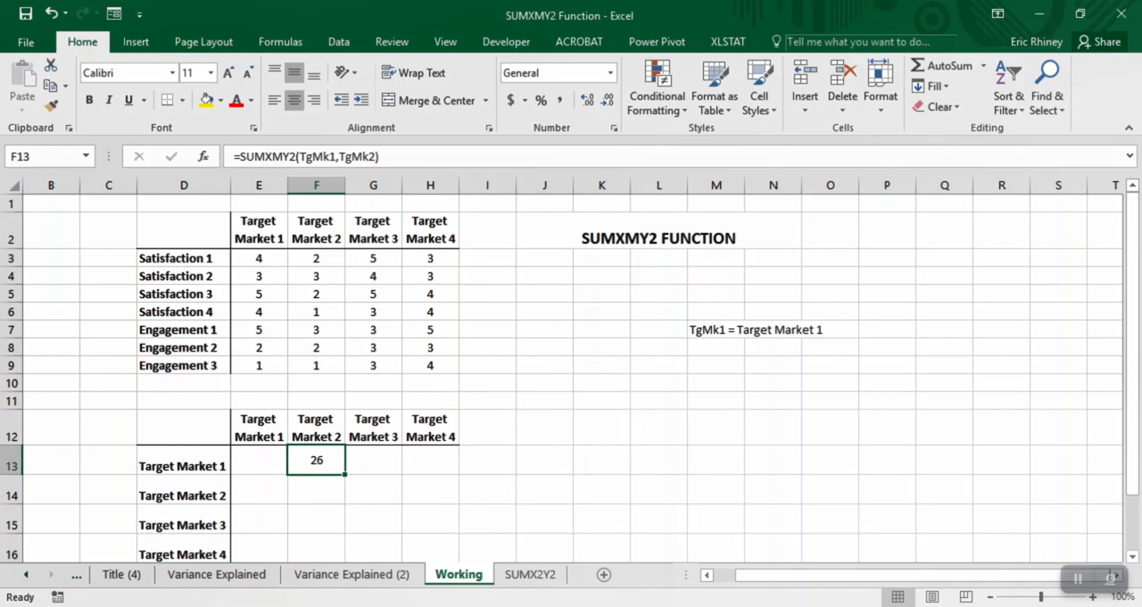
- Compare the result with the squared-differences sum in K10 of the Variance Explained (2) sheet and return to the Working sheet
left_click(352, 574)
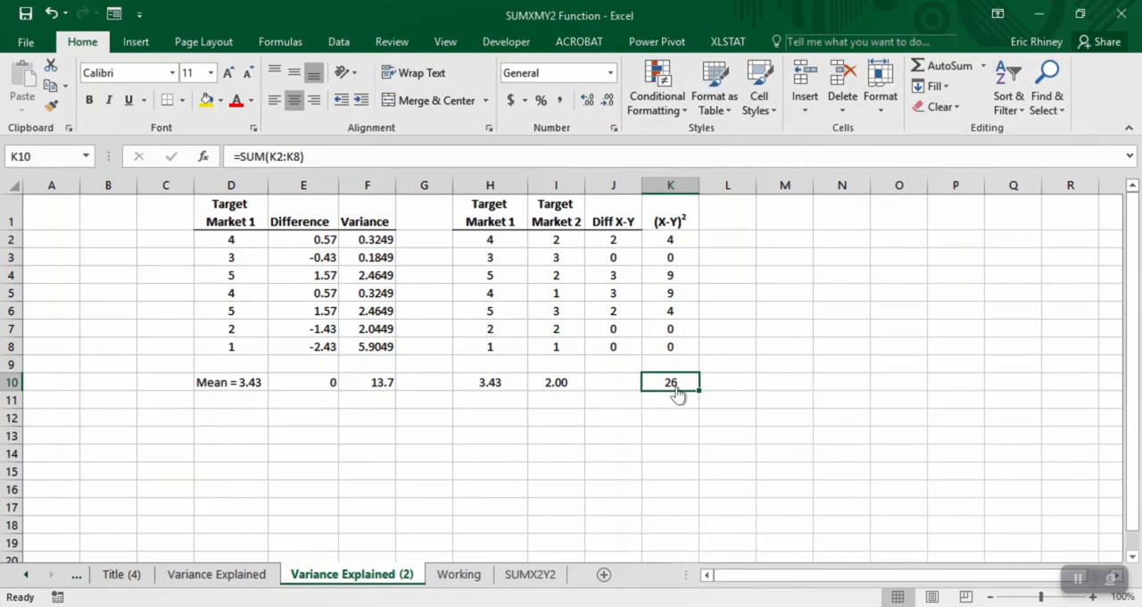
key("ctrl+Page_Down")
key("ctrl+Page_Down")
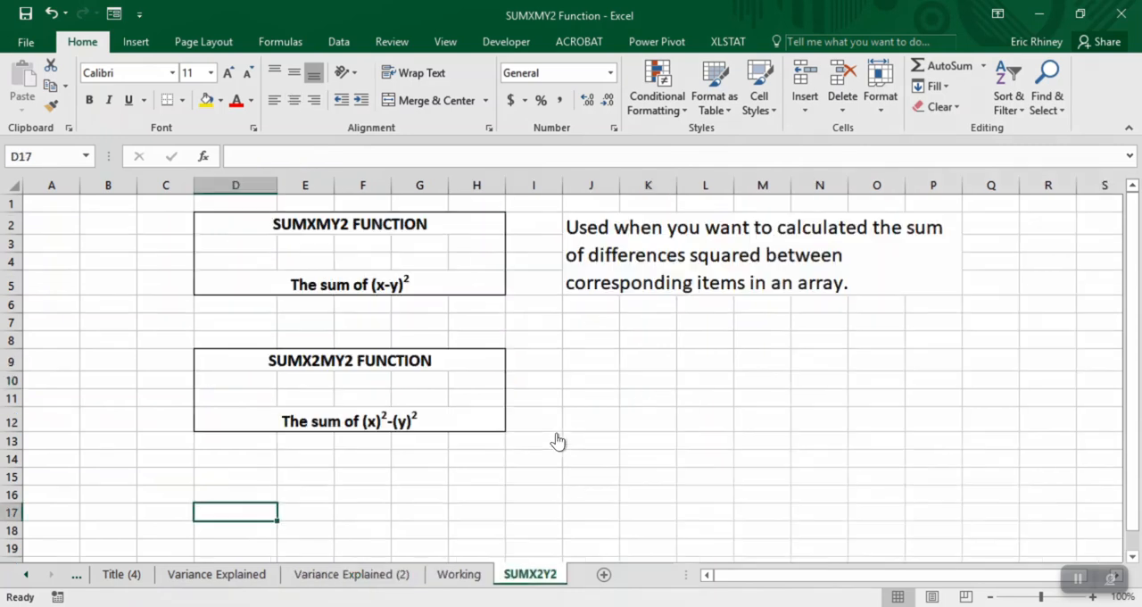
key("ctrl+Page_Up")
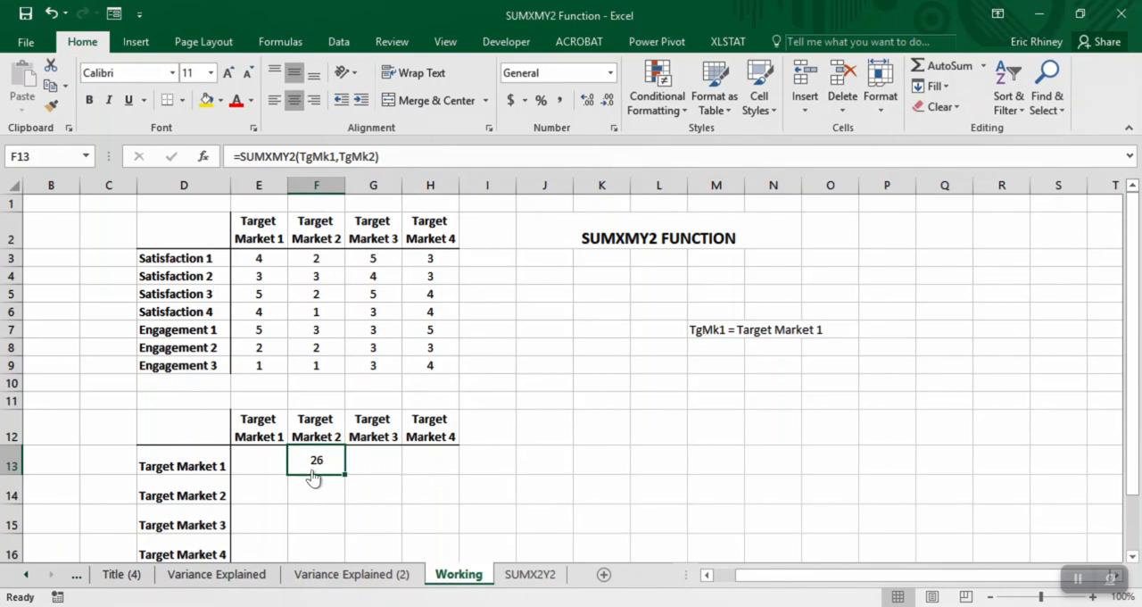
- Fill the F13 formula across to H13, change G13's second argument to TgMk3, and check its referenced ranges
left_click_drag(344, 474, 437, 472)
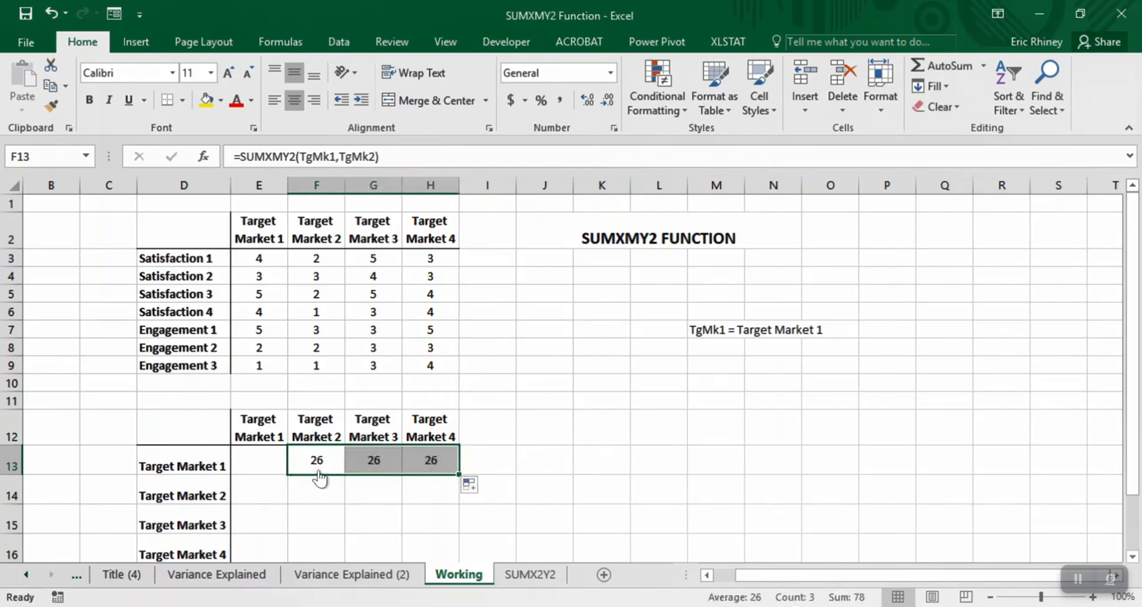
key("Right")
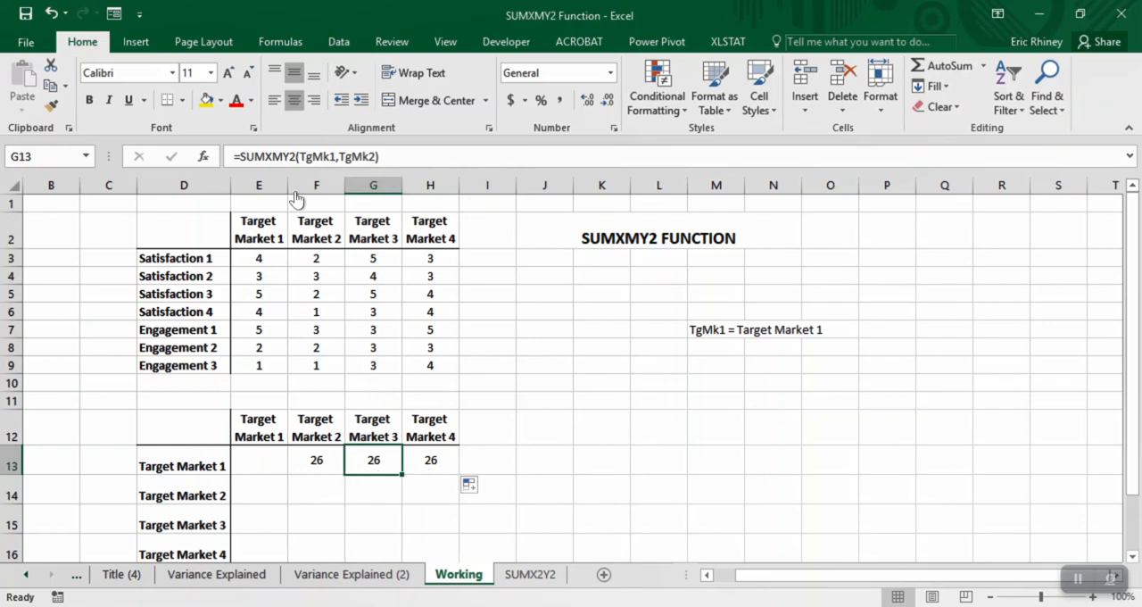
left_click(367, 166)
key("BackSpace")
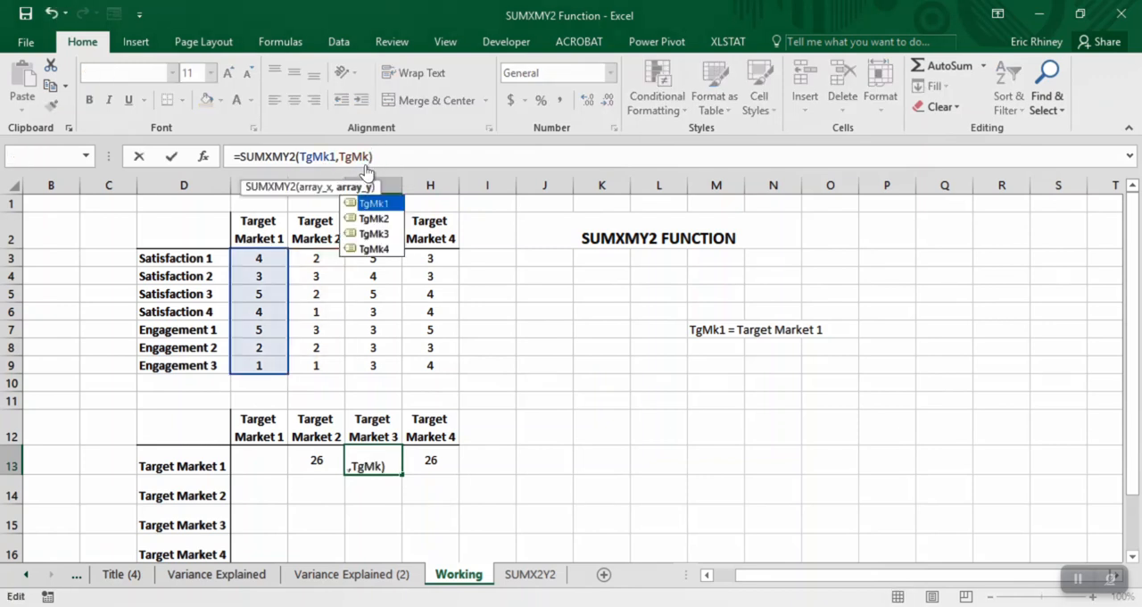
type("3")
key("Return")
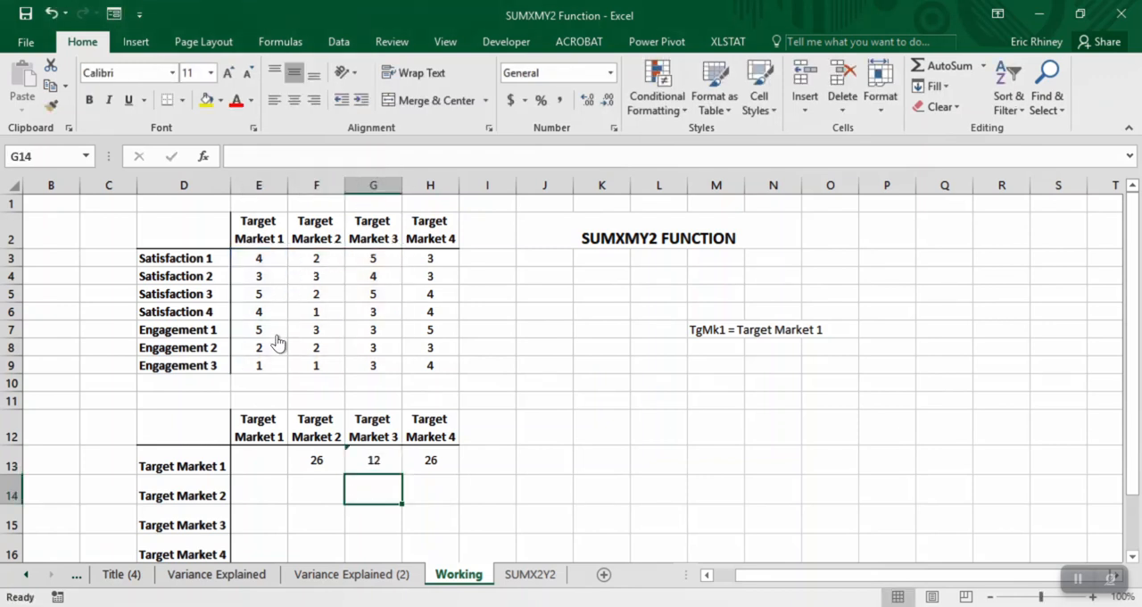
key("Up")
key("F2")
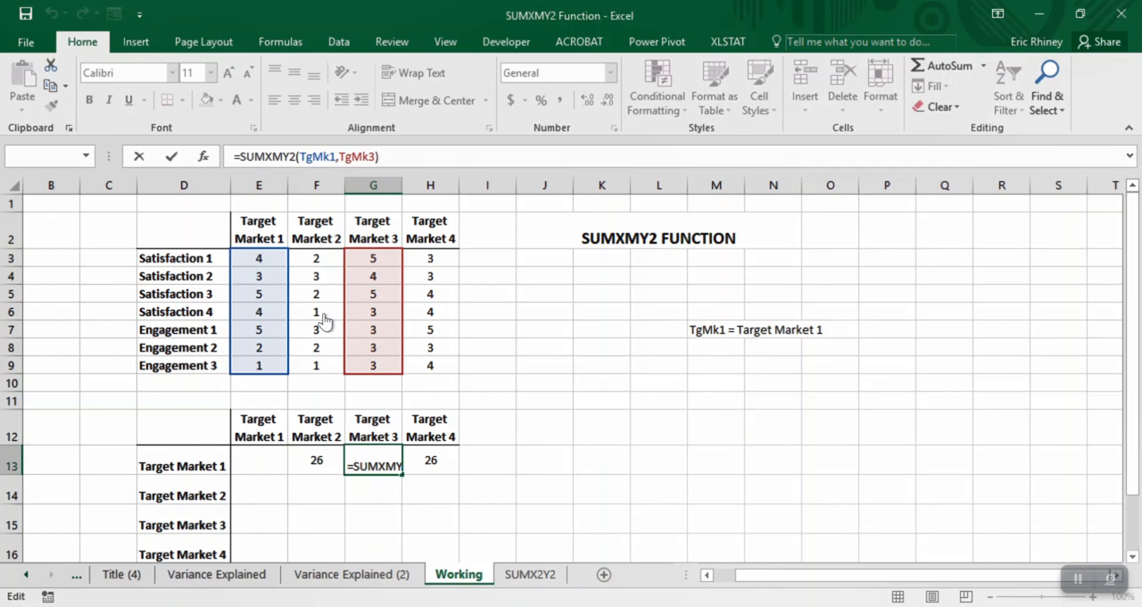
key("ctrl+Return")
- Change the second argument of the H13 formula to TgMk4 and check its referenced ranges
key("Right")
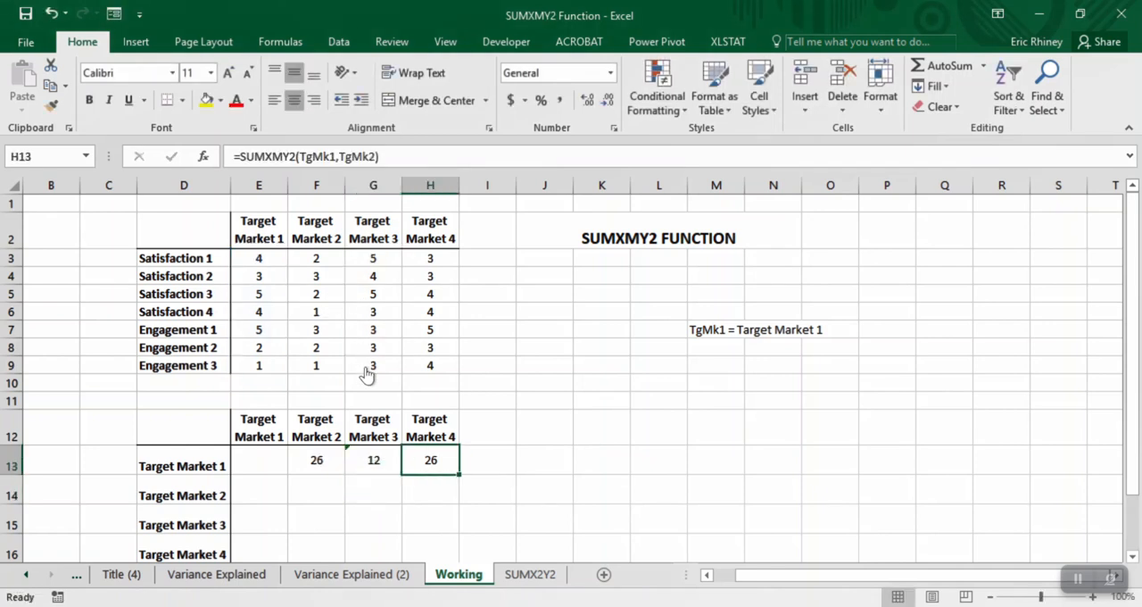
key("F2")
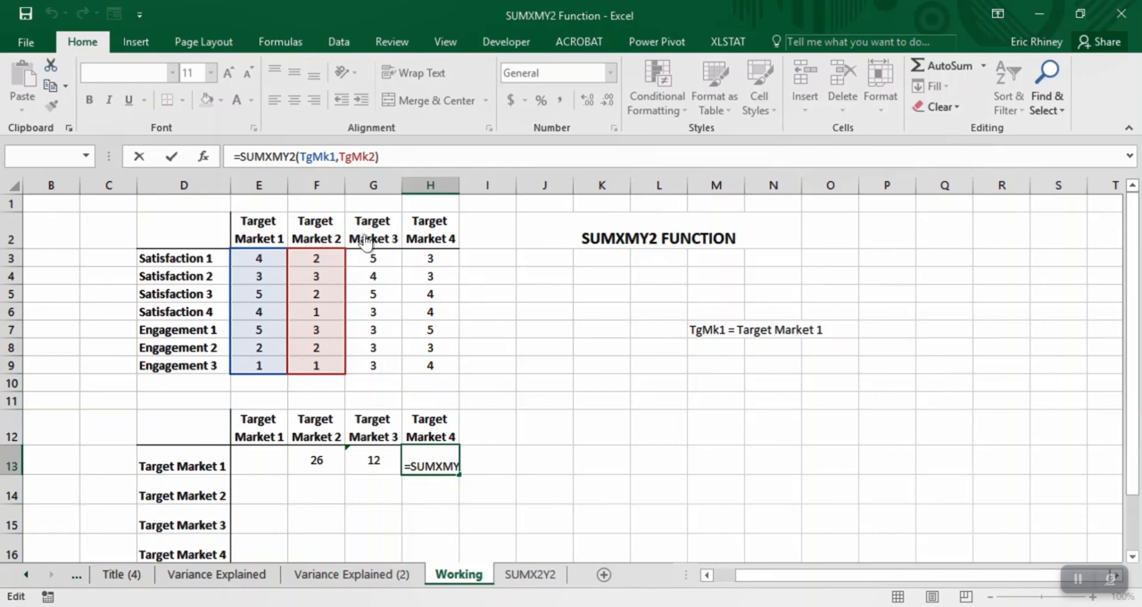
left_click(370, 157)
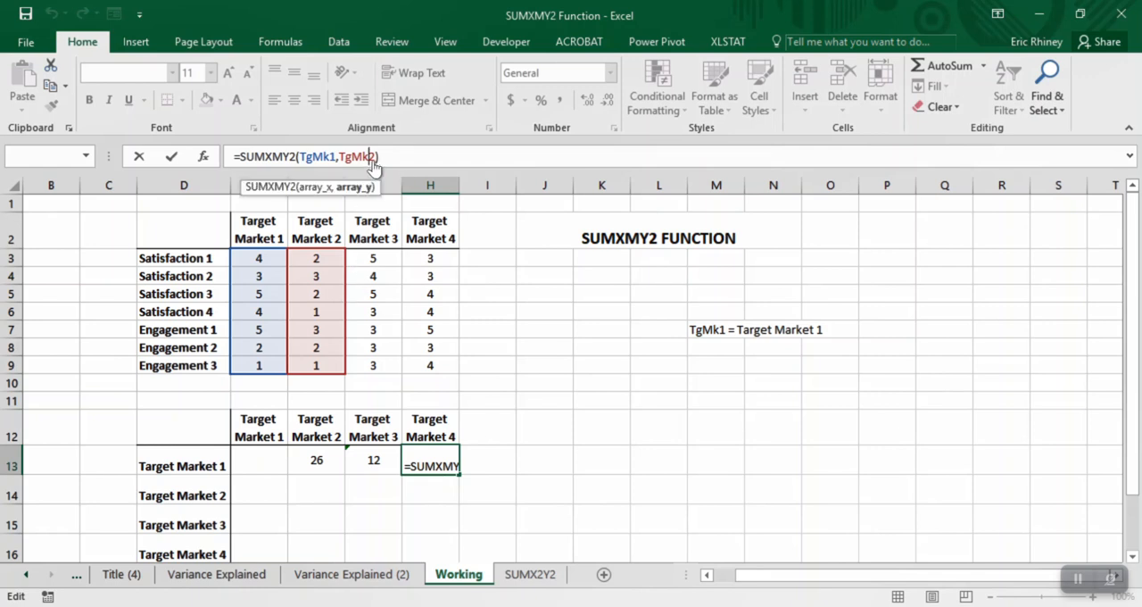
type("4")
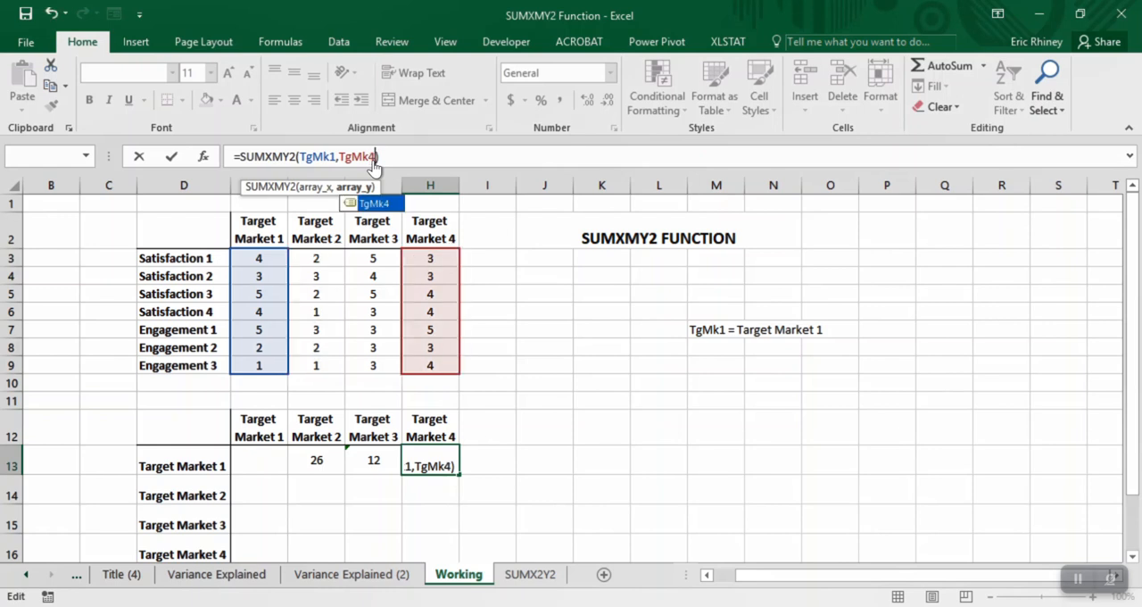
key("Return")
key("Up")
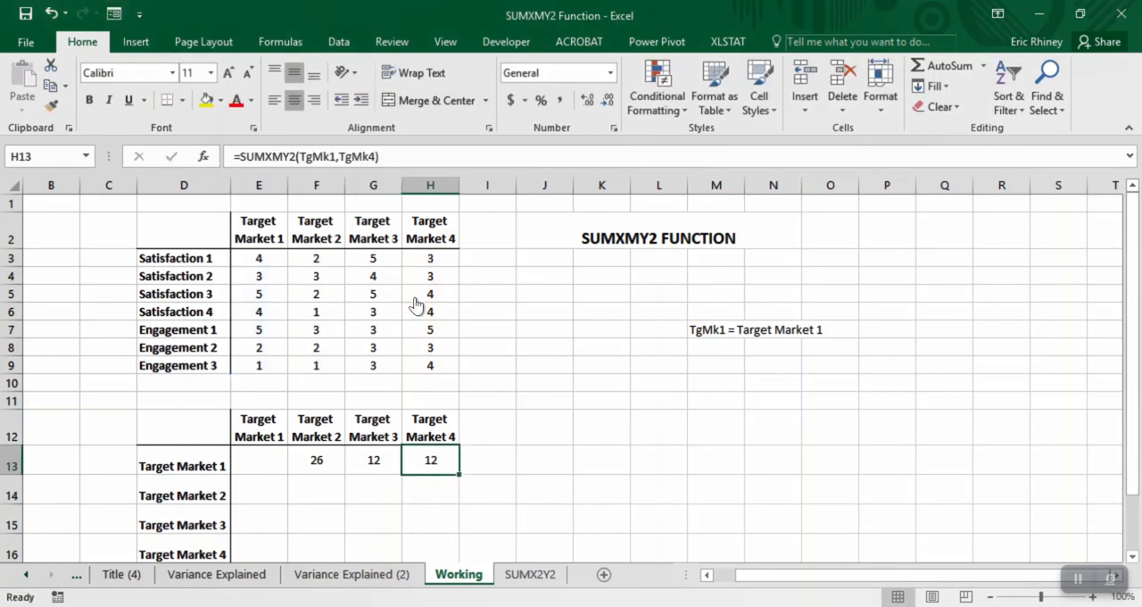
key("F2")
key("Return")
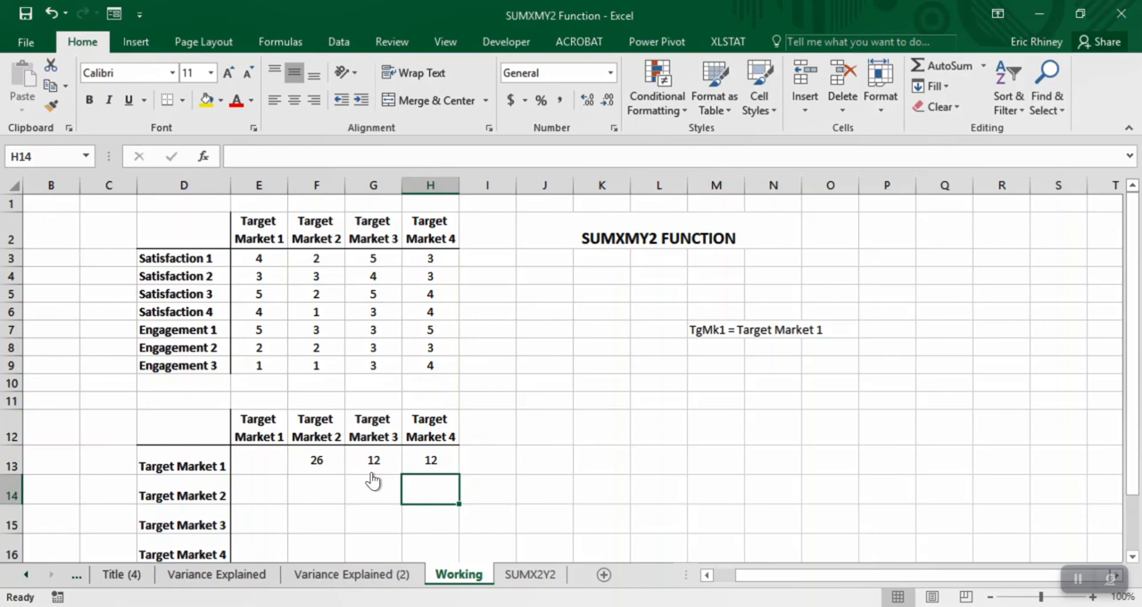
- Fill the Target Market 1 formulas in F13:H13 down into the Target Market 2 row
key("Left")
key("Left")
key("Up")
key("shift+Right")
key("shift+Right")
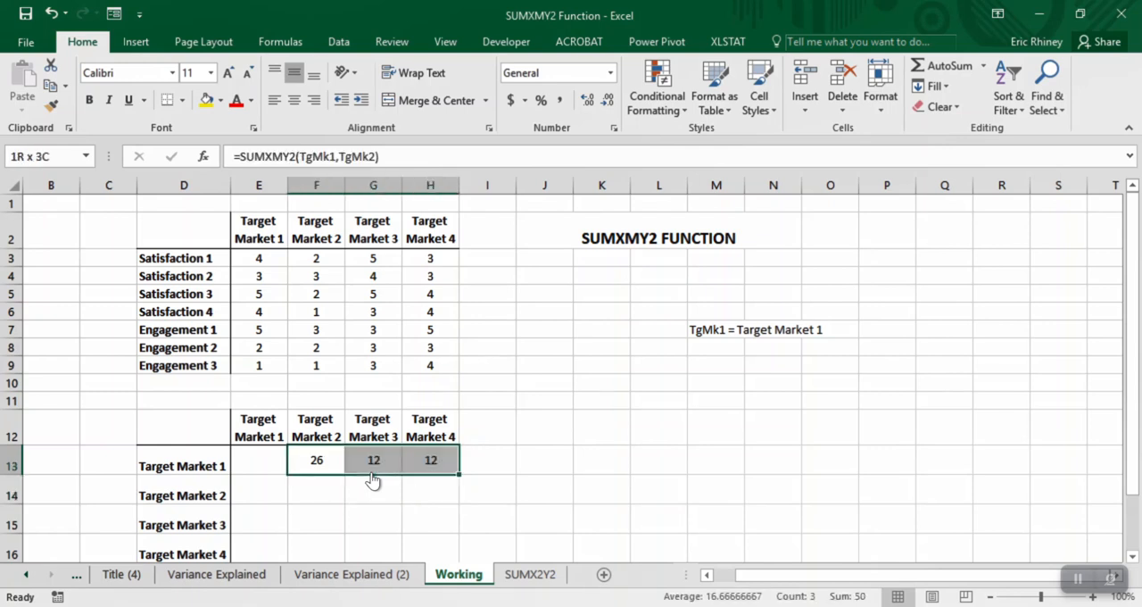
key("shift+Down")
key("ctrl+d")
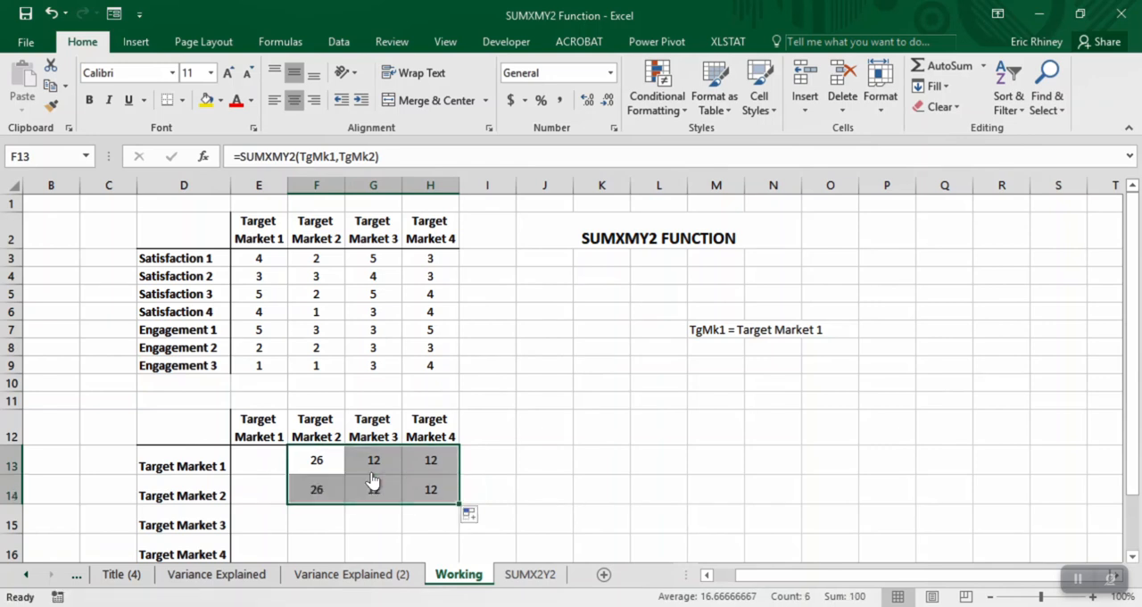
- Change the first argument of the F14 formula to TgMk2 so it compares Target Market 2 with itself
key("Down")
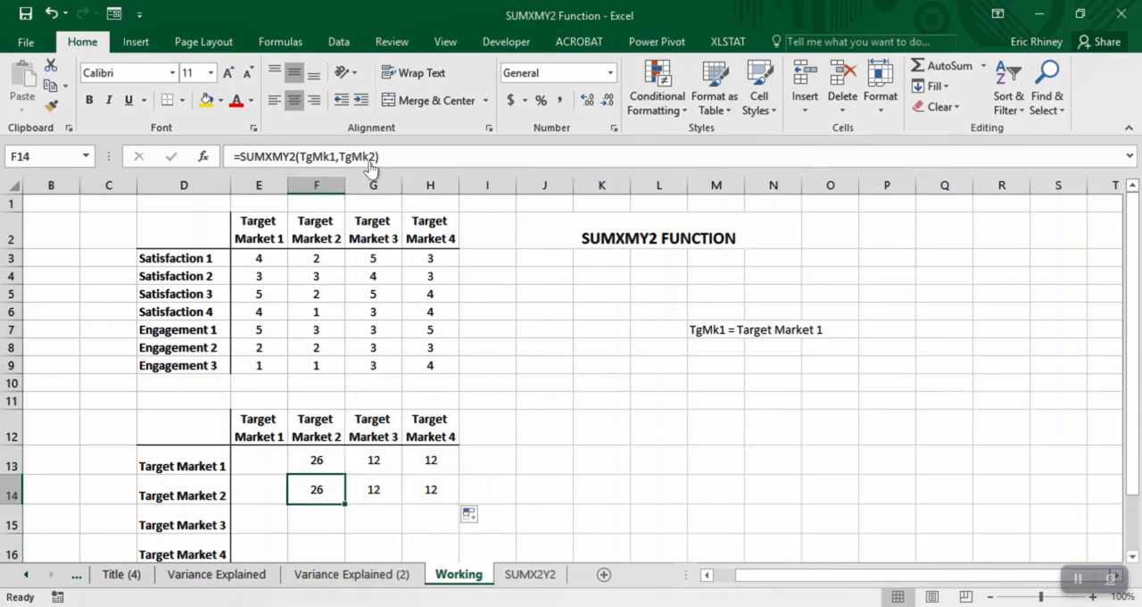
left_click(336, 157)
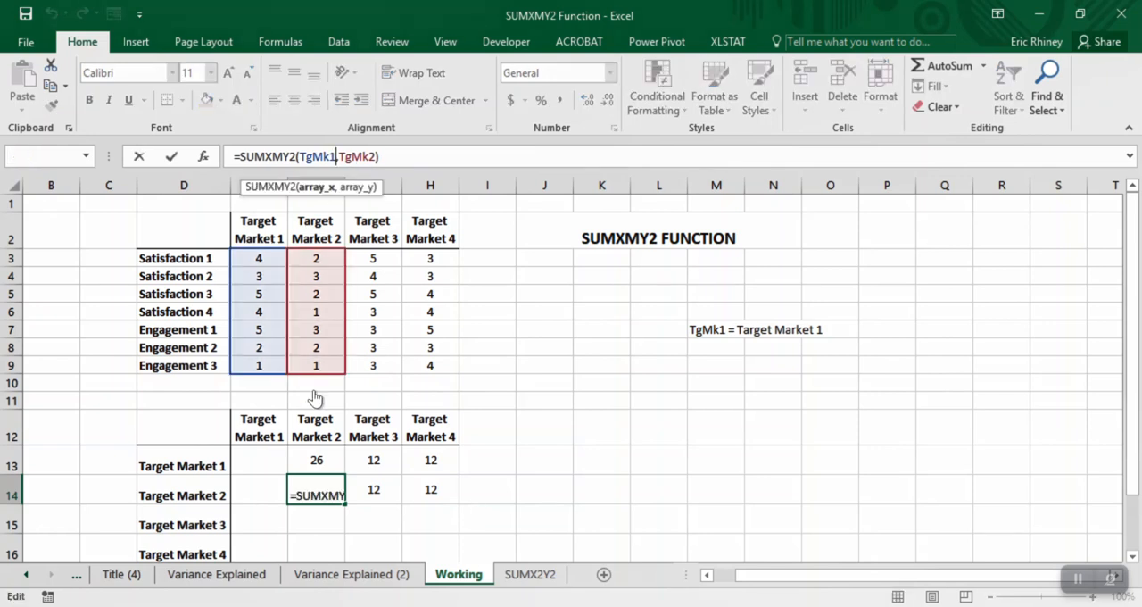
key("BackSpace")
type("1")
key("Return")
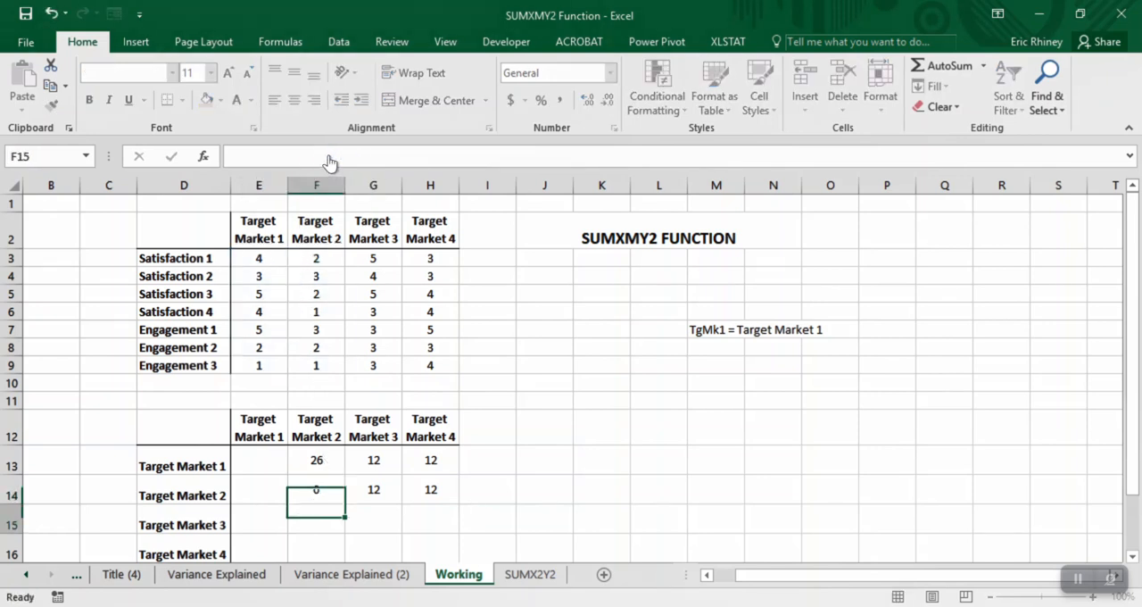
key("Up")
- Change the first argument of the G14 formula to TgMk2, comparing Target Market 2 with Target Market 3
key("Right")
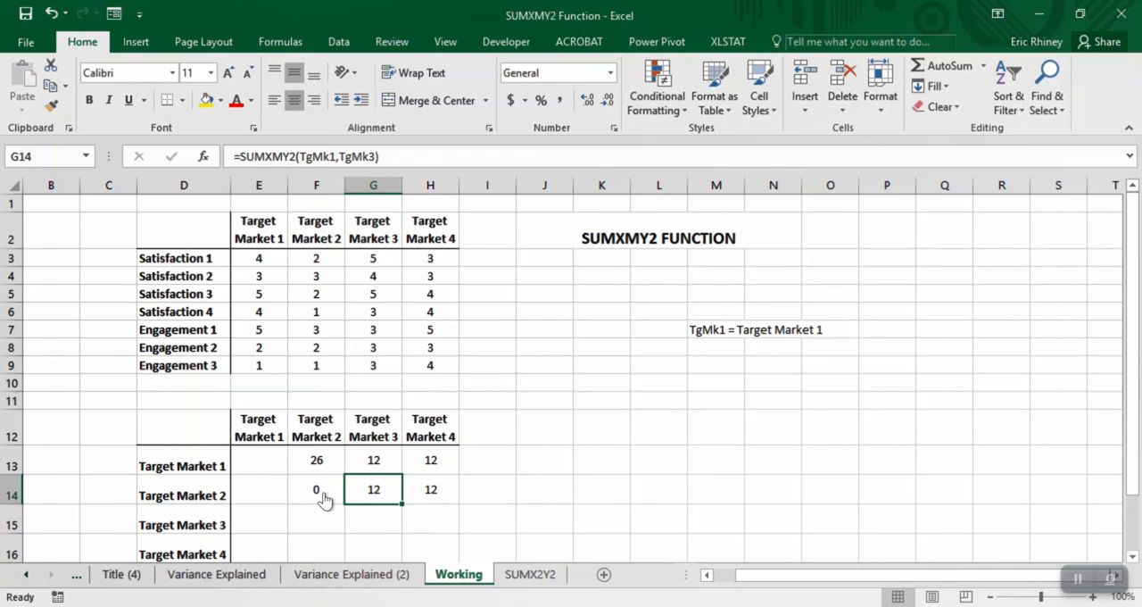
left_click(332, 157)
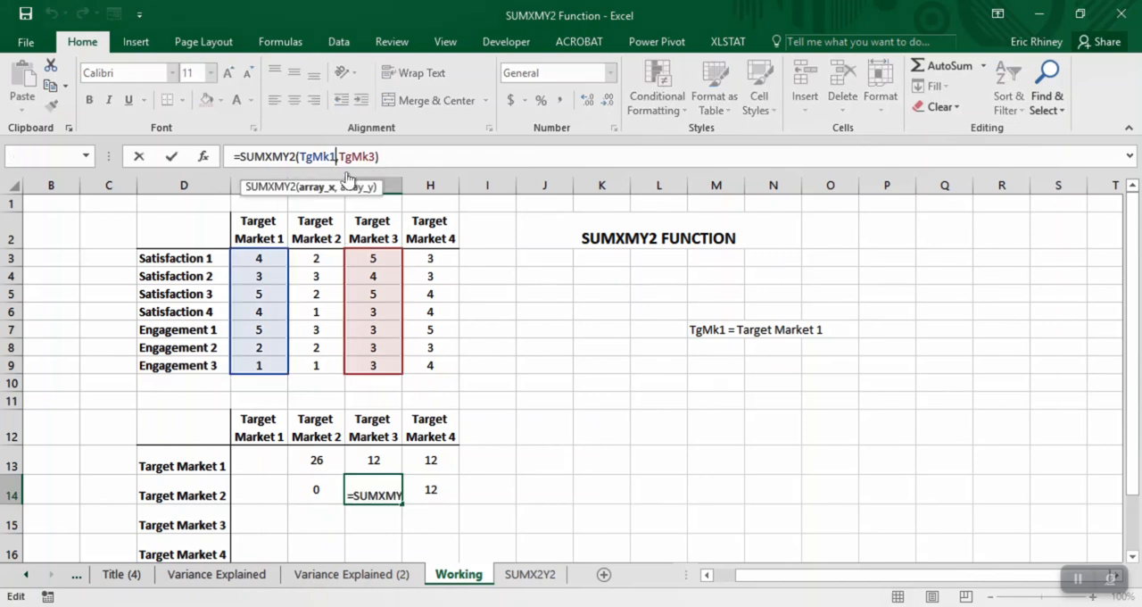
key("BackSpace")
type("2")
key("Return")
key("Up")
- Change the first argument of the H14 formula to TgMk2, comparing Target Market 2 with Target Market 4
key("Right")
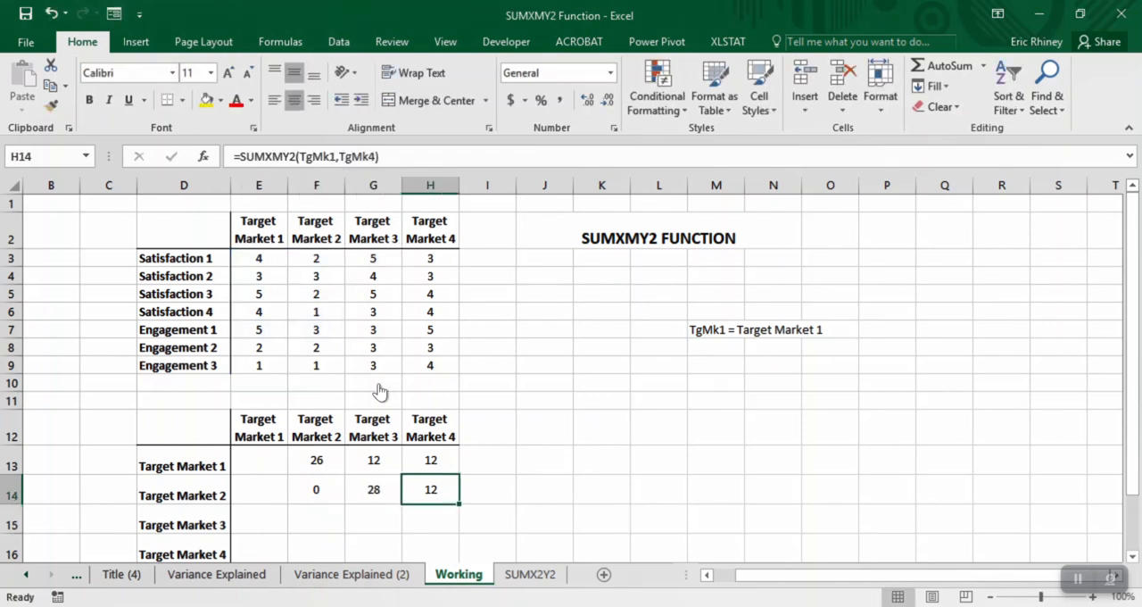
left_click(333, 157)
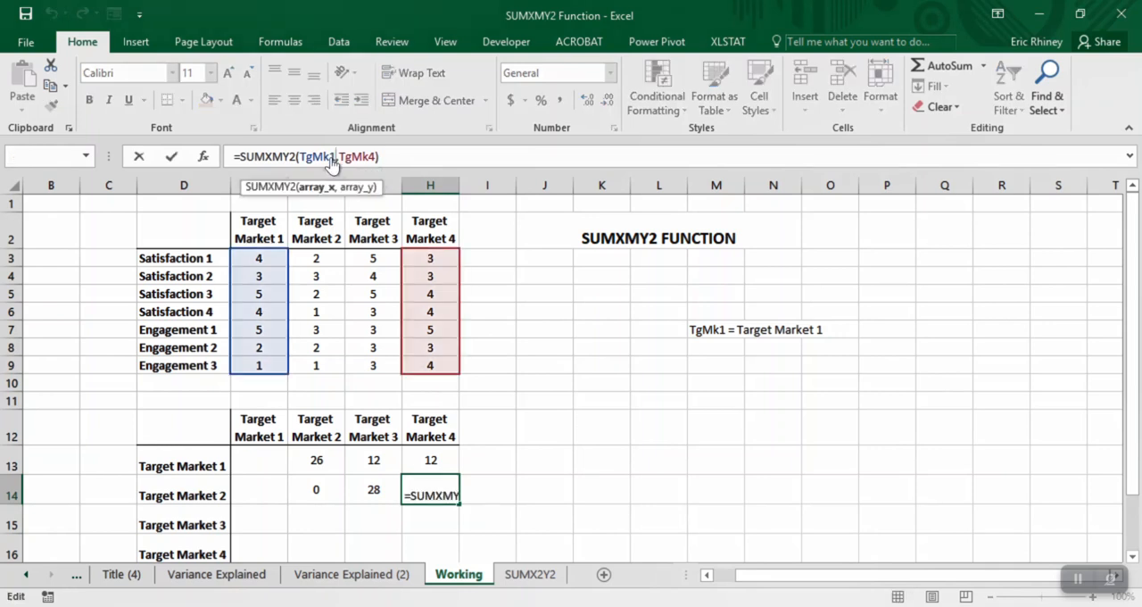
key("BackSpace")
type("2")
key("Return")
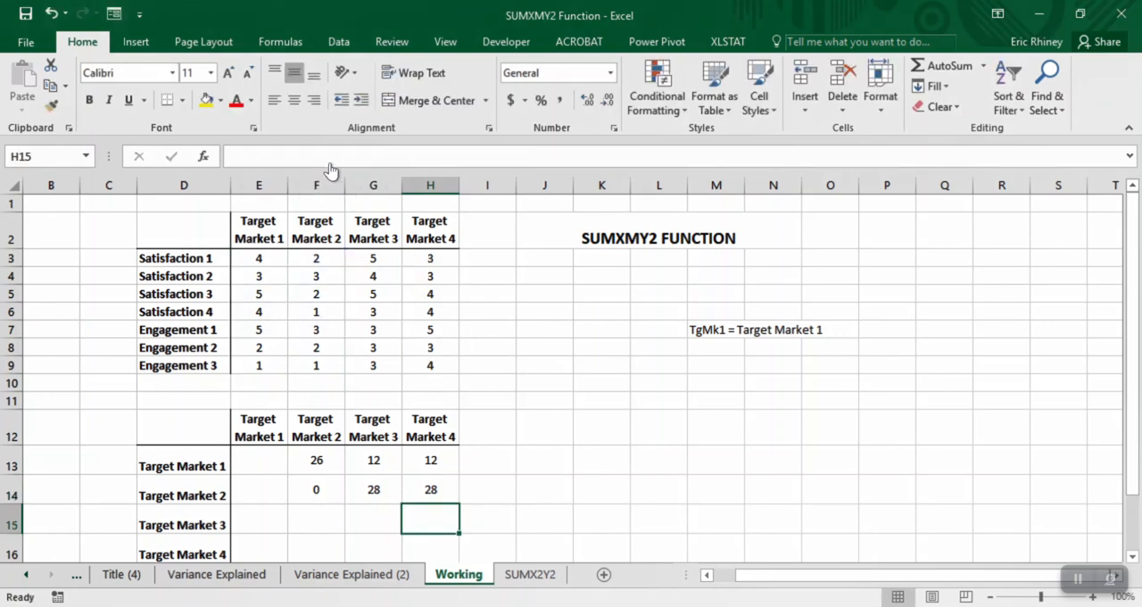
- Enter 0 in E13, where Target Market 1 is compared with itself, and center the value
key("Up")
key("Up")
key("Left")
key("Left")
key("Left")
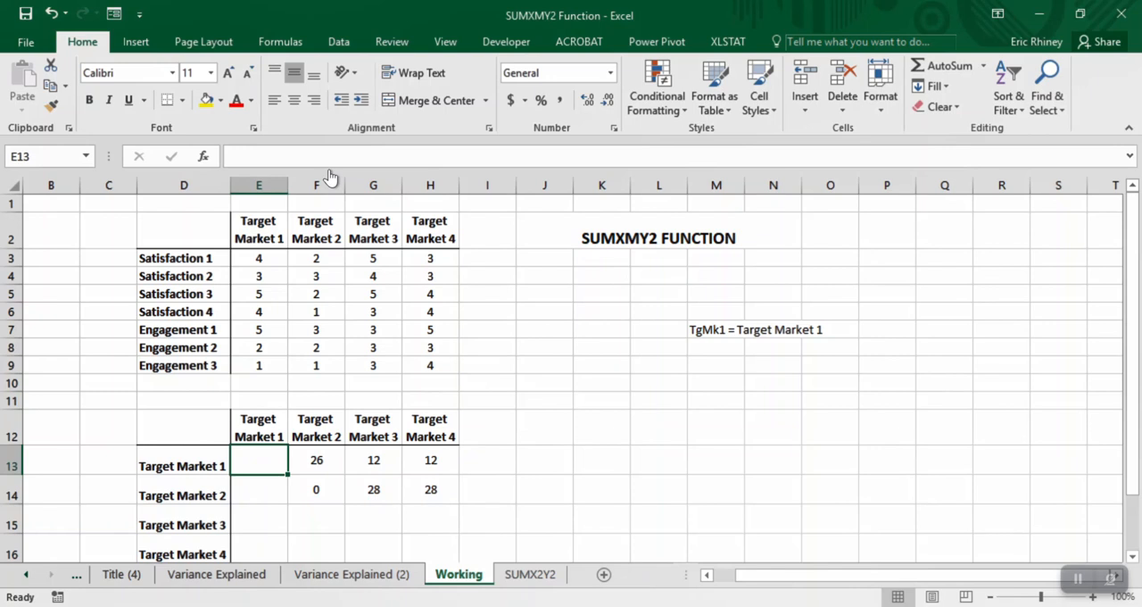
type("0")
key("Return")
key("Up")
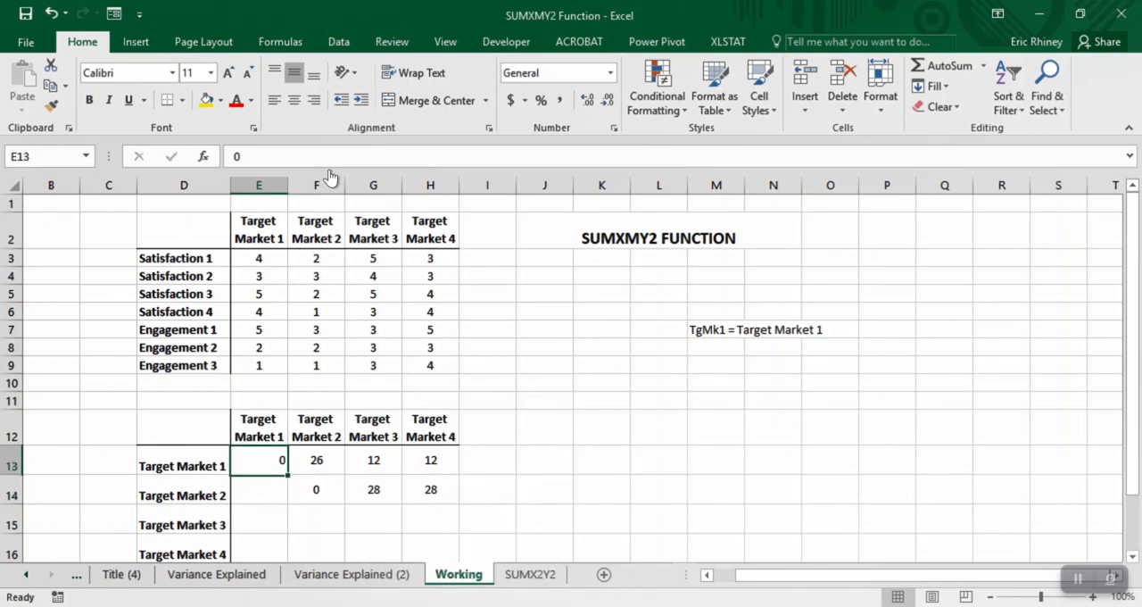
left_click(294, 100)
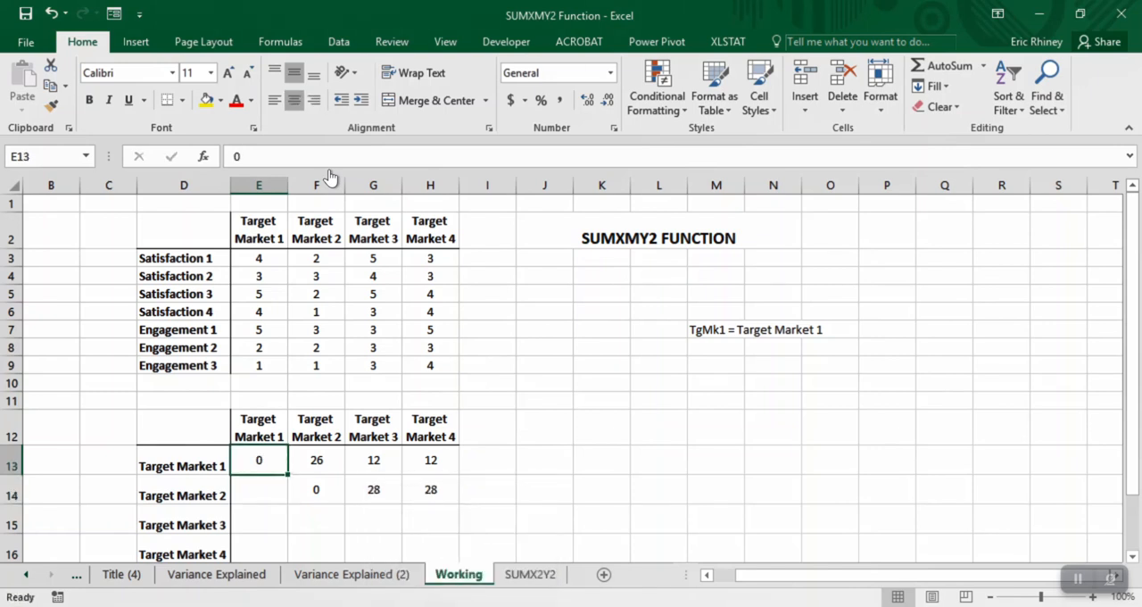
- Fill the Target Market 2 formulas in F14:H14 down through the Target Market 3 and Target Market 4 rows
scroll(329, 178, "down", 1)
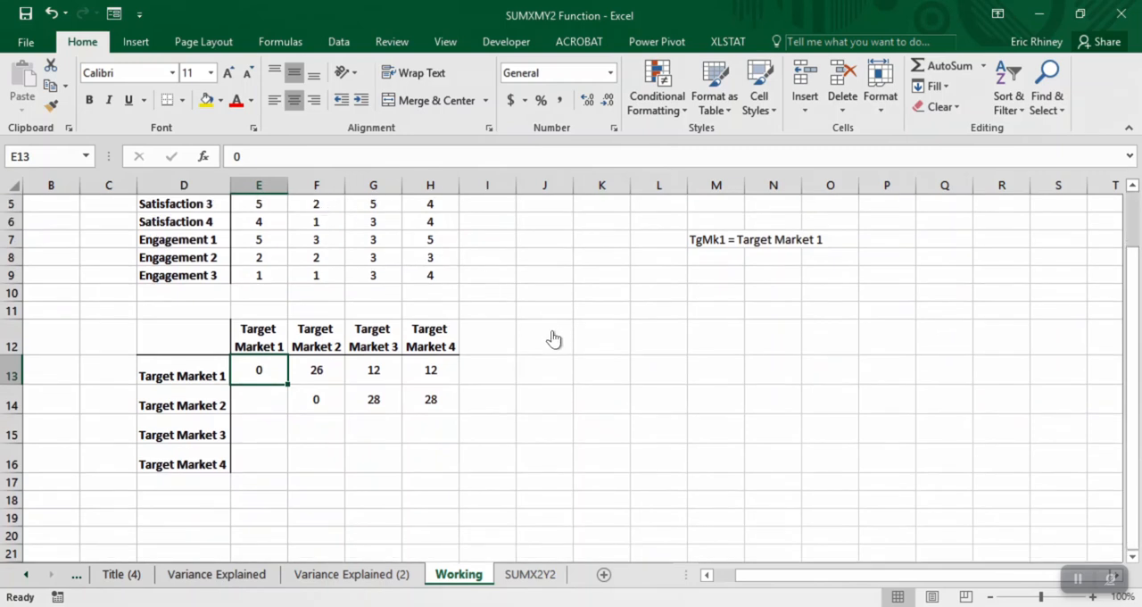
key("Down")
key("Right")
key("shift+Right")
key("shift+Right")
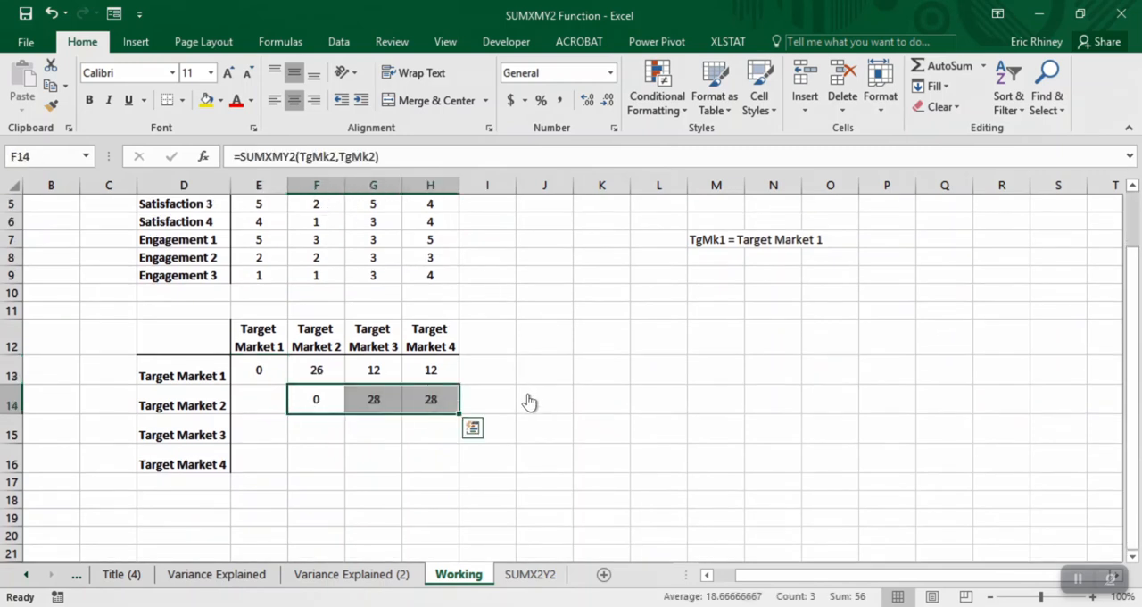
left_click_drag(460, 413, 460, 471)
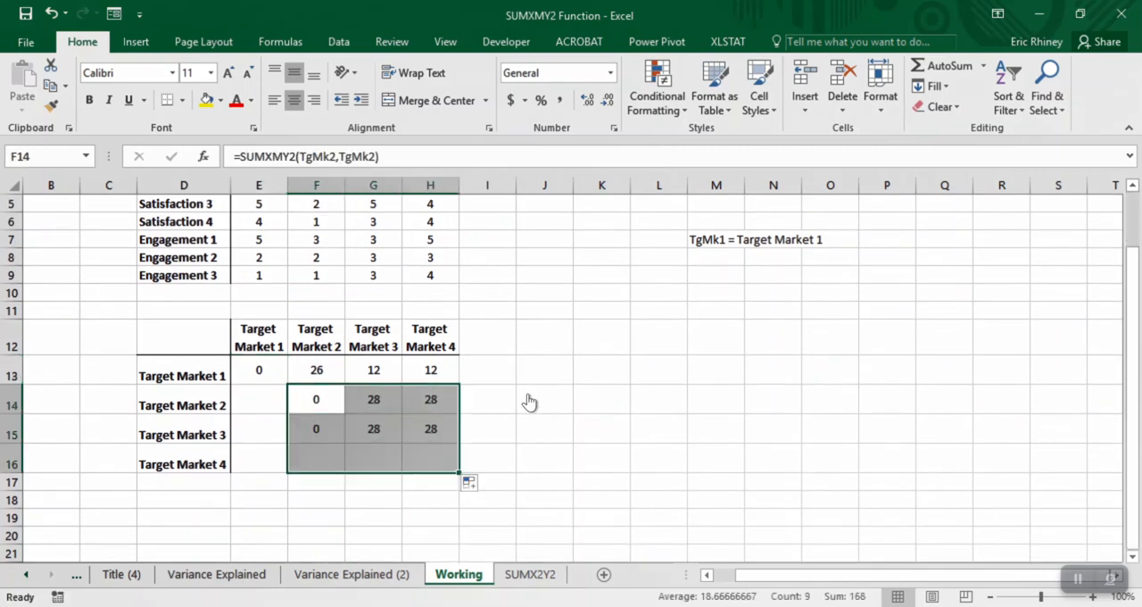
- Change the first argument of the F15 formula to TgMk3, comparing Target Market 3 with Target Market 2
key("Down")
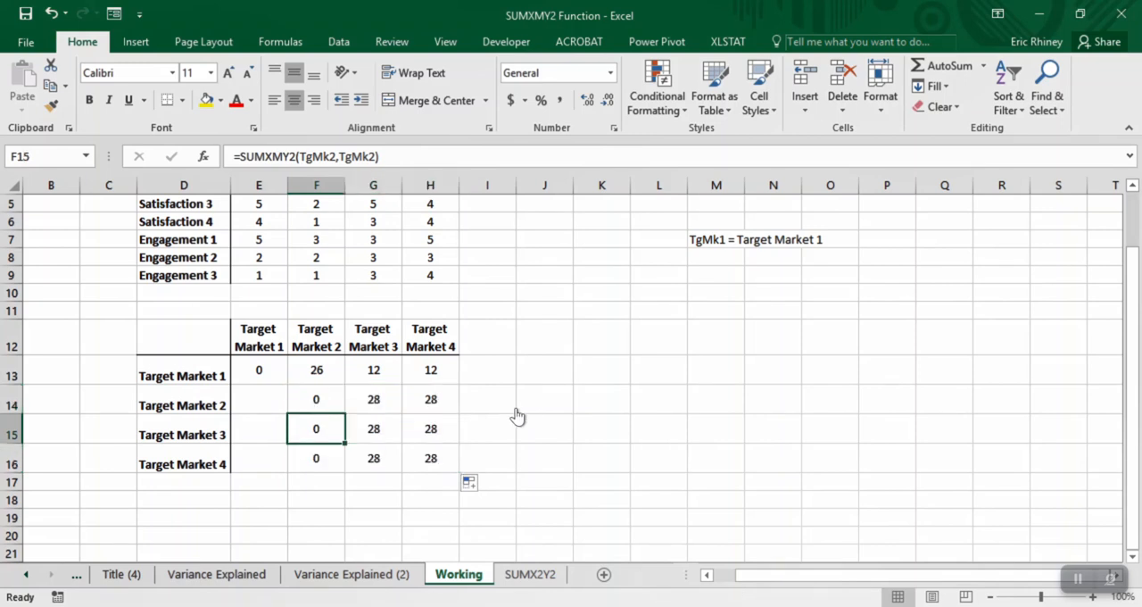
left_click_drag(336, 156, 329, 156)
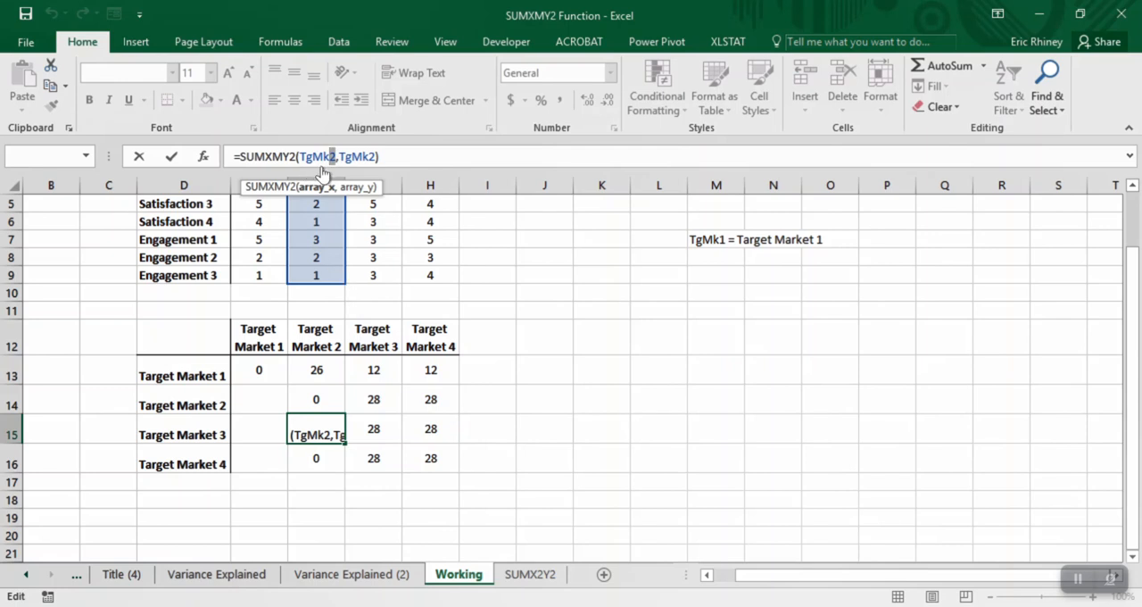
type("3")
key("ctrl+Return")
- Change the first argument of the G15 formula to TgMk3 so it compares Target Market 3 with itself
key("Right")
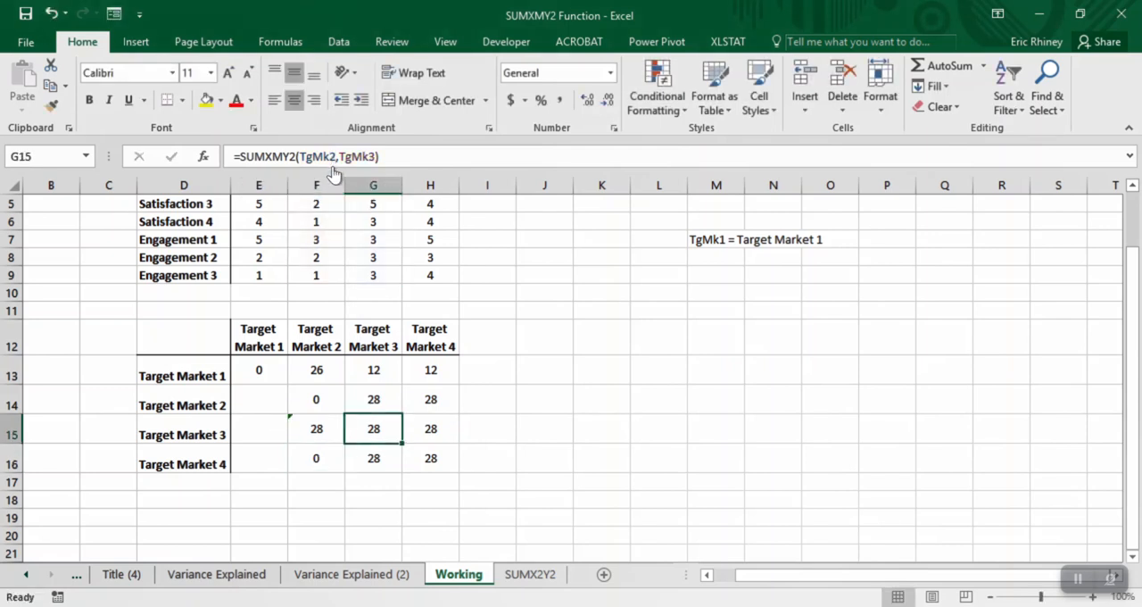
key("F2")
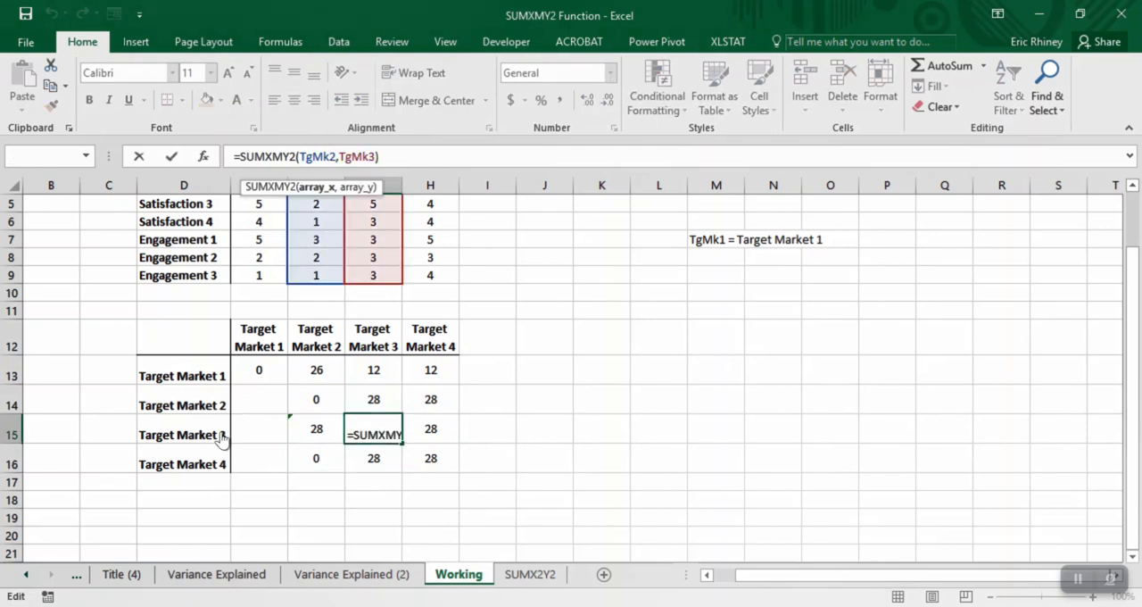
key("BackSpace")
type("3")
key("Return")
key("Up")
- Change the first argument of the H15 formula to TgMk3 and check its referenced ranges
key("Right")
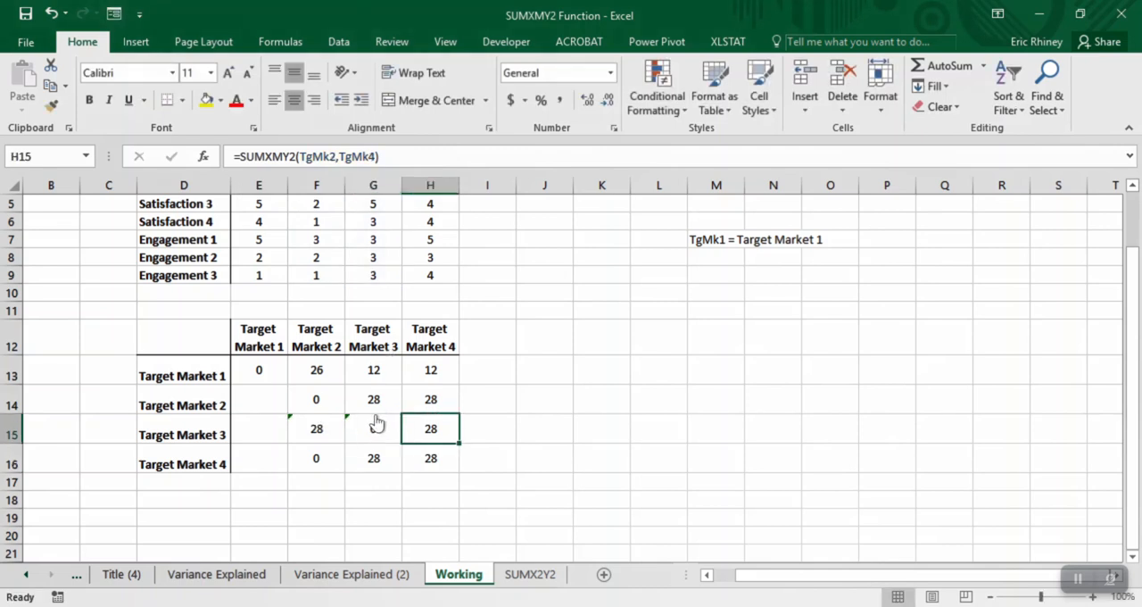
left_click(331, 156)
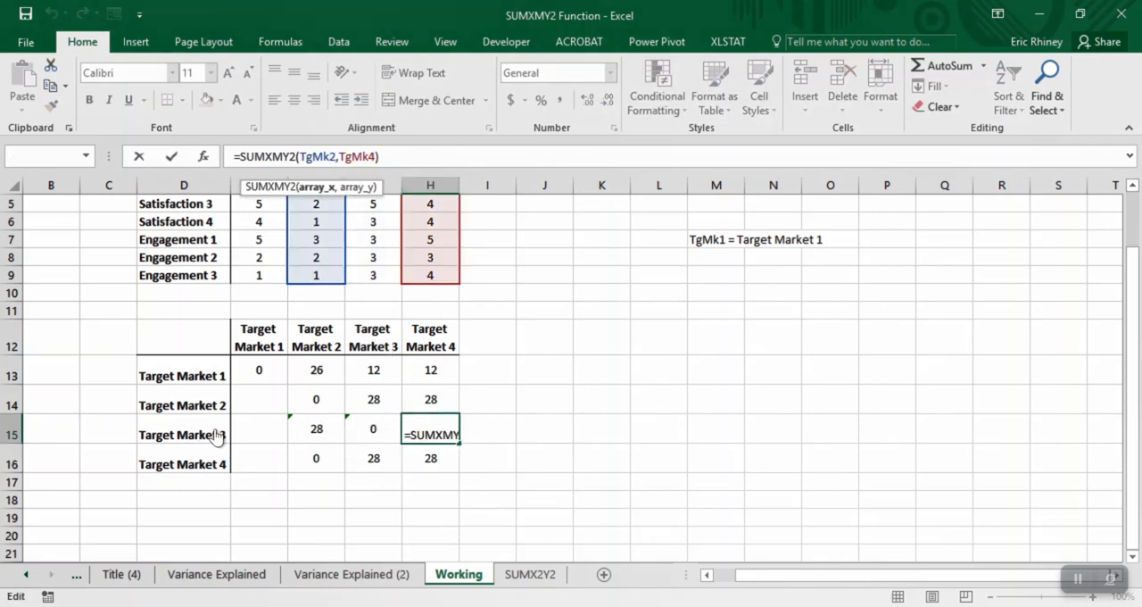
key("BackSpace")
type("3")
key("Return")
key("Up")
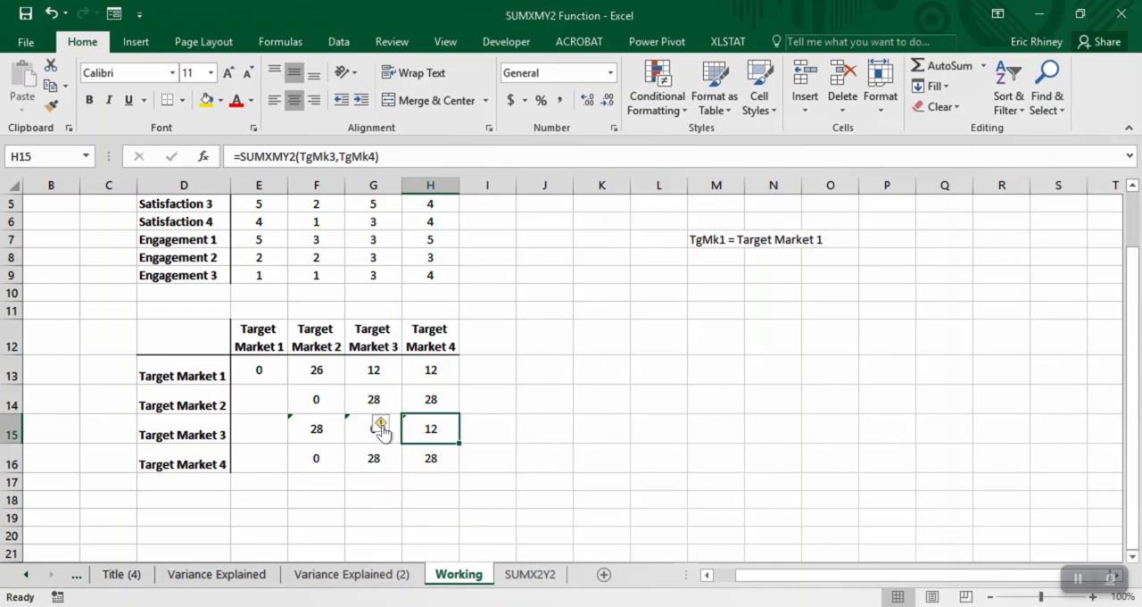
double_click(406, 437)
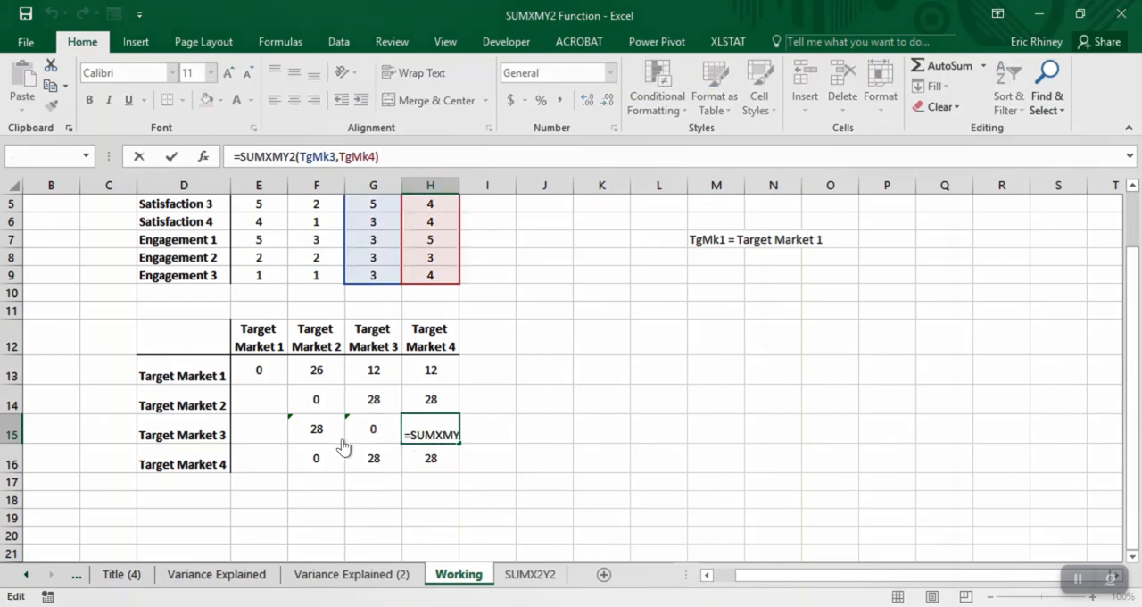
scroll(273, 381, "up", 1)
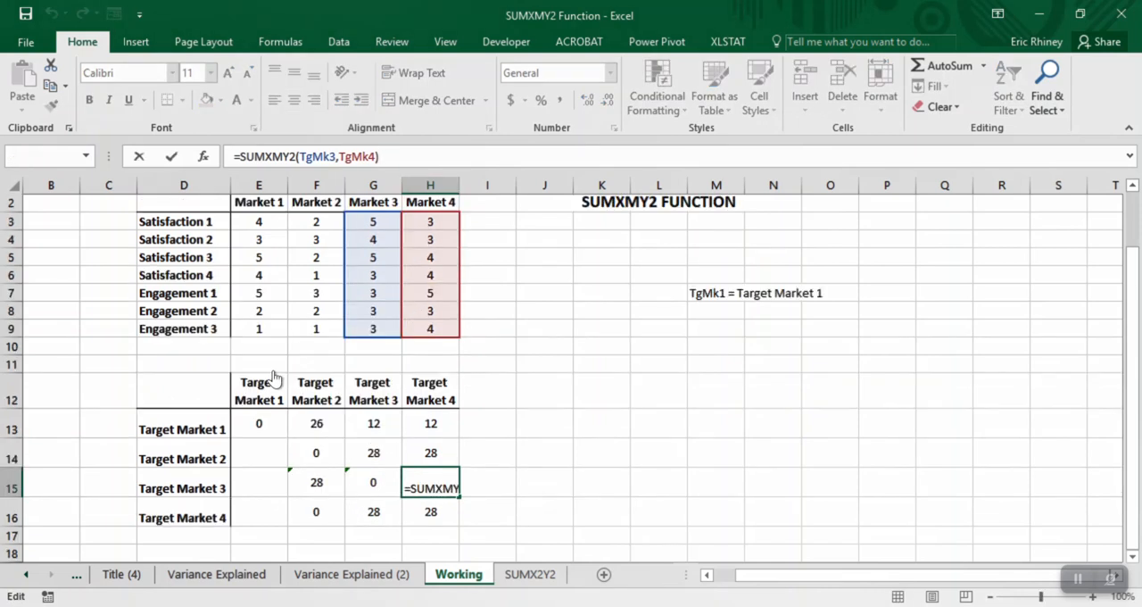
key("Return")
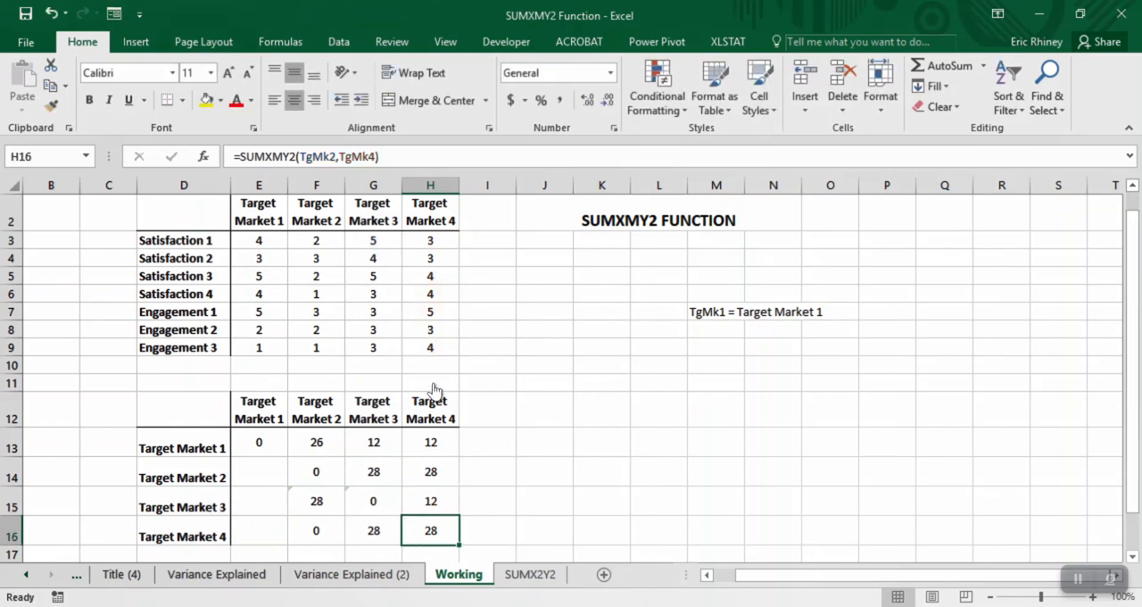
- Copy the F15 formula into the empty Target Market 1 column cells E14:E16
key("Left")
key("Left")
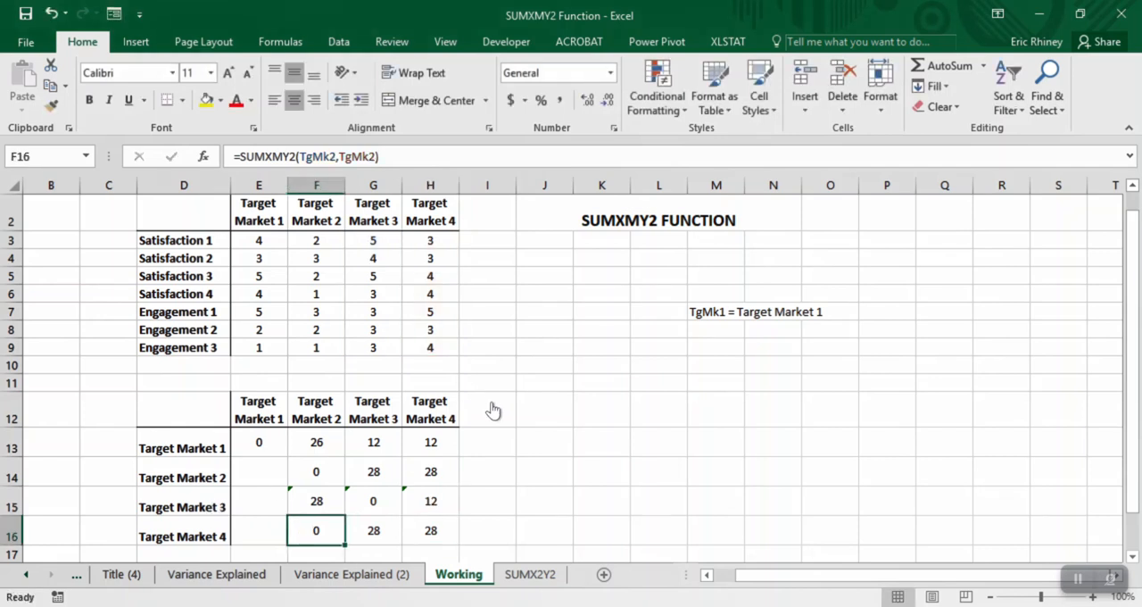
key("Up")
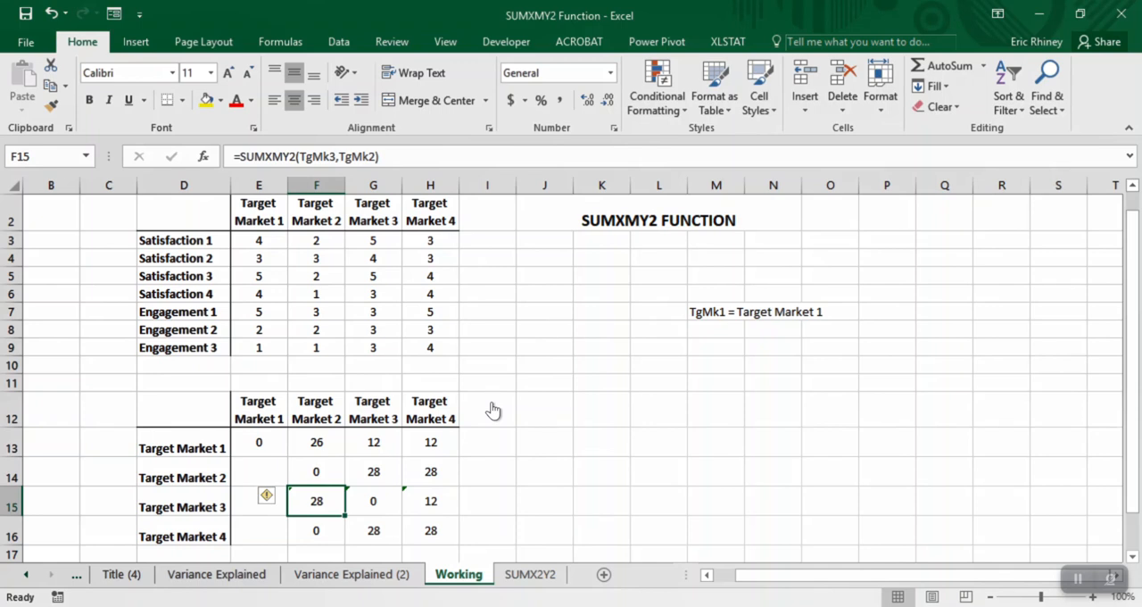
key("ctrl+c")
key("Left")
key("Up")
key("shift+Down")
key("shift+Down")
key("ctrl+v")
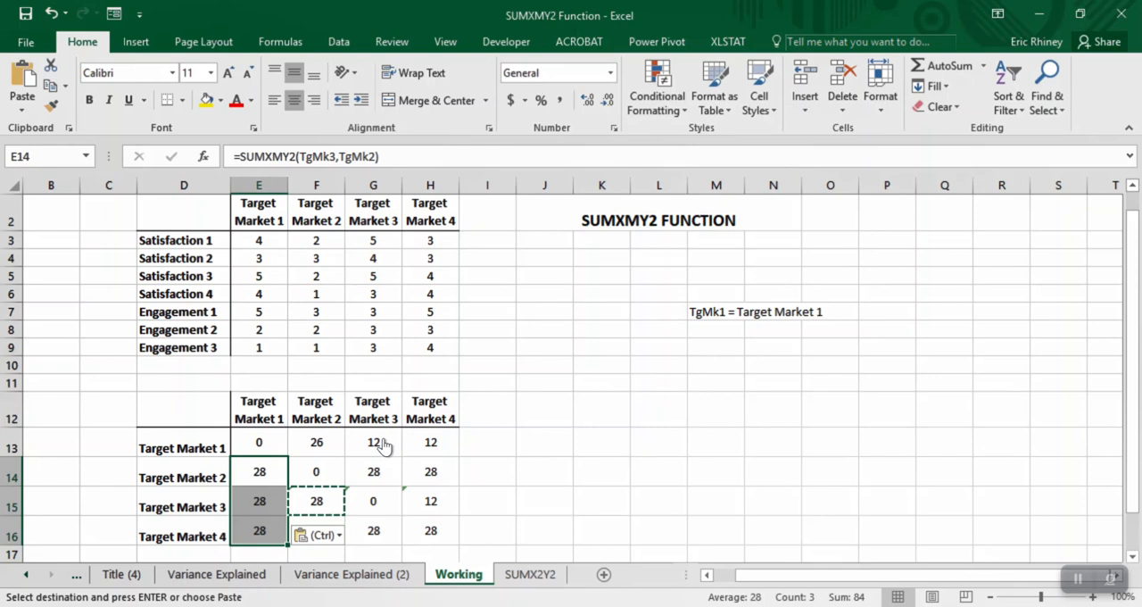
- Edit the E14 formula so its arguments are TgMk2 and TgMk1, comparing Target Market 2 with Target Market 1
left_click(278, 466)
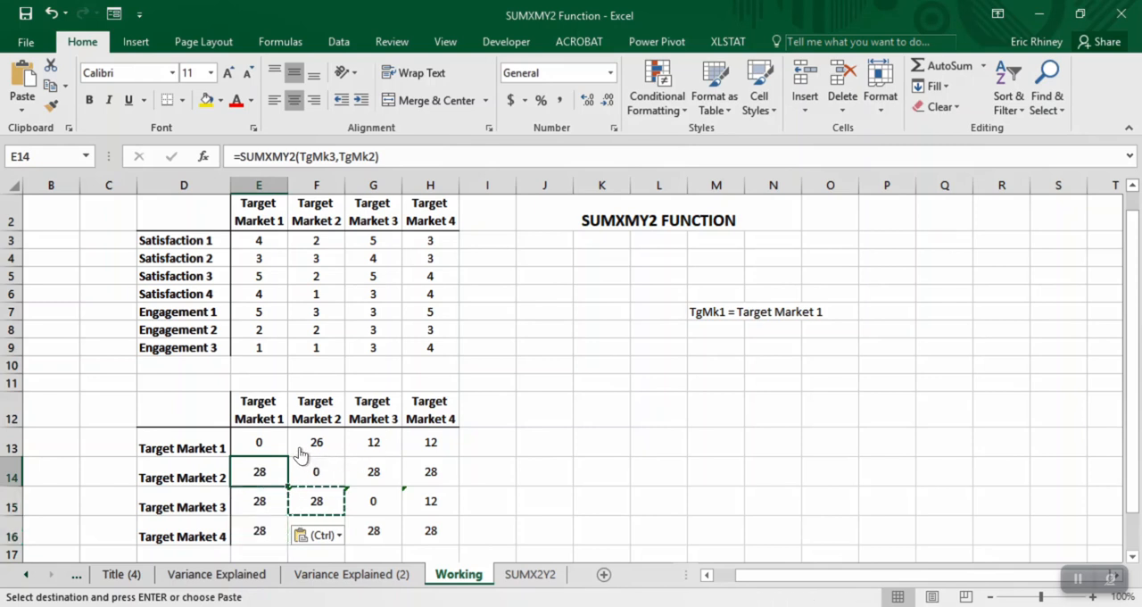
left_click(331, 157)
key("BackSpace")
type("2")
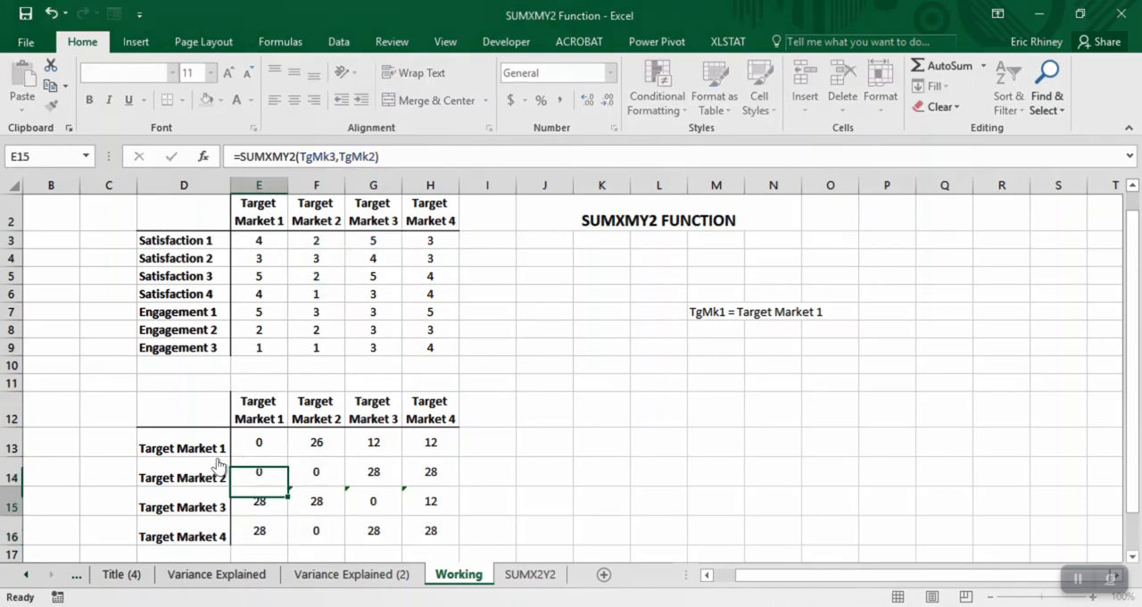
key("Return")
key("Up")
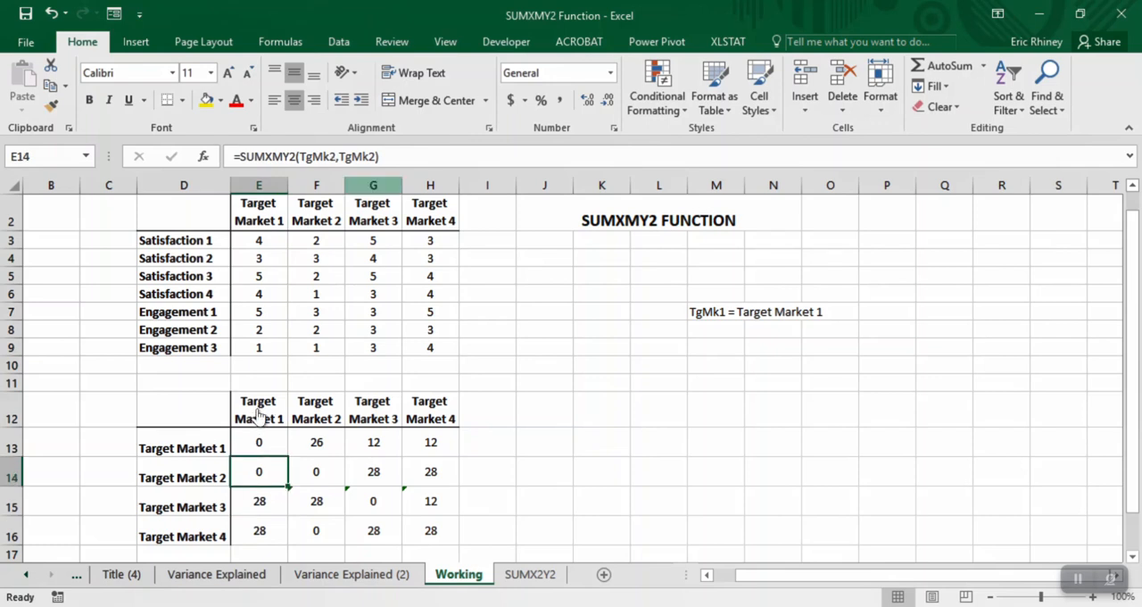
key("F2")
key("BackSpace")
key("BackSpace")
type("1")
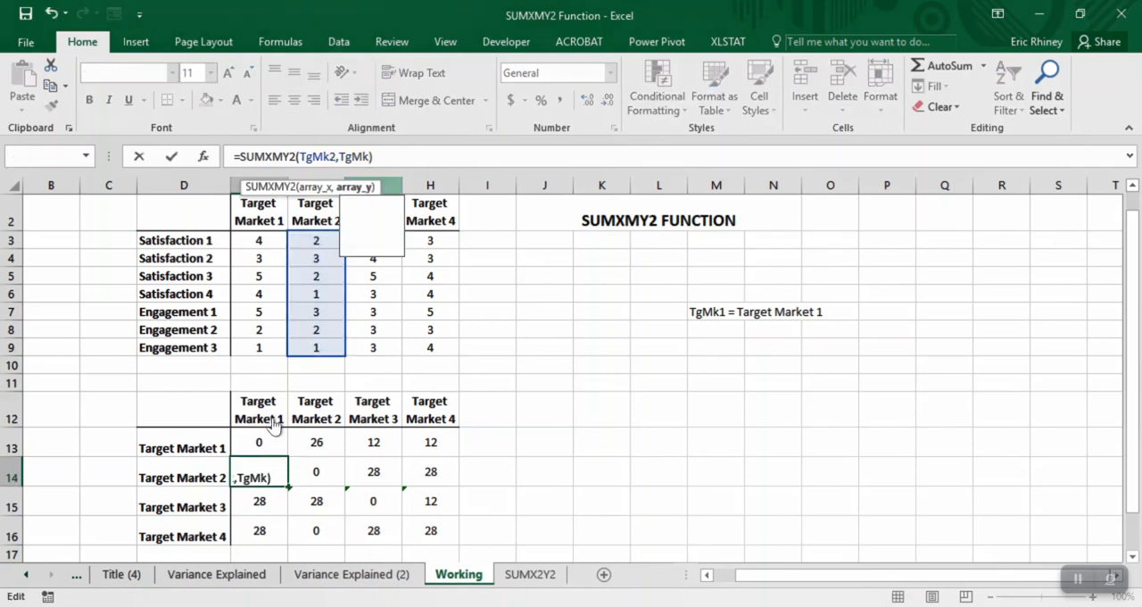
key("Return")
- Correct the second argument of the E15 formula for comparing Target Market 3 with Target Market 1
key("Down")
key("Up")
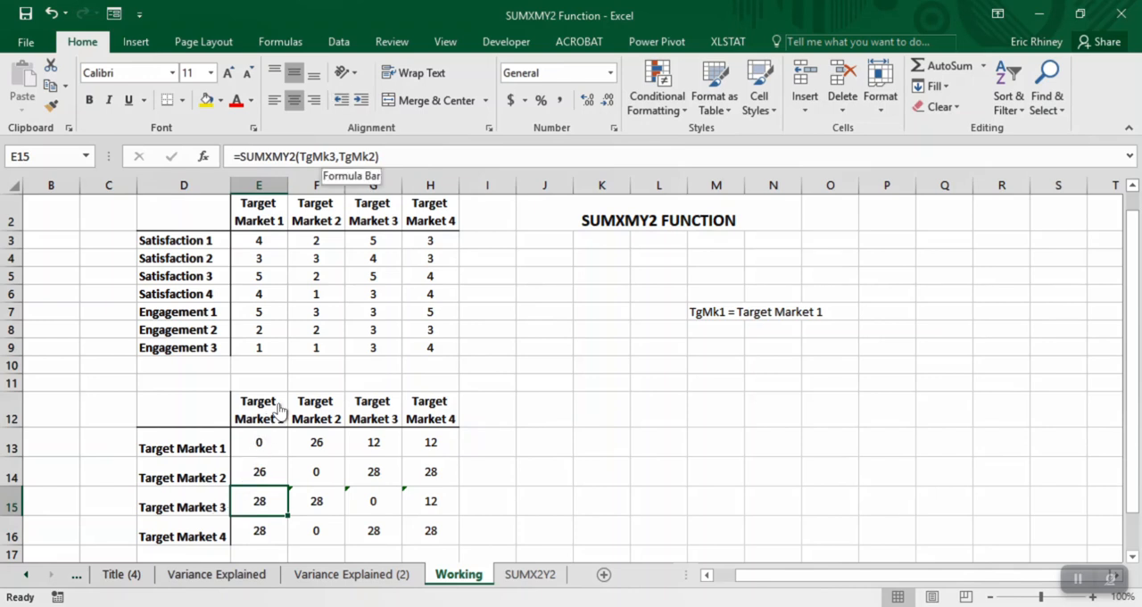
key("F2")
key("BackSpace")
key("BackSpace")
type("4")
key("Return")
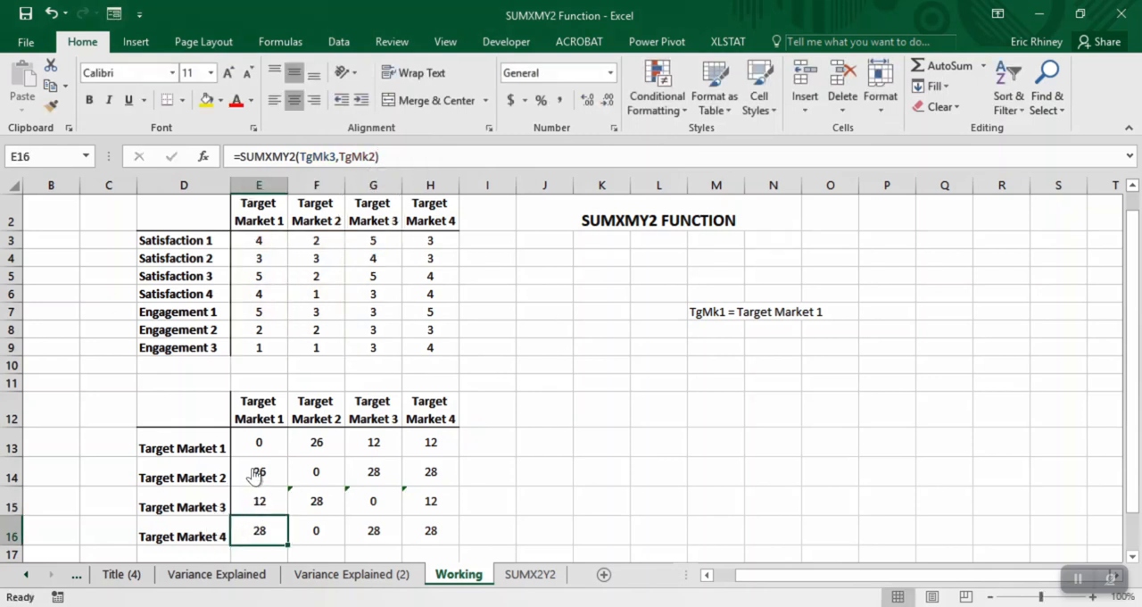
- Edit the E16 formula so its arguments are TgMk4 and TgMk1, comparing Target Market 4 with Target Market 1
key("F2")
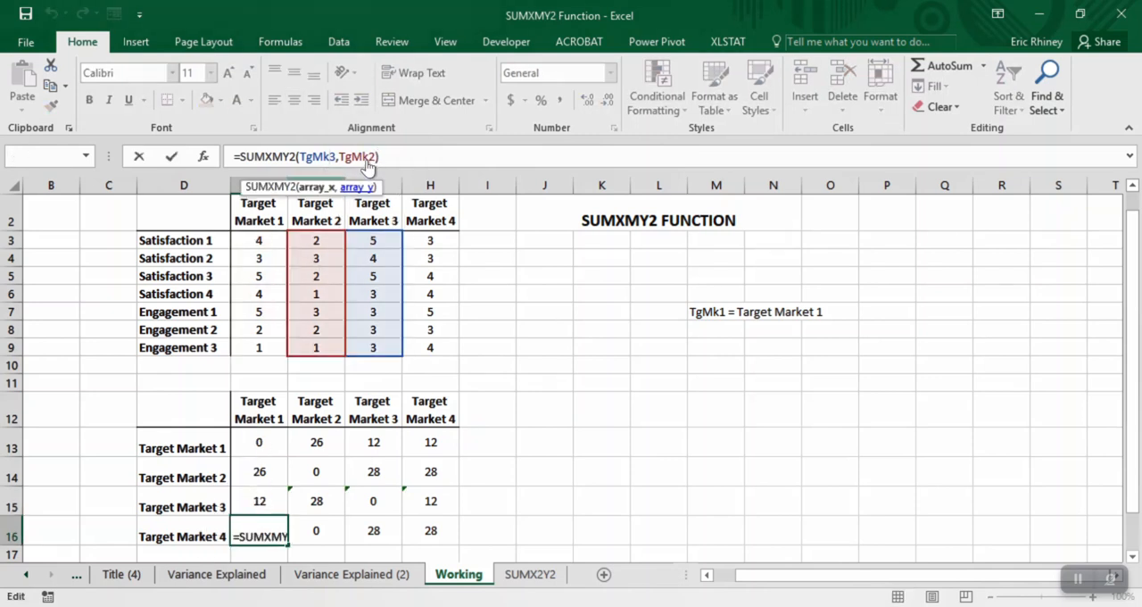
key("BackSpace")
type("4")
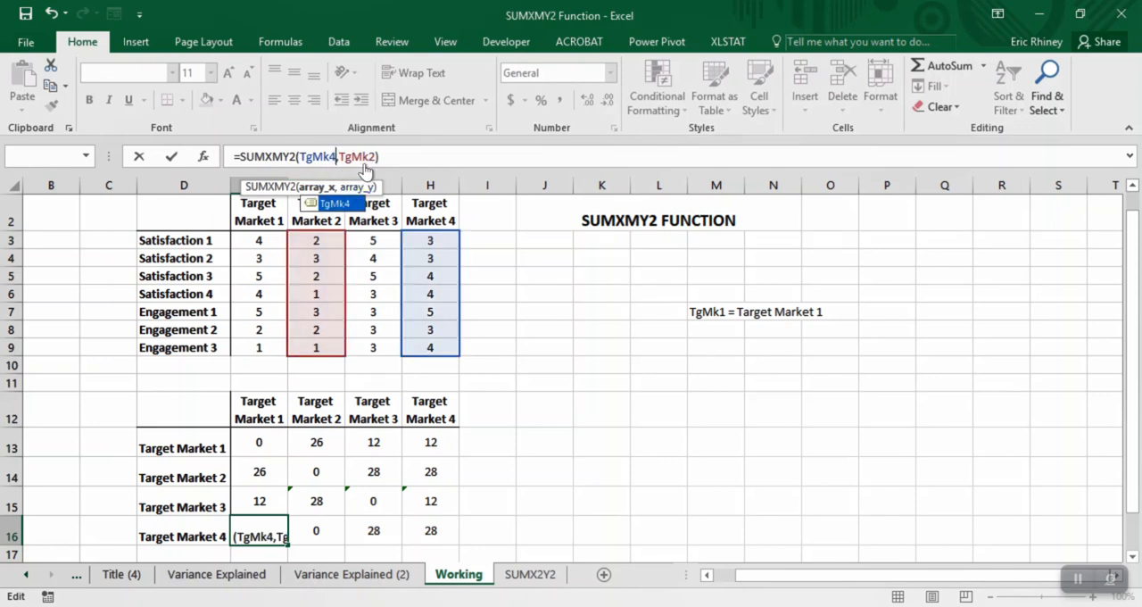
left_click(373, 166)
key("BackSpace")
type("1")
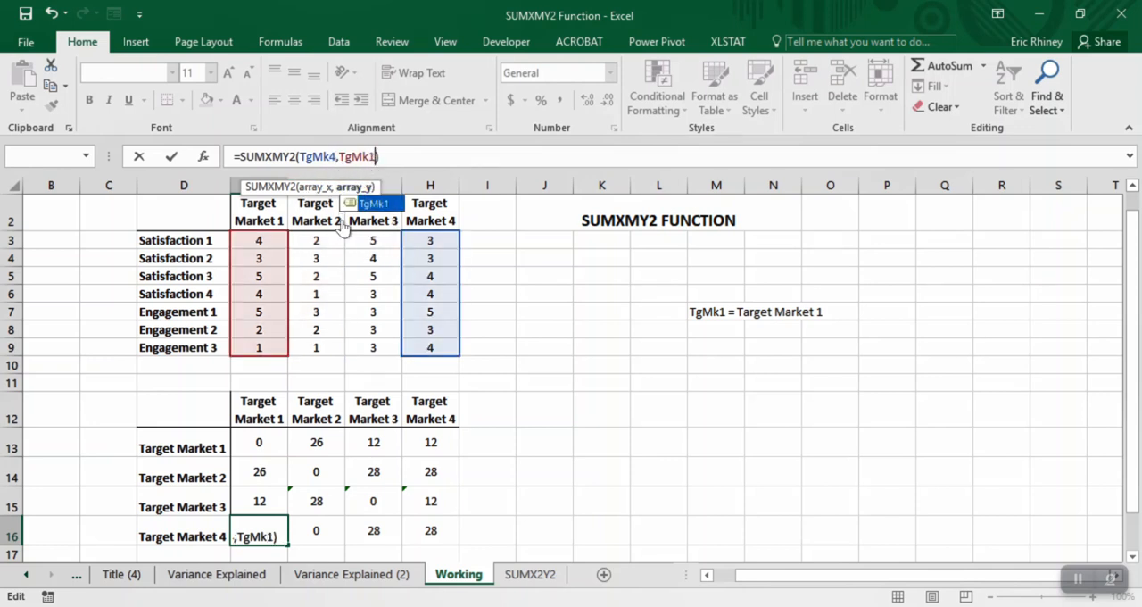
key("Return")
- Edit the F16 formula so its arguments are TgMk4 and TgMk2, comparing Target Market 4 with Target Market 2
key("Up")
key("Right")
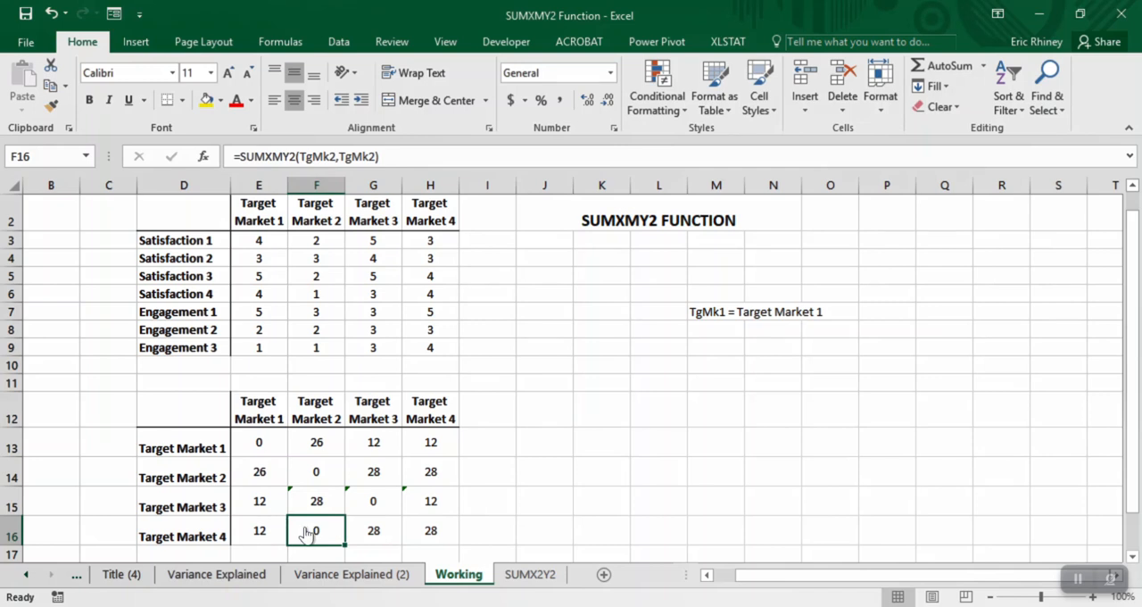
key("Up")
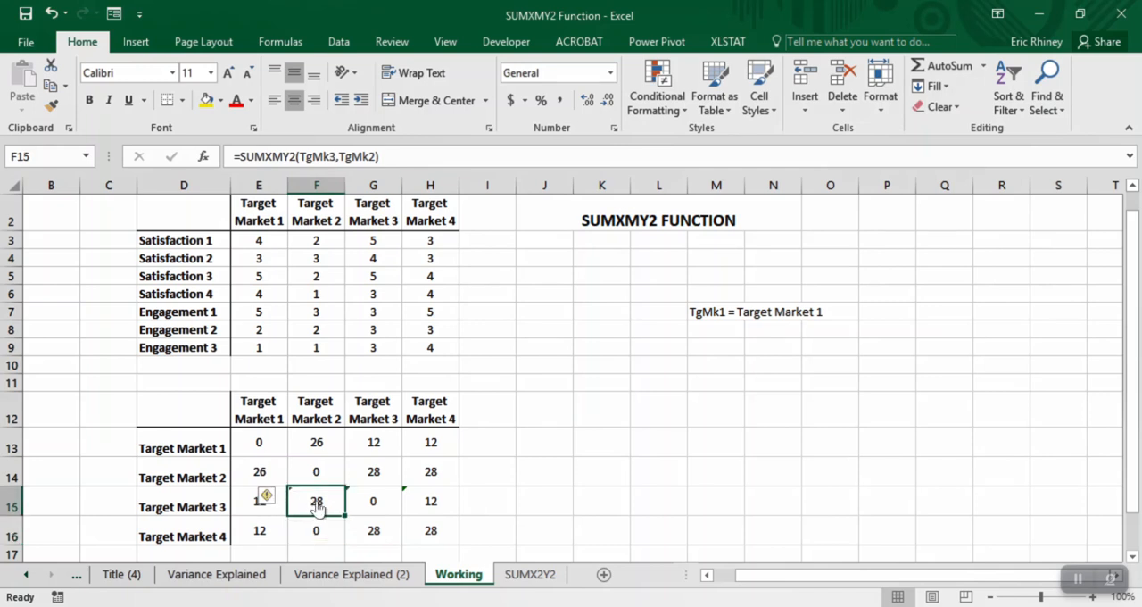
left_click(312, 524)
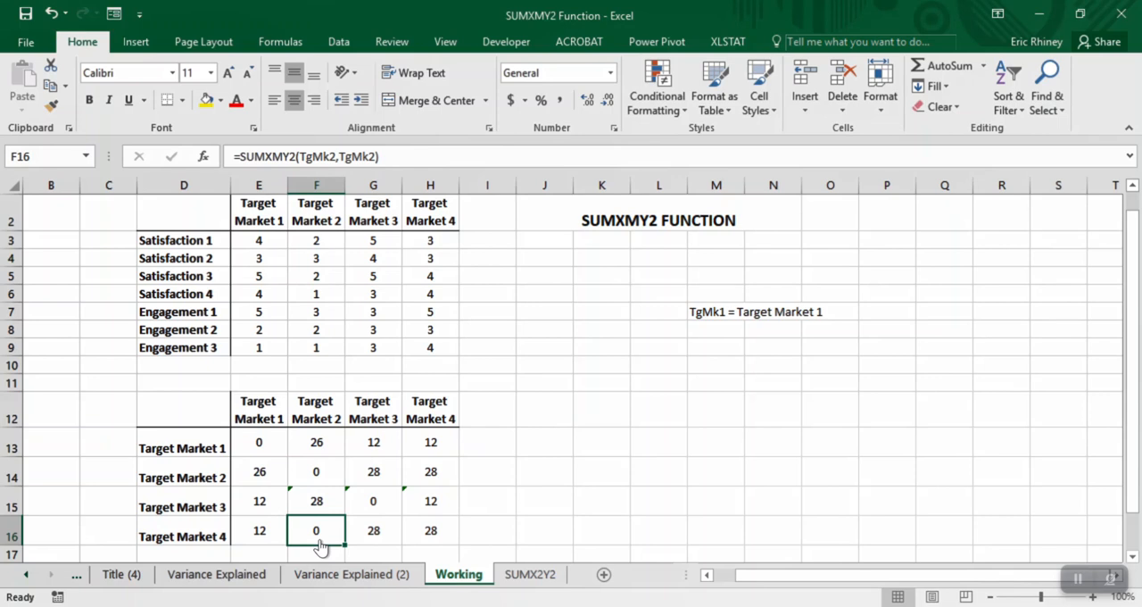
left_click(337, 157)
key("BackSpace")
type("4")
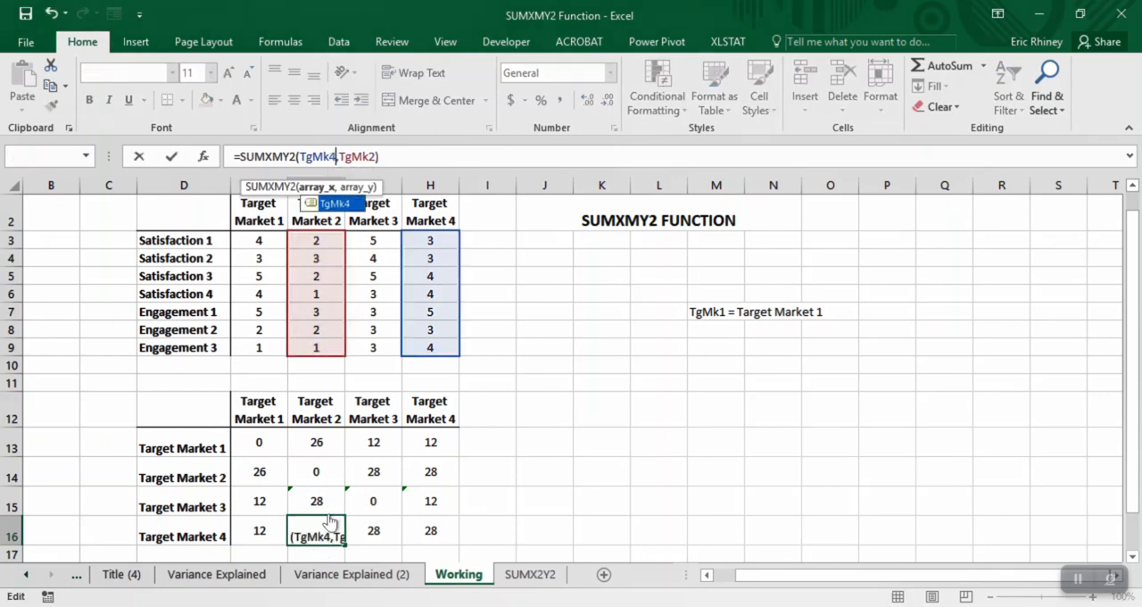
key("Return")
key("Up")
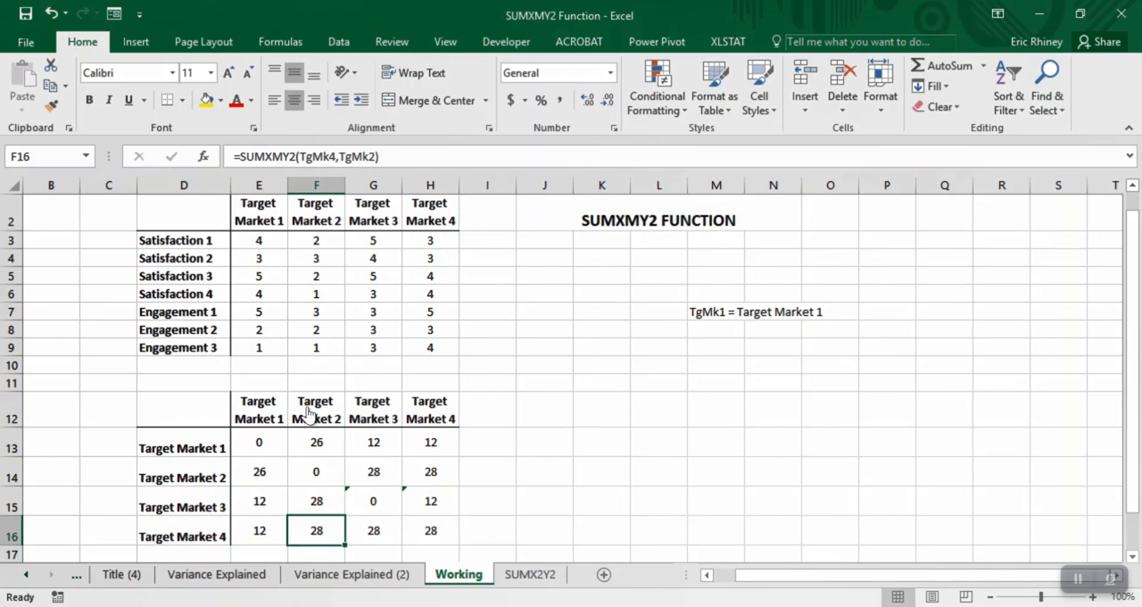
- Correct the first argument of the G16 formula for comparing Target Market 4 with Target Market 3
key("Right")
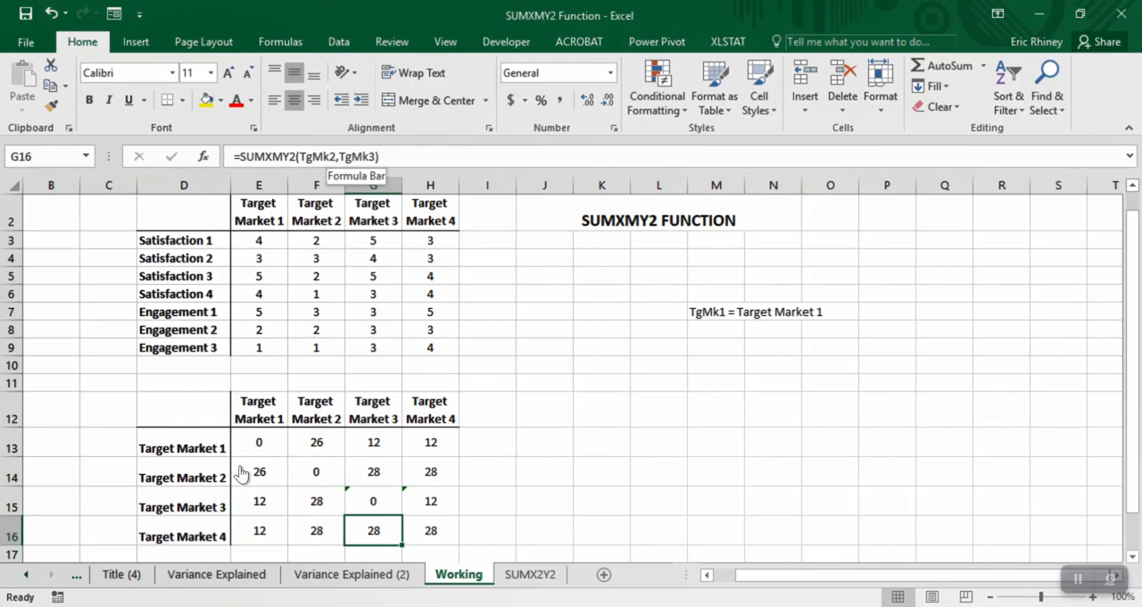
left_click(334, 157)
key("BackSpace")
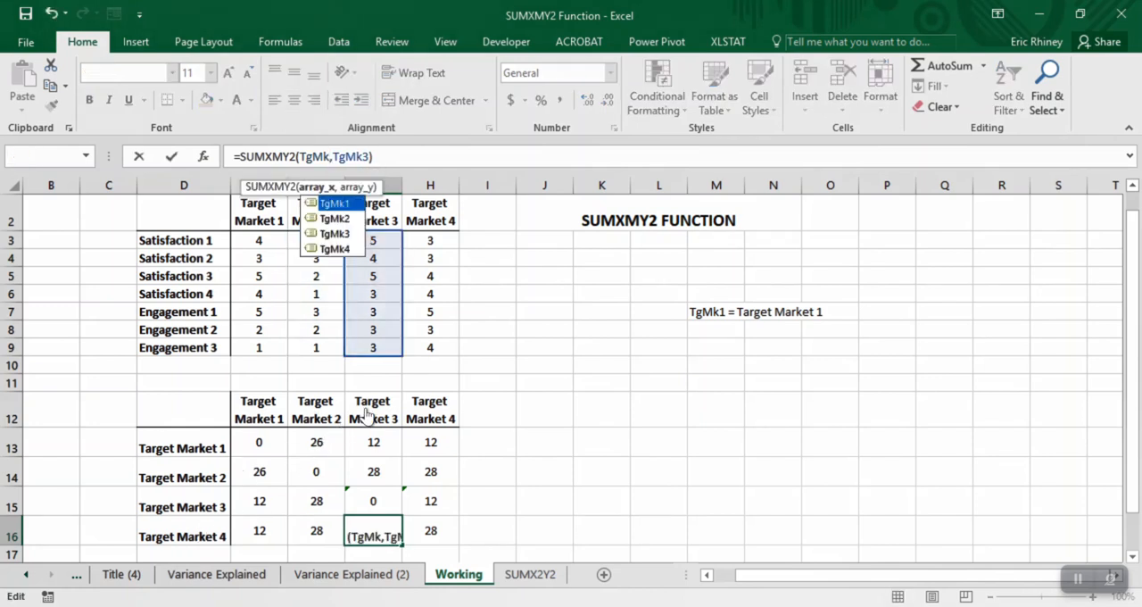
type("1")
key("Return")
key("Up")
- Edit the H16 formula so both arguments are TgMk4, comparing Target Market 4 with itself
key("Right")
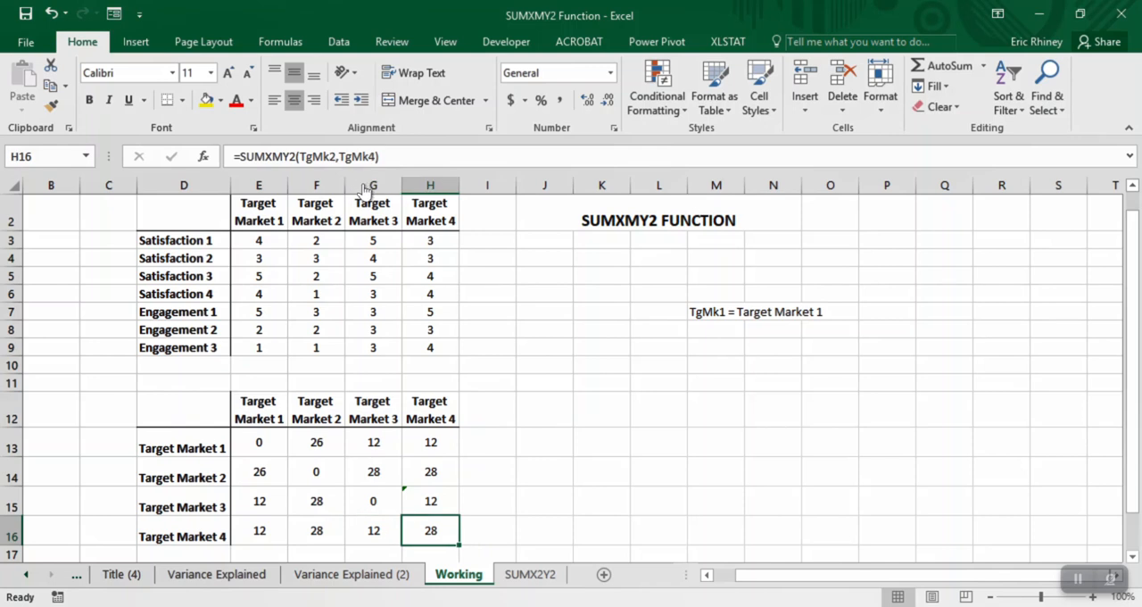
left_click(333, 157)
key("BackSpace")
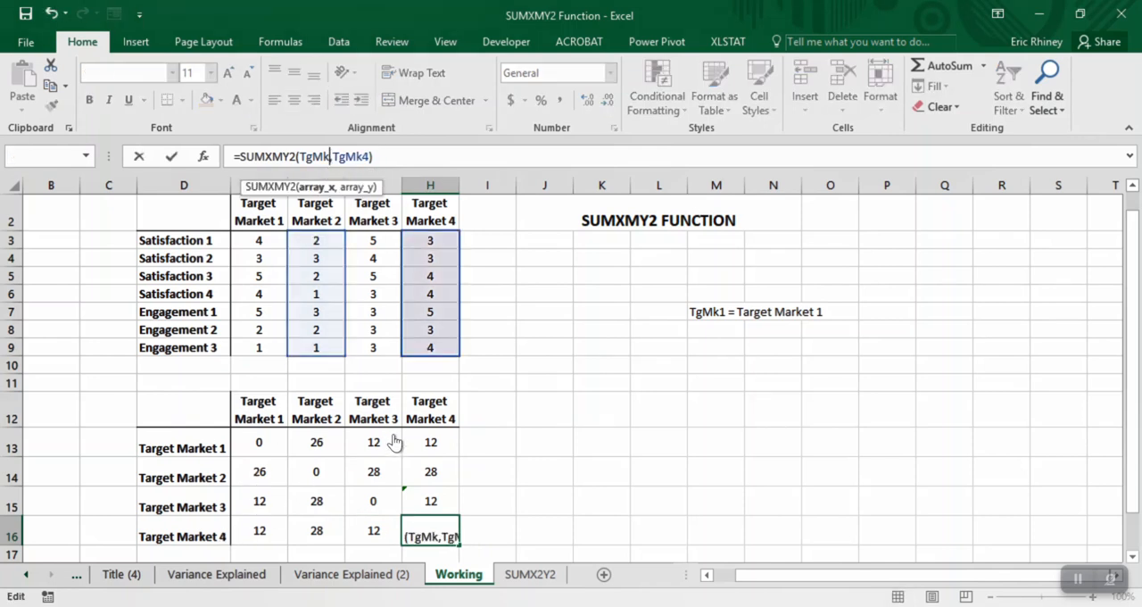
type("4")
key("Return")
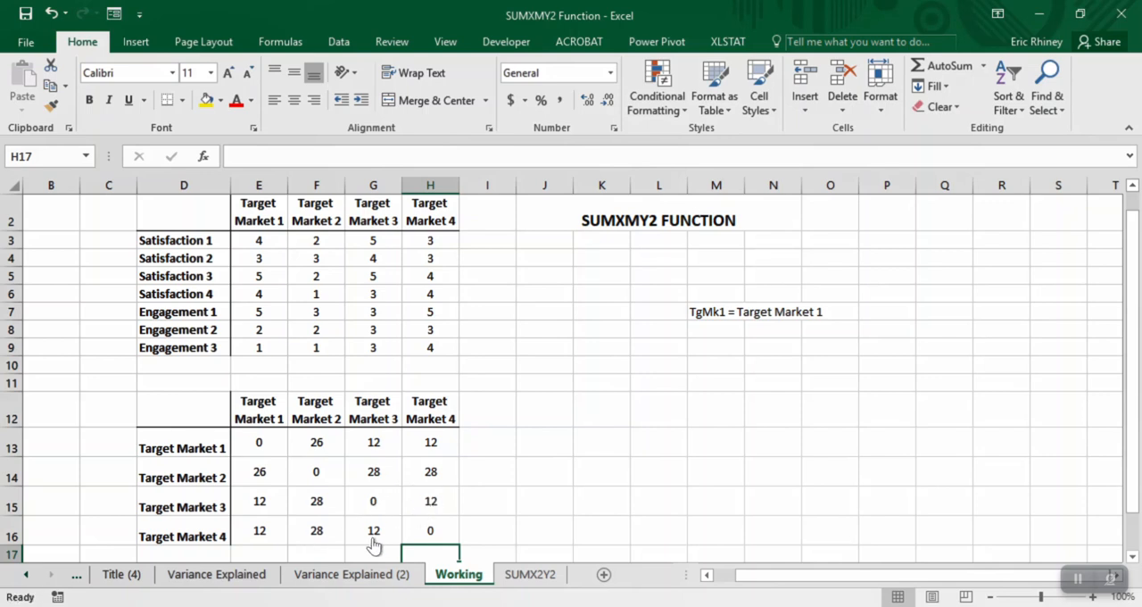
- Set Target Market 2's Satisfaction 1 and Satisfaction 3 scores to 4 in the data table
scroll(373, 545, "down", 1)
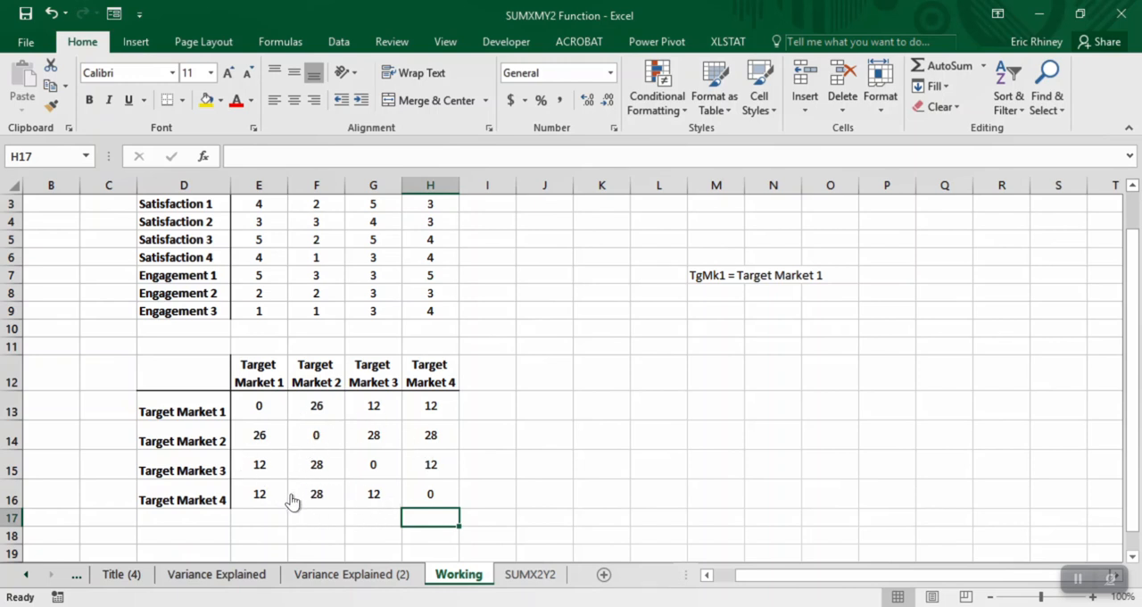
scroll(309, 519, "up", 1)
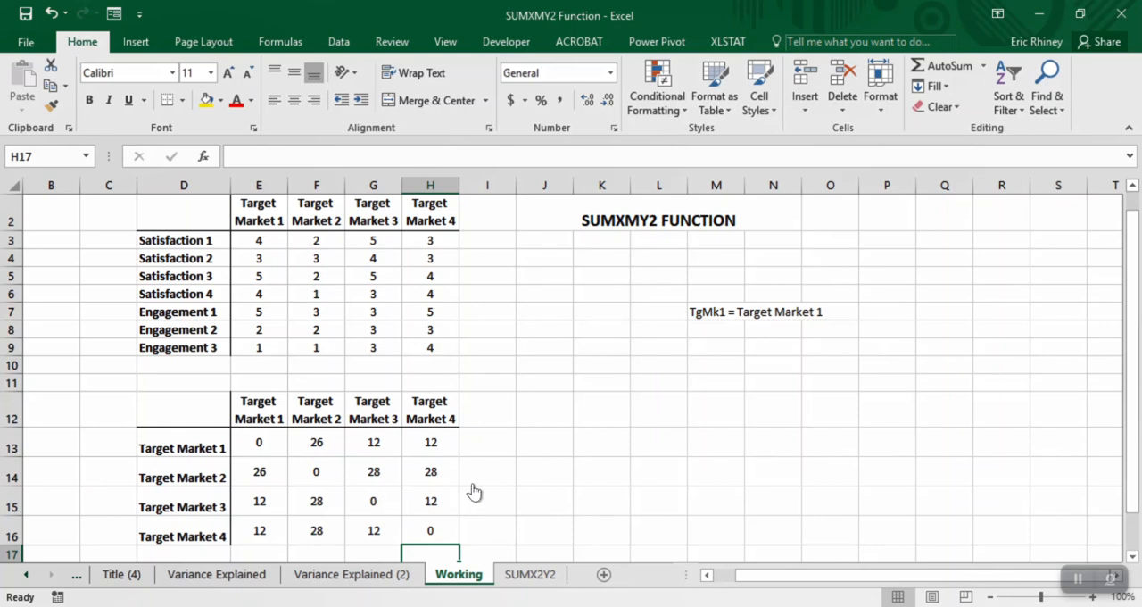
key("ctrl+Home")
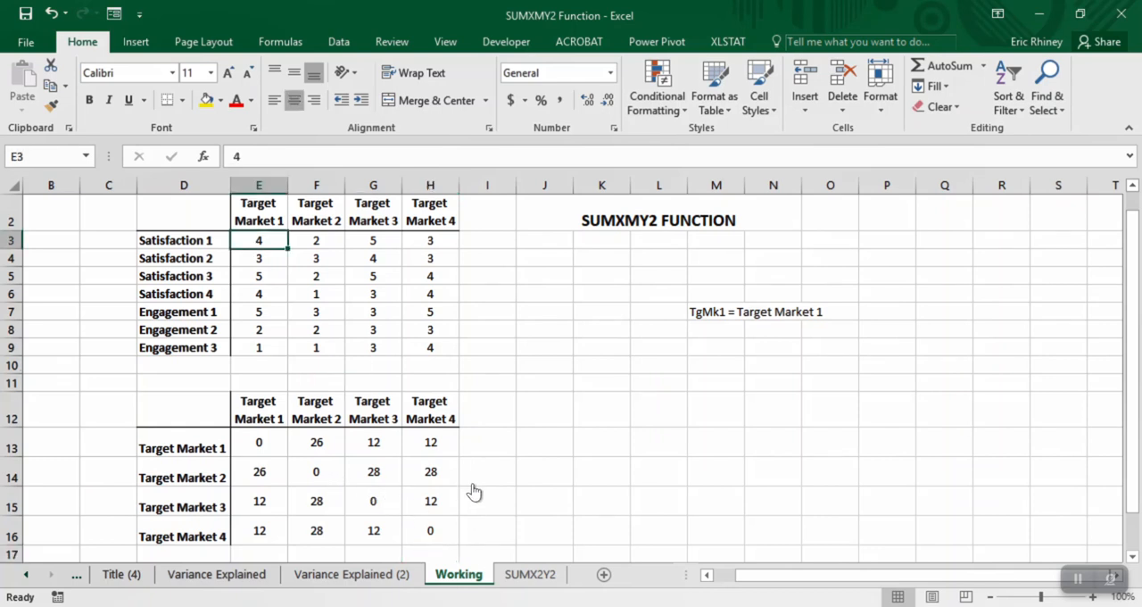
key("Right")
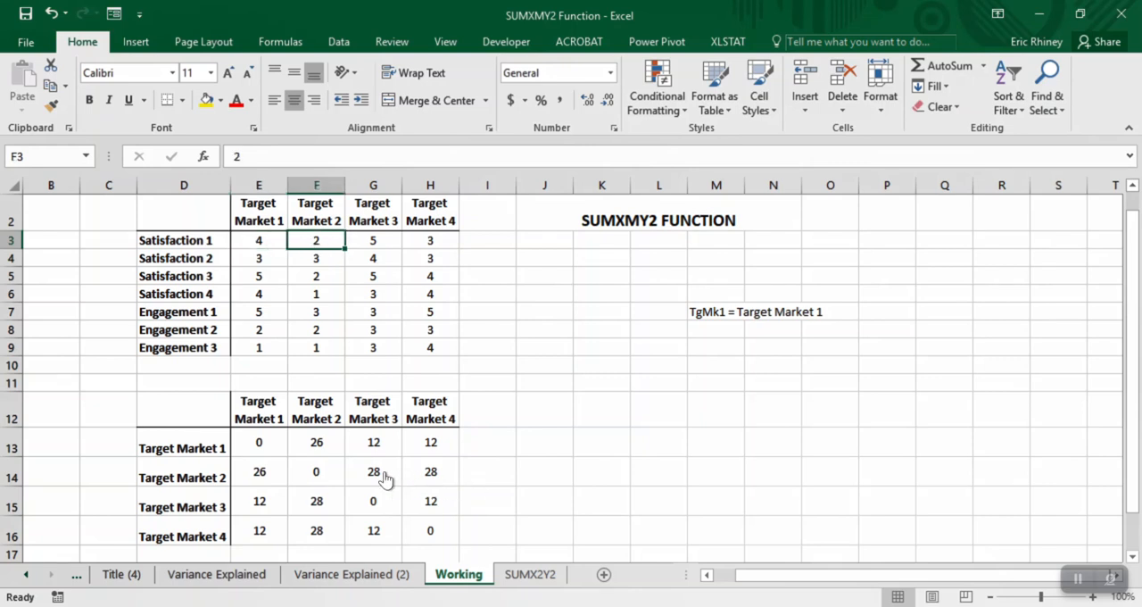
type("4")
key("Return")
key("Down")
type("4")
key("ctrl+Return")
key("Down")
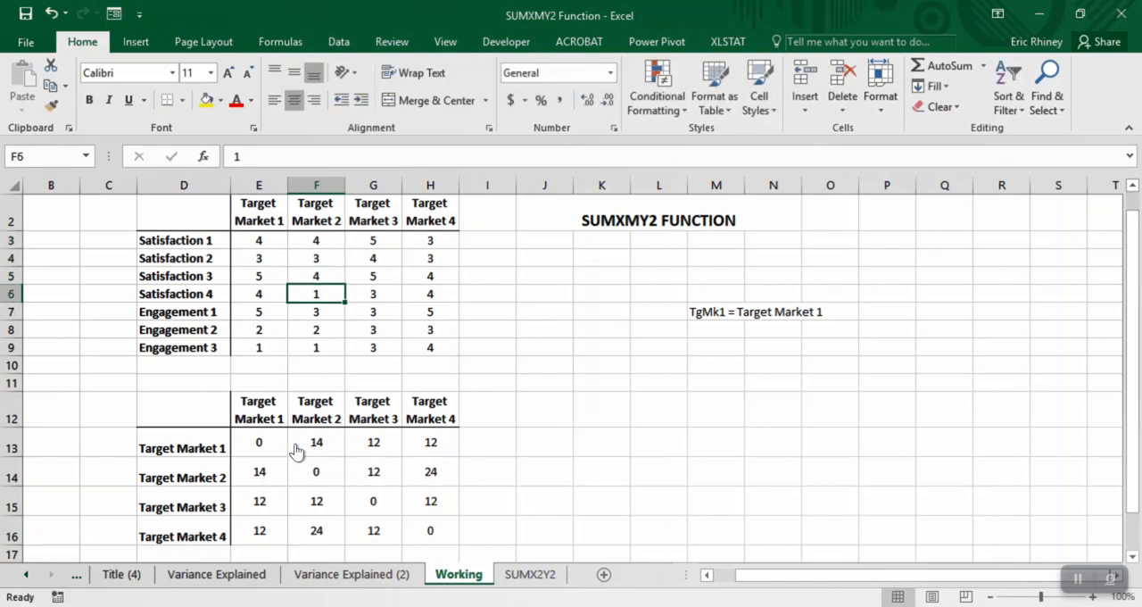
- Set Target Market 2's Satisfaction 4 score to 3 and its Engagement 1 score to 5
type("3")
key("Return")
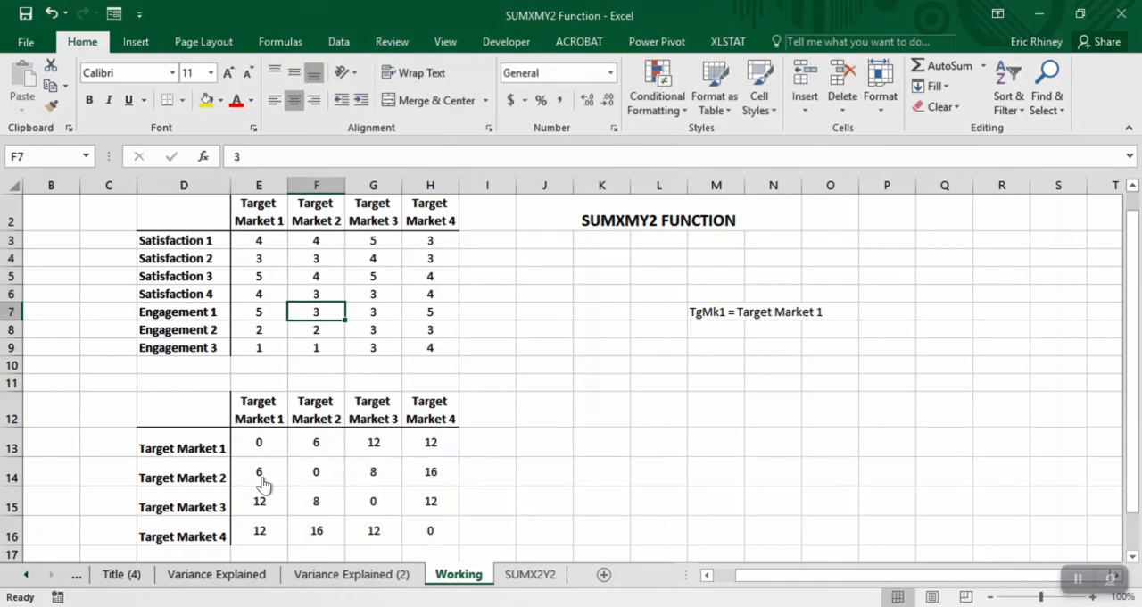
type("5")
key("Return")
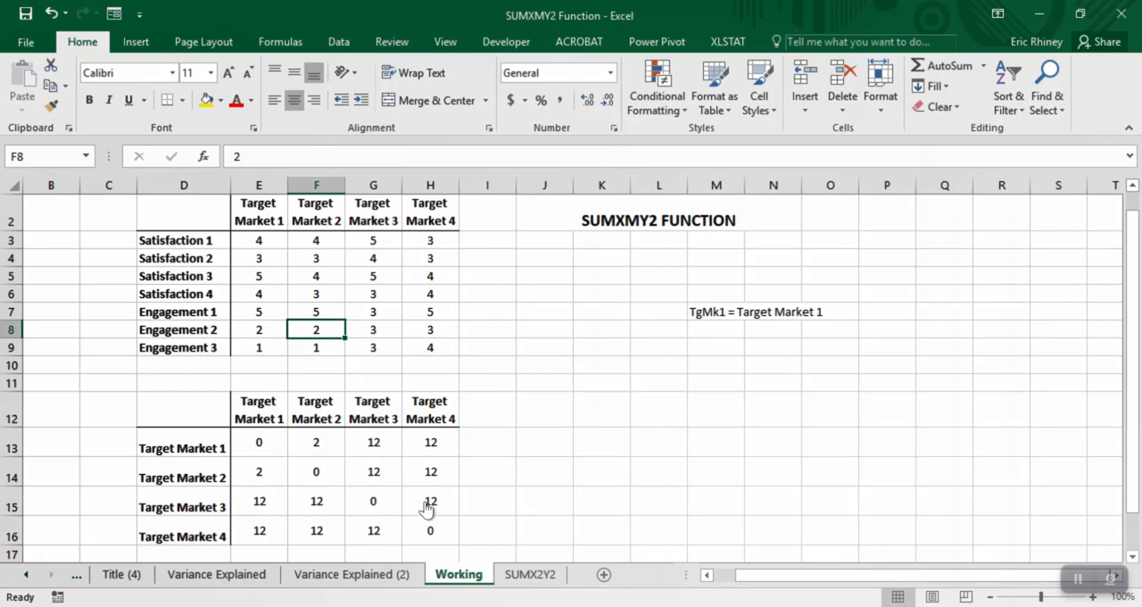
scroll(426, 507, "down", 1)
scroll(427, 506, "up", 1)
key("ctrl+Page_Down")
left_click_drag(204, 240, 217, 347)
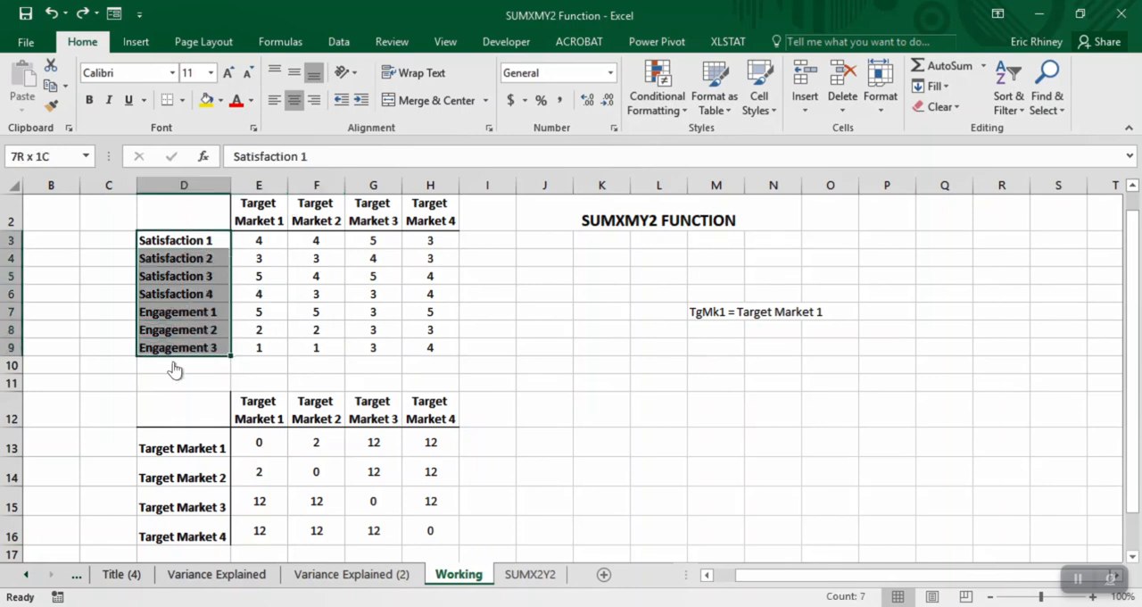
- Copy the score table D2:H9, including its headers and row labels, and paste it starting at K12
key("Up")
key("shift+Right")
key("shift+Right")
key("shift+Down")
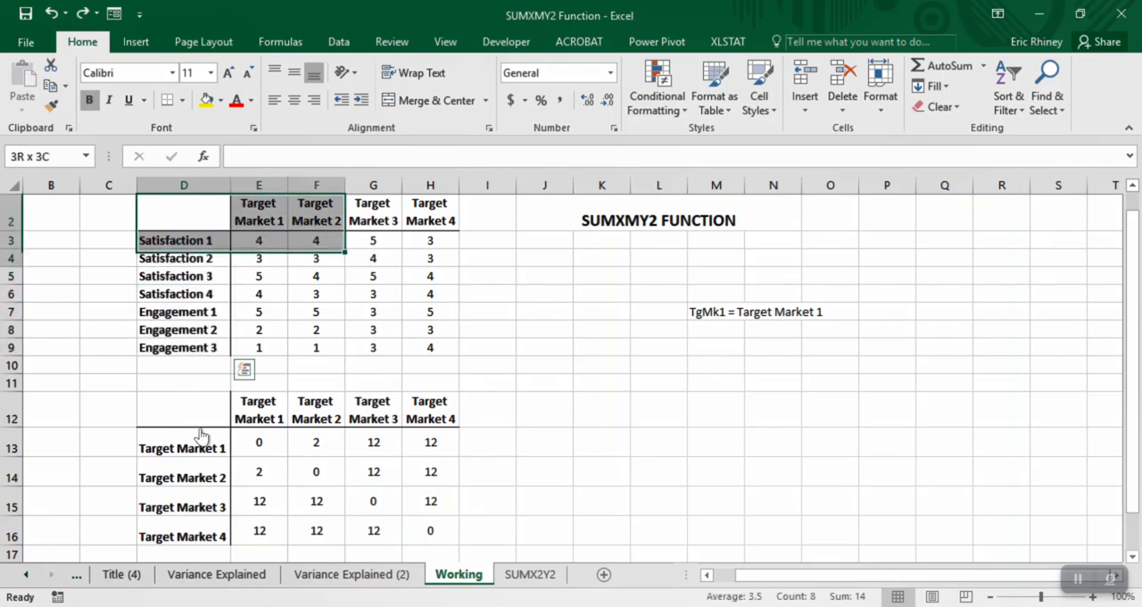
key("shift+Down")
key("shift+Down")
key("shift+Down")
key("shift+Right")
key("shift+Down")
key("shift+Down")
key("shift+Down")
key("shift+Right")
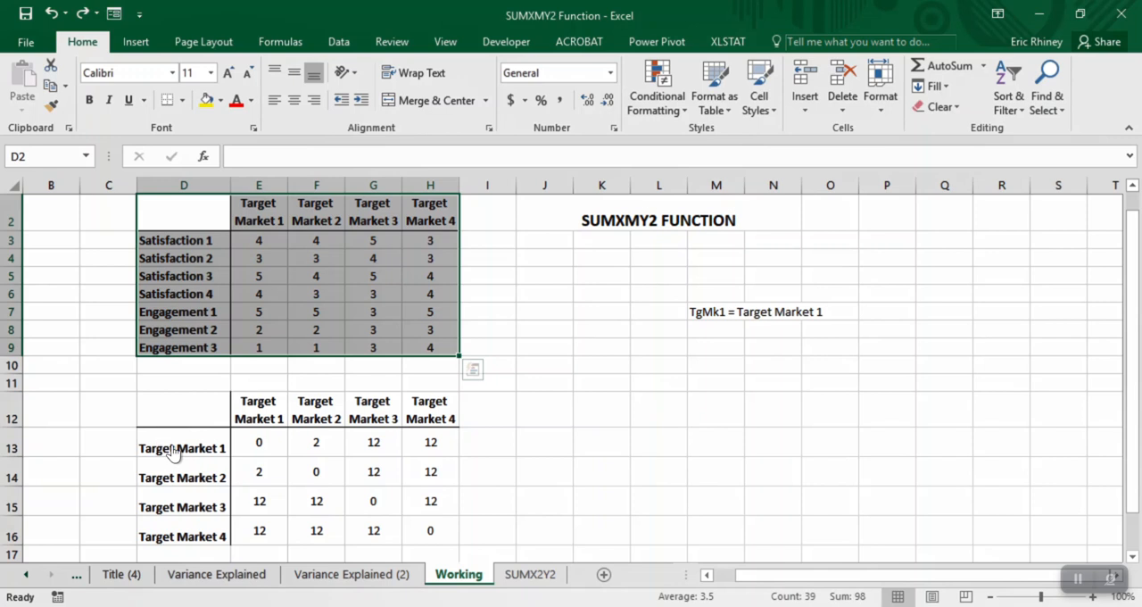
key("ctrl+c")
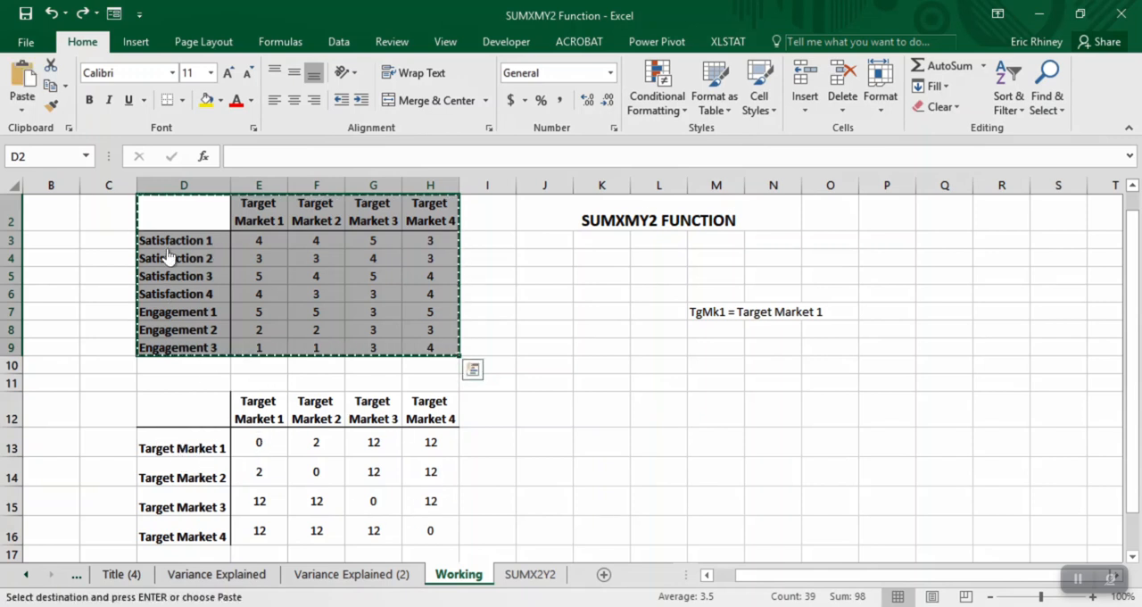
left_click(601, 409)
key("ctrl+v")
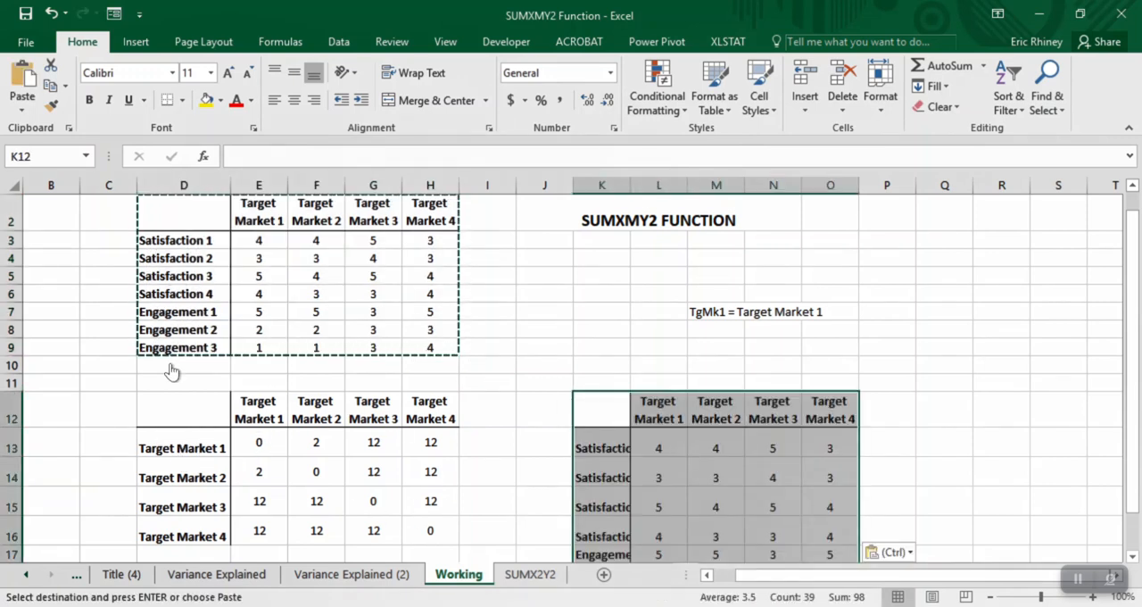
- AutoFit the column widths of the pasted table so its row labels fit
key("alt+h")
key("o")
key("i")
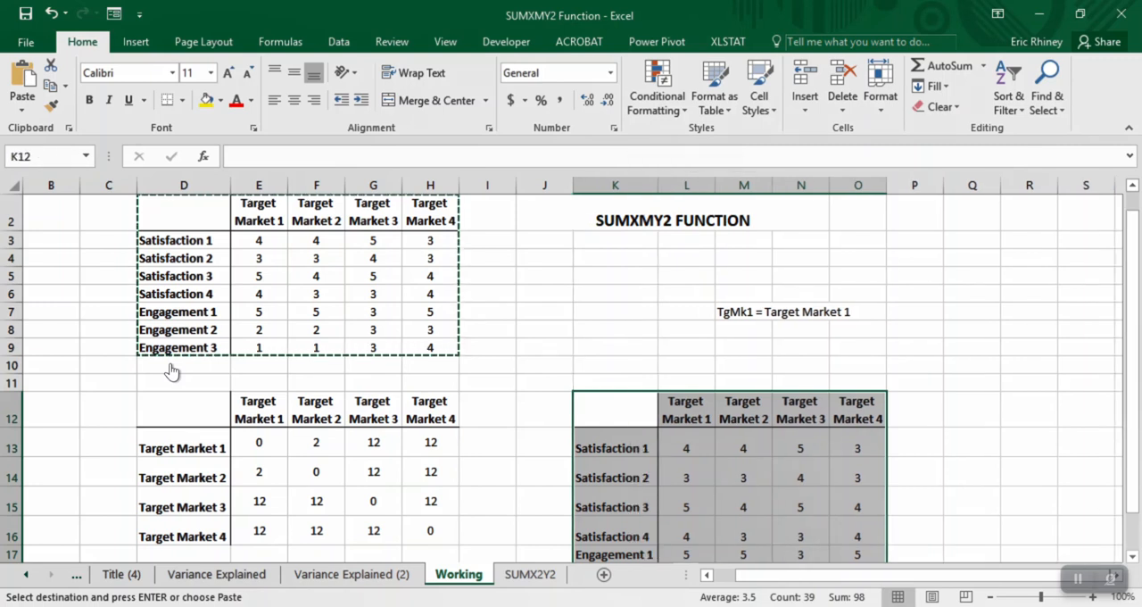
- Copy the Satisfaction and Engagement labels in K13:K19 and paste them transposed across the header row starting at L12
scroll(172, 371, "down", 2)
key("Down")
key("shift+Down")
key("shift+Down")
key("shift+Down")
key("shift+Down")
key("shift+Down")
key("shift+Down")
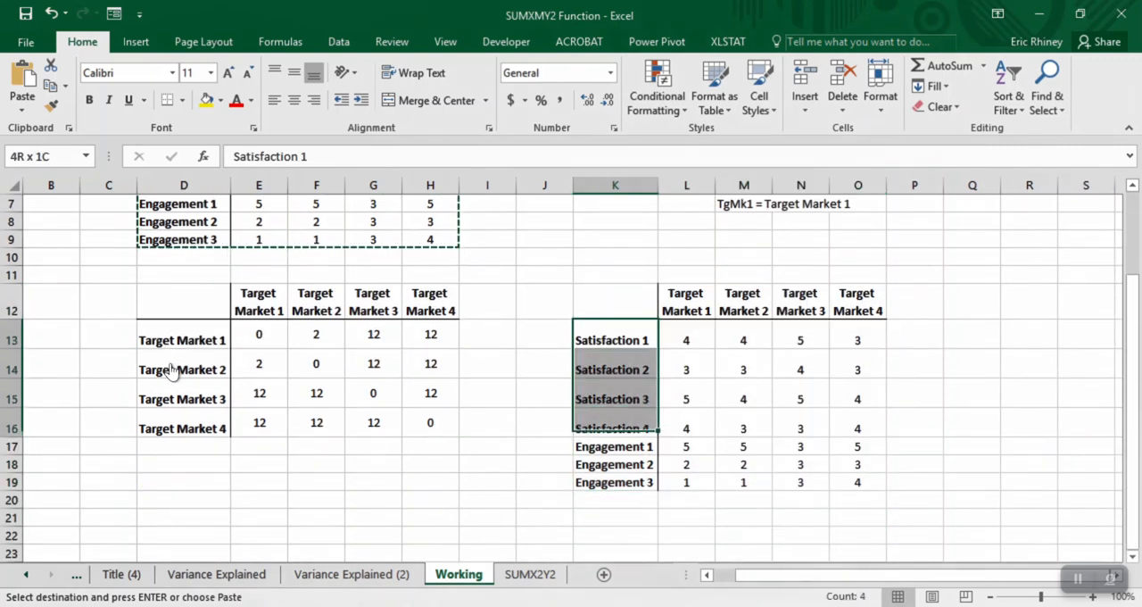
key("ctrl+c")
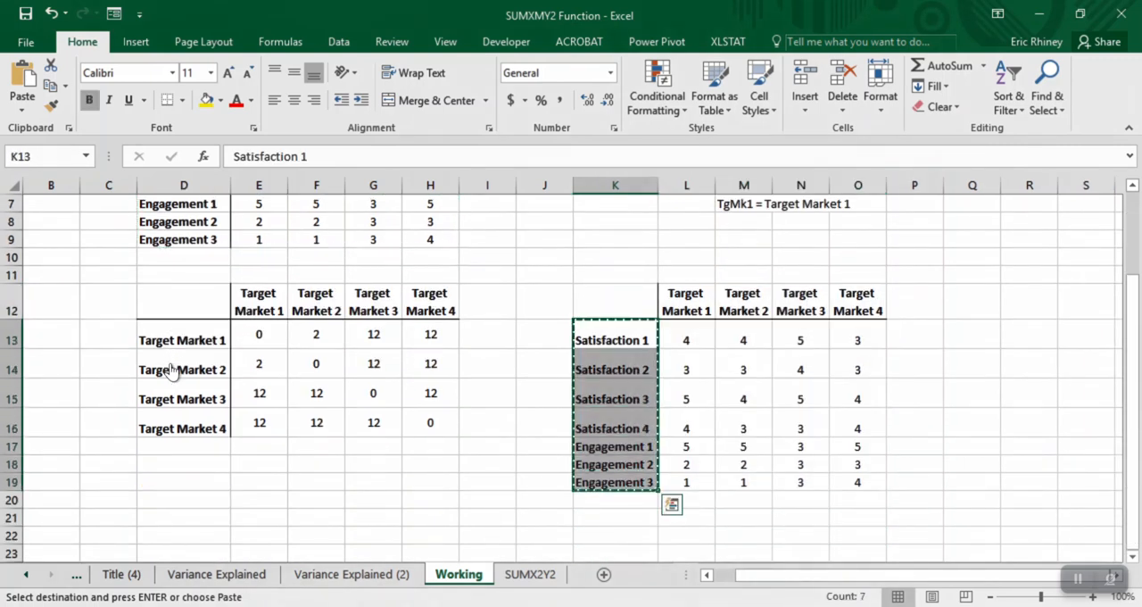
key("Up")
key("Right")
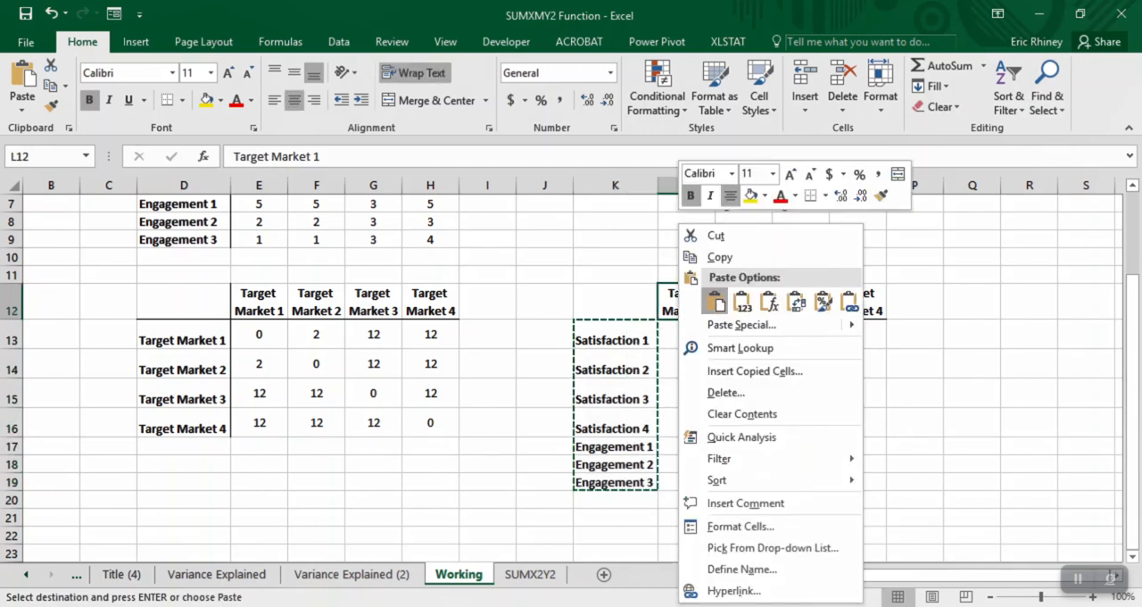
left_click(794, 301)
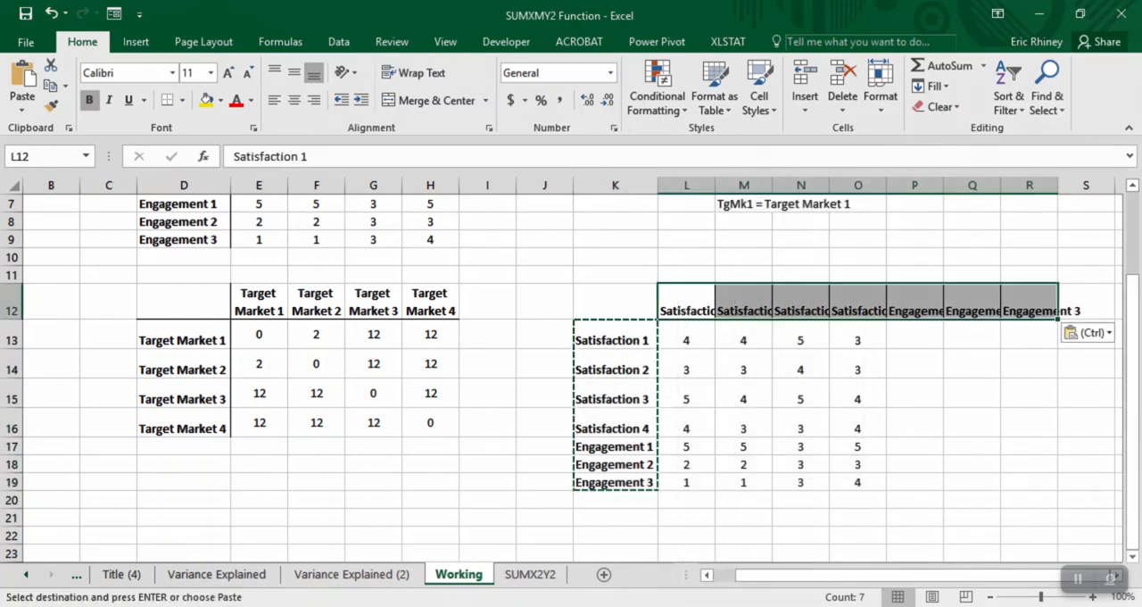
- Copy the formatting of the Target Market 1 header in E12 onto the transposed headers L12:R12 with Format Painter
left_click(259, 301)
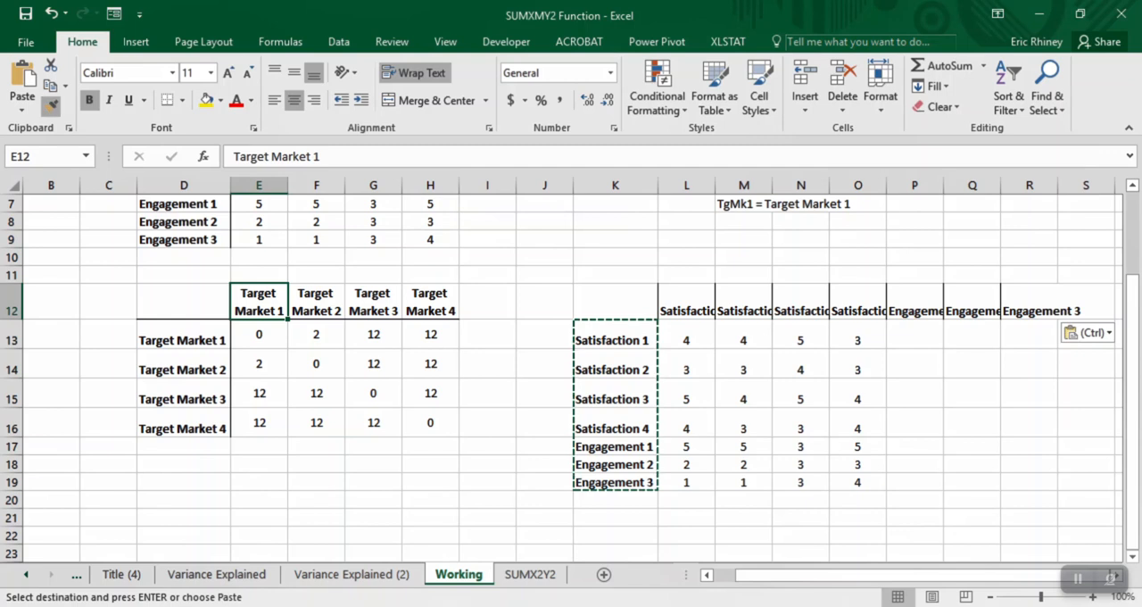
left_click(51, 106)
mouse_move(686, 310)
left_mouse_down()
mouse_move(1086, 310)
mouse_move(1029, 310)
left_mouse_up()
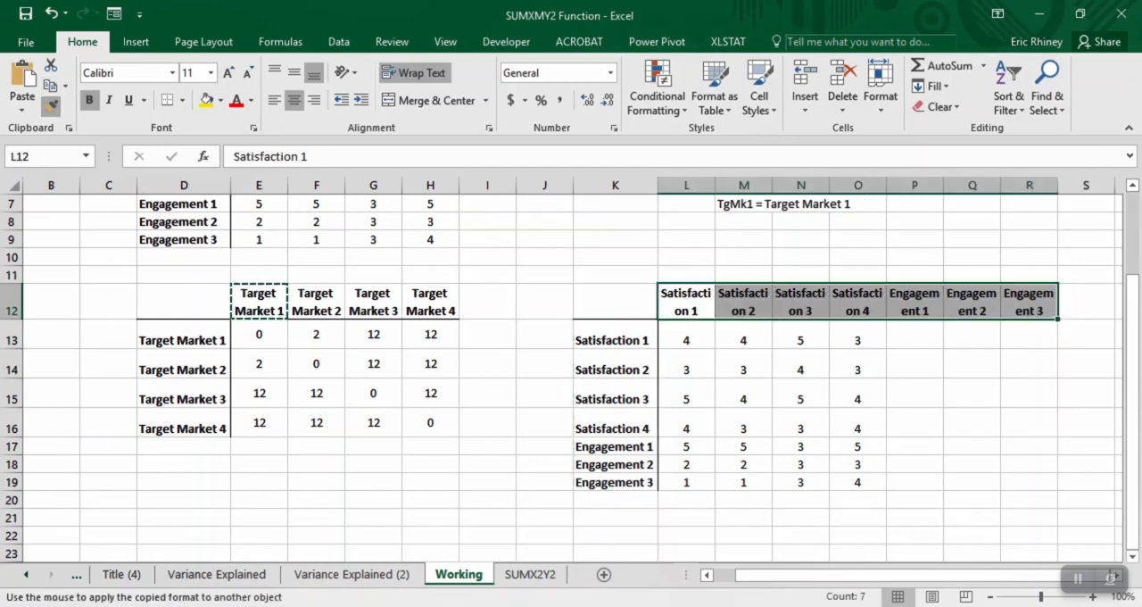
left_click(801, 394)
left_click(686, 185)
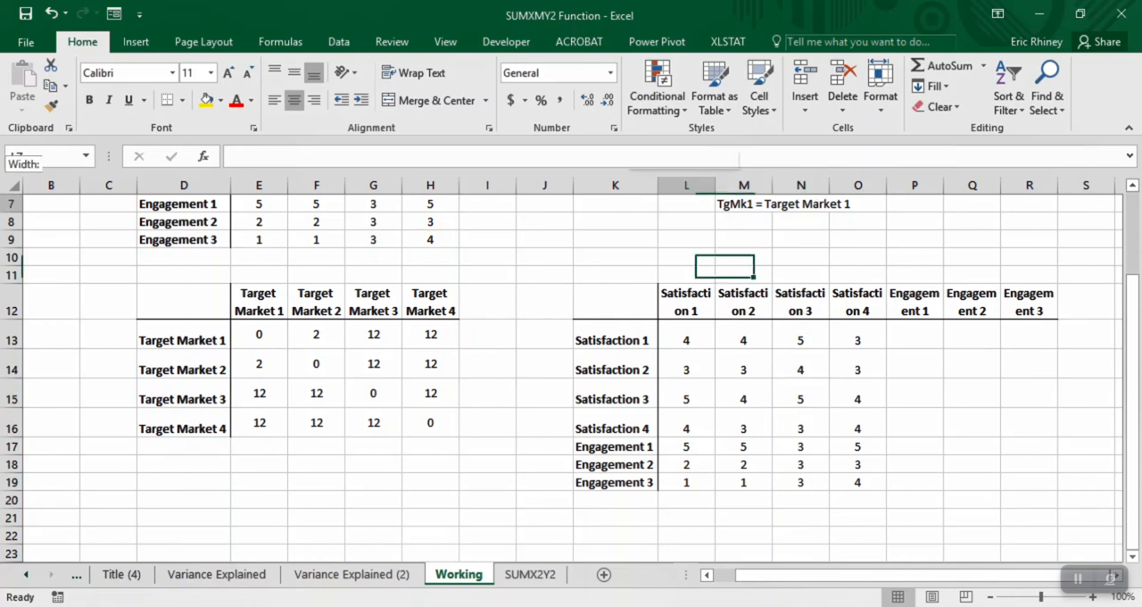
- Clear the pasted scores from L13:O19 to leave an empty comparison matrix
left_click_drag(687, 340, 858, 482)
key("Delete")
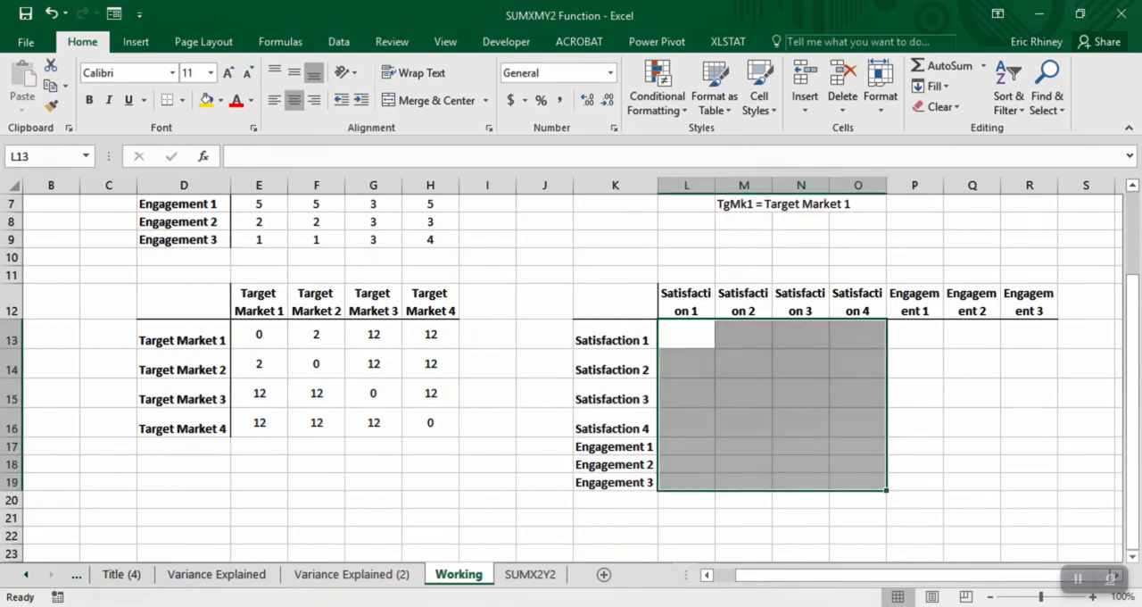
scroll(561, 378, "up", 2)
scroll(561, 379, "right", 2)
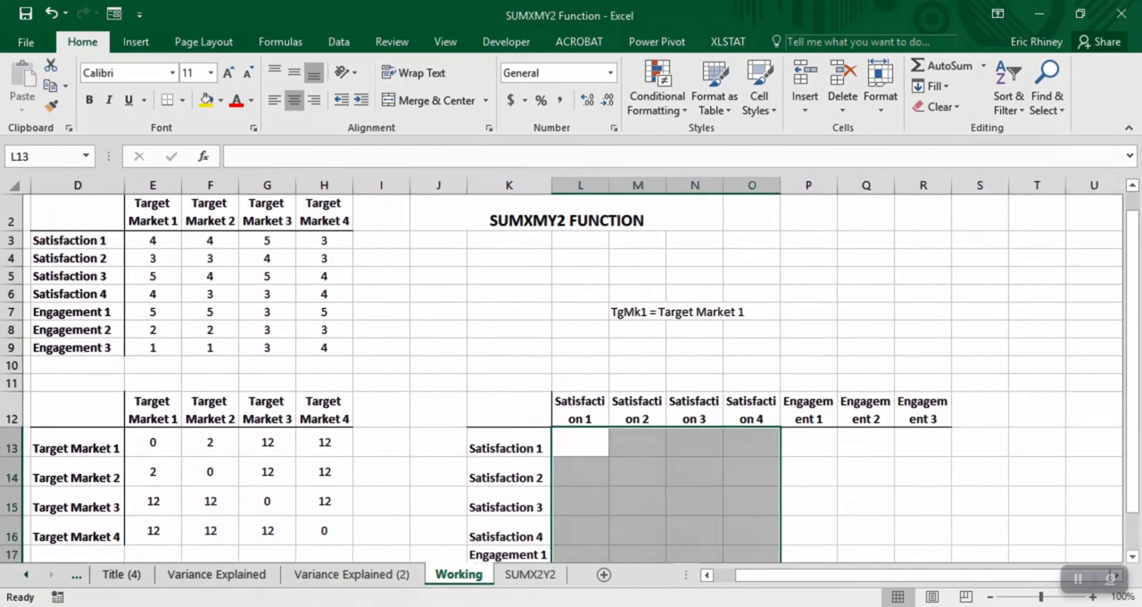
left_click_drag(145, 240, 313, 242)
left_click_drag(145, 258, 303, 276)
key("Up")
key("ctrl+shift+Right")
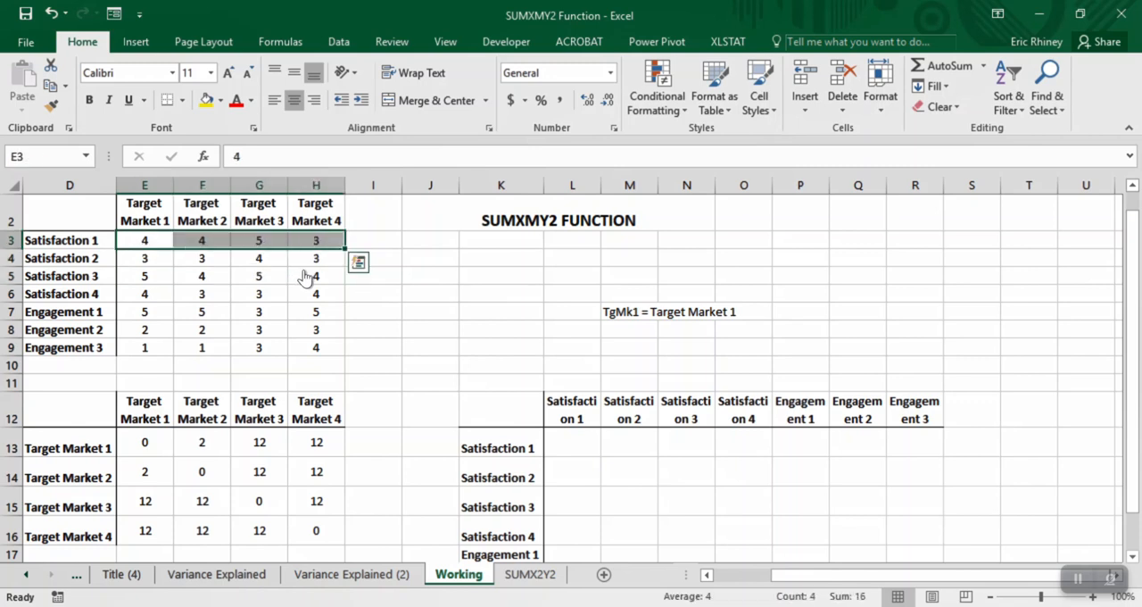
- Start a SUMXMY2 formula in M13 with E3:H3 and E4:H4 as arguments, comparing Satisfaction 1 with Satisfaction 2
left_click(617, 451)
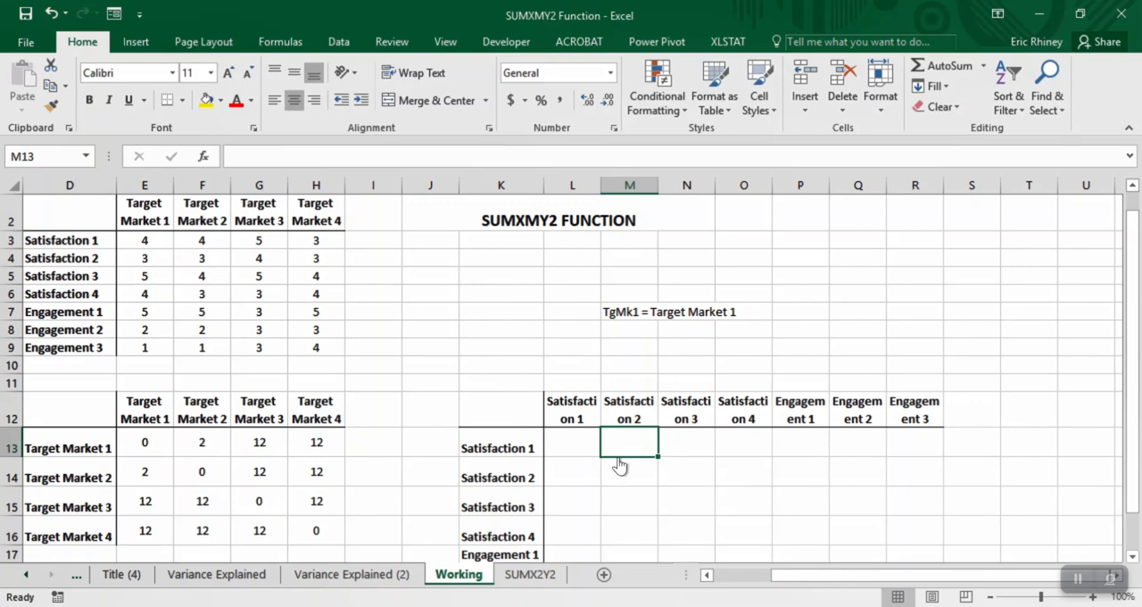
type("=sumx")
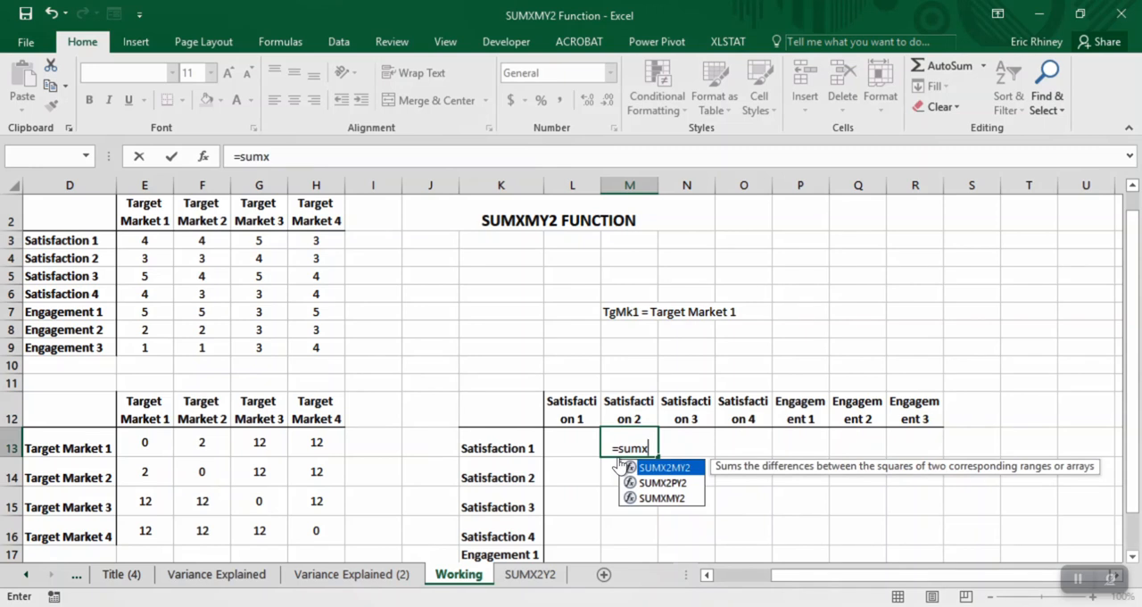
type("my")
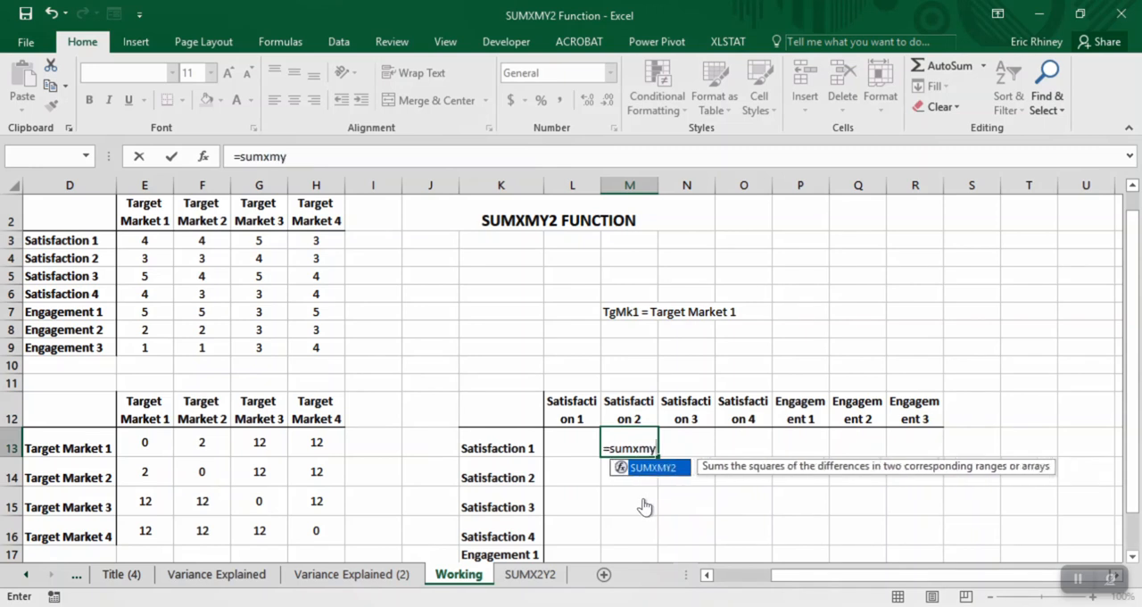
type("2=")
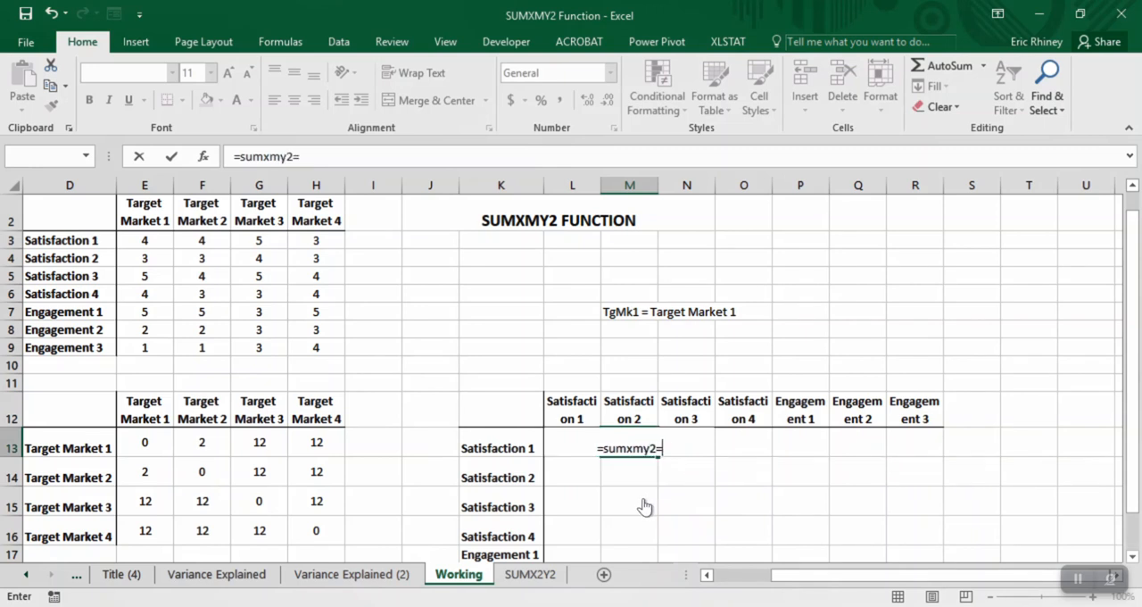
left_click_drag(144, 240, 315, 240)
type(",")
left_click_drag(150, 257, 340, 274)
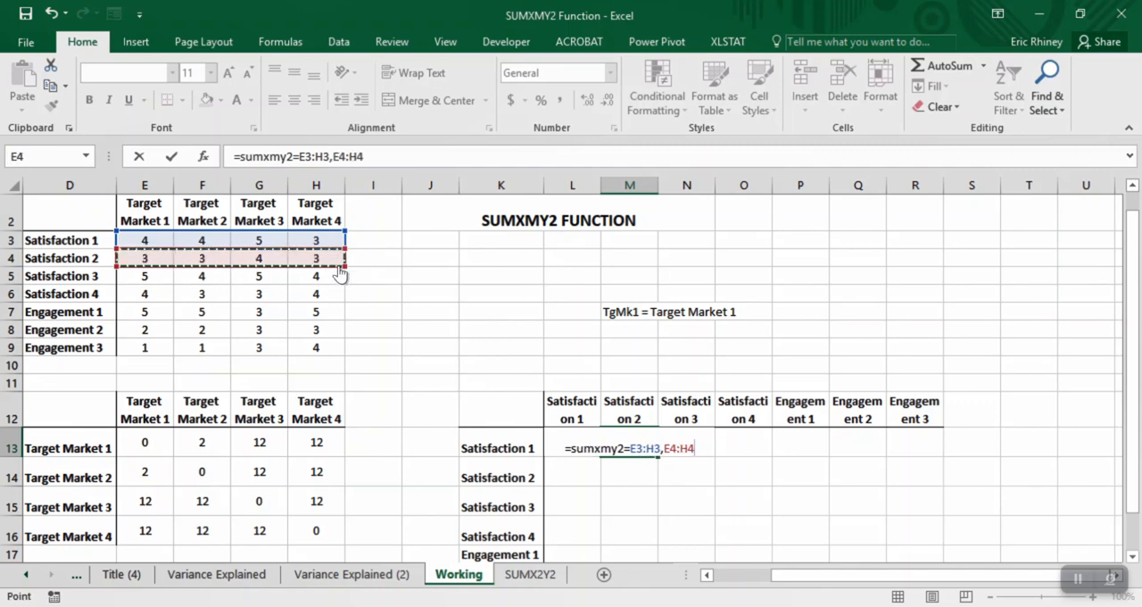
left_click(639, 457)
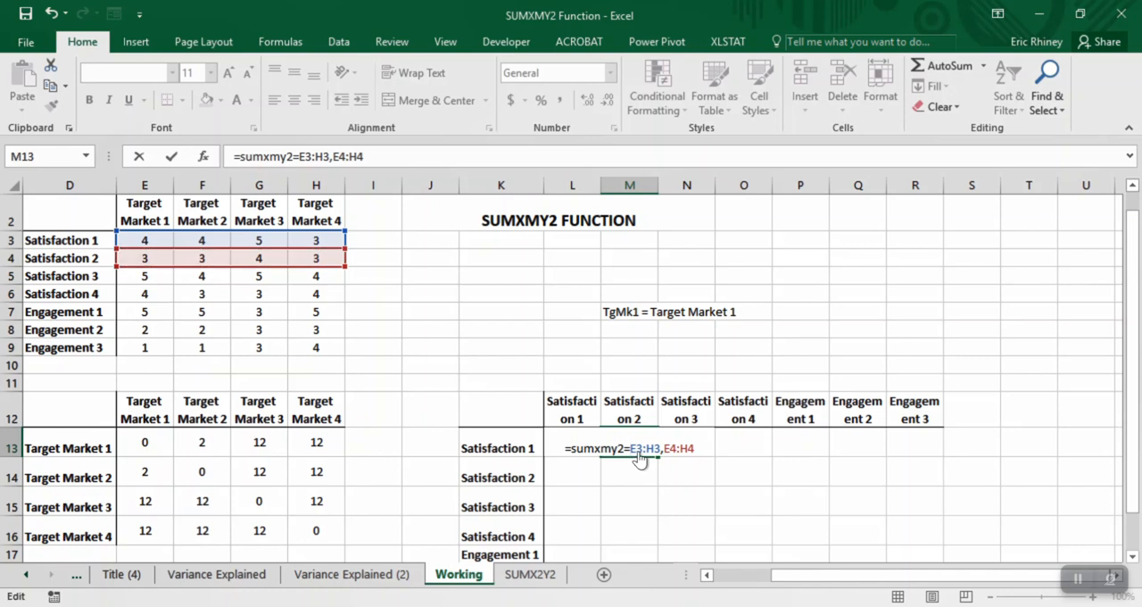
key("BackSpace")
type("(")
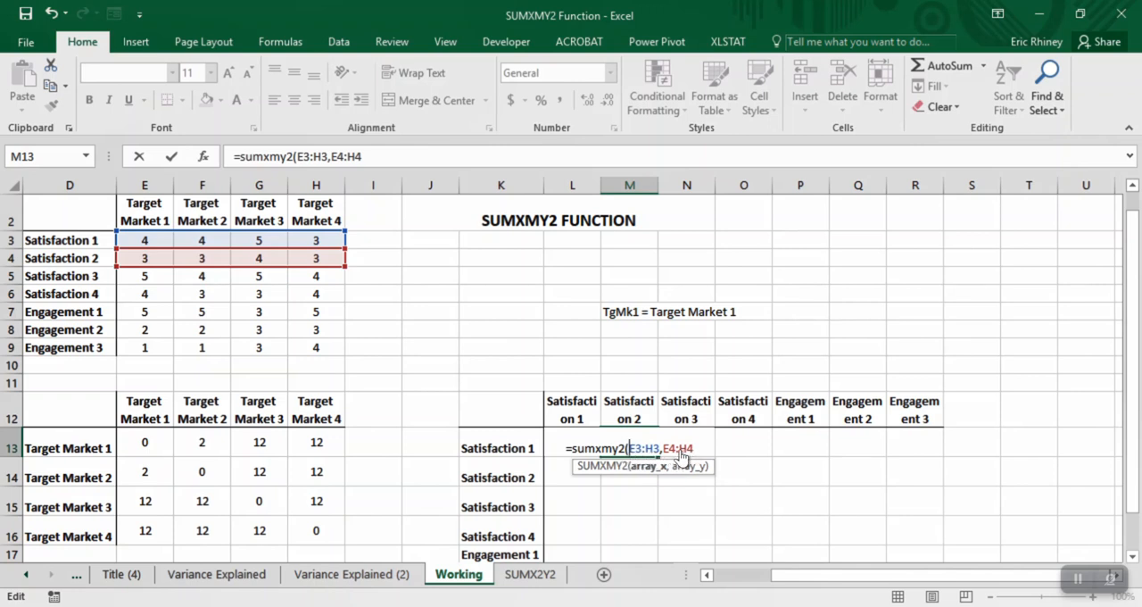
- Make both ranges in the M13 formula absolute and complete it as =SUMXMY2($E$3:$H$3,$E$4:$H$4)
key("alt")
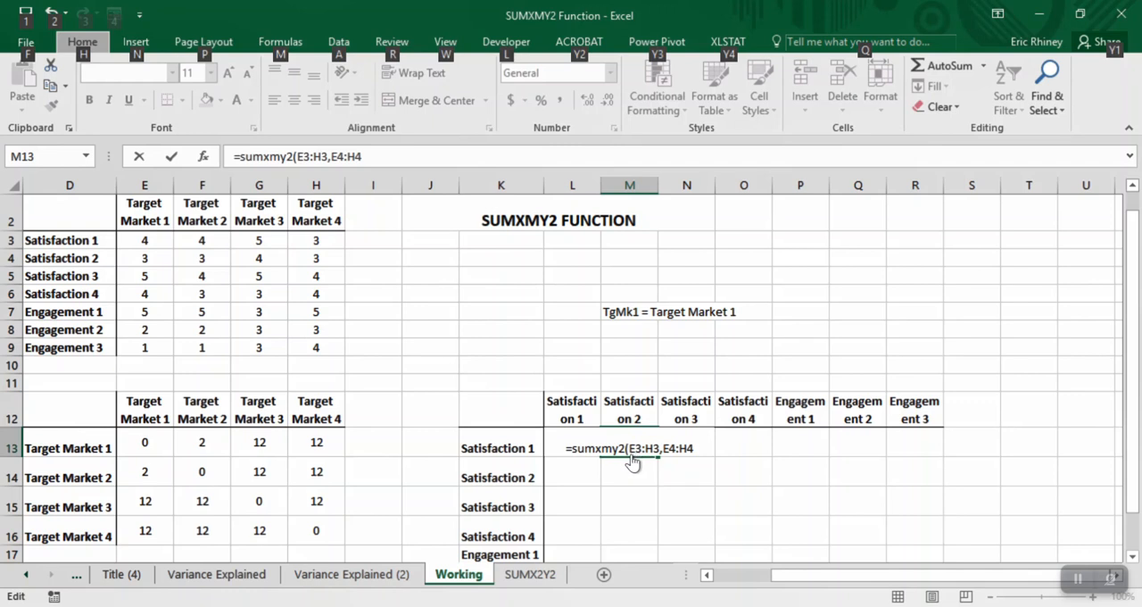
key("alt")
left_click(632, 448)
key("F4")
left_click(656, 451)
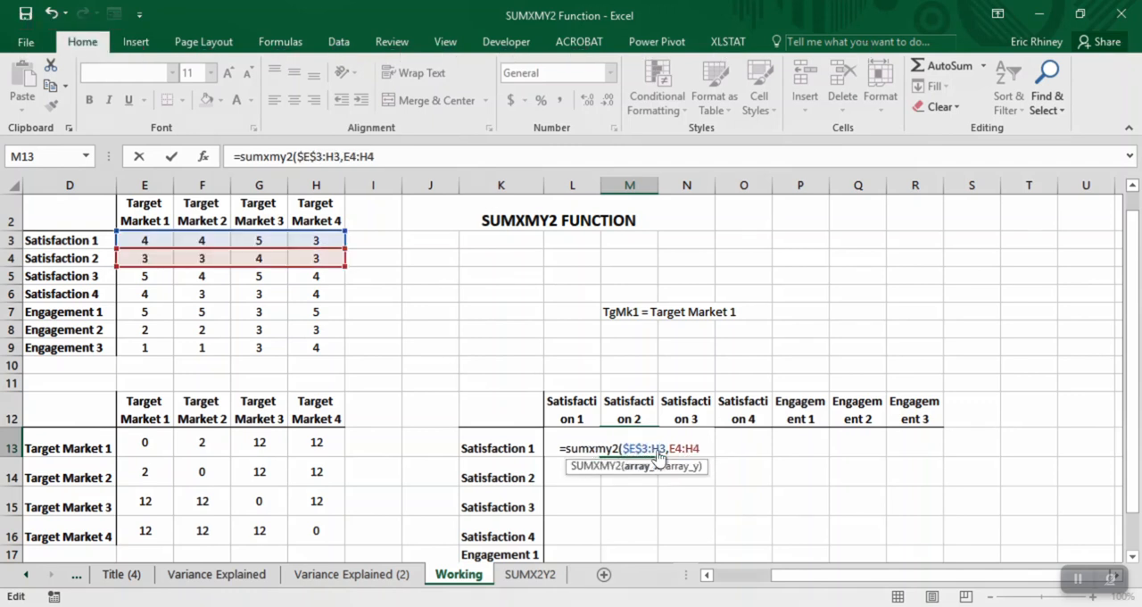
key("F4")
left_click(678, 453)
key("F4")
left_click(689, 455)
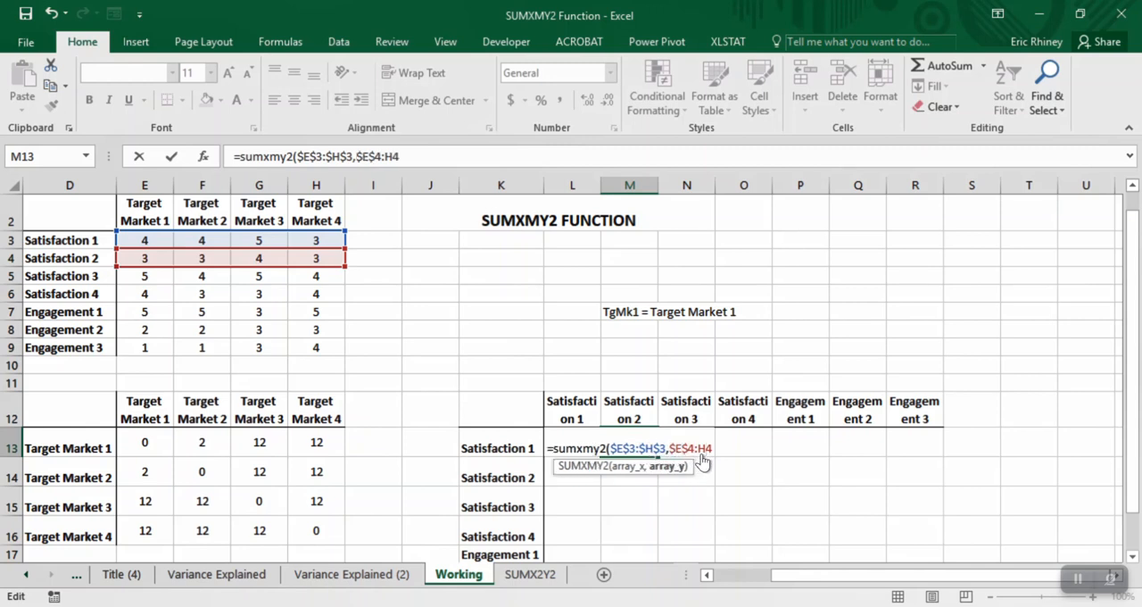
key("F4")
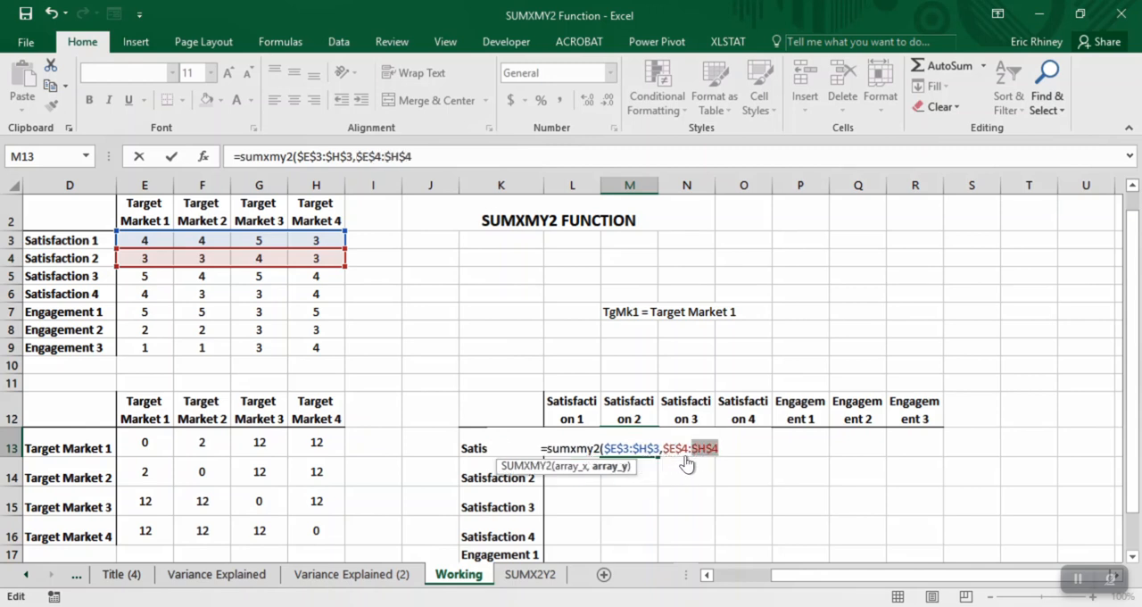
key("Right")
type(")")
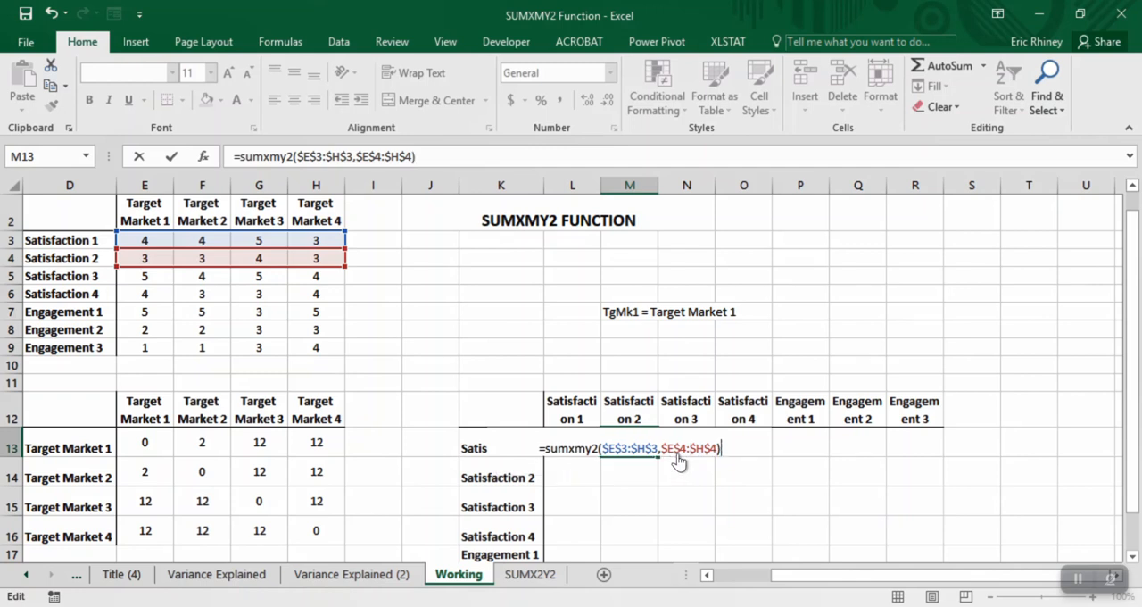
key("Return")
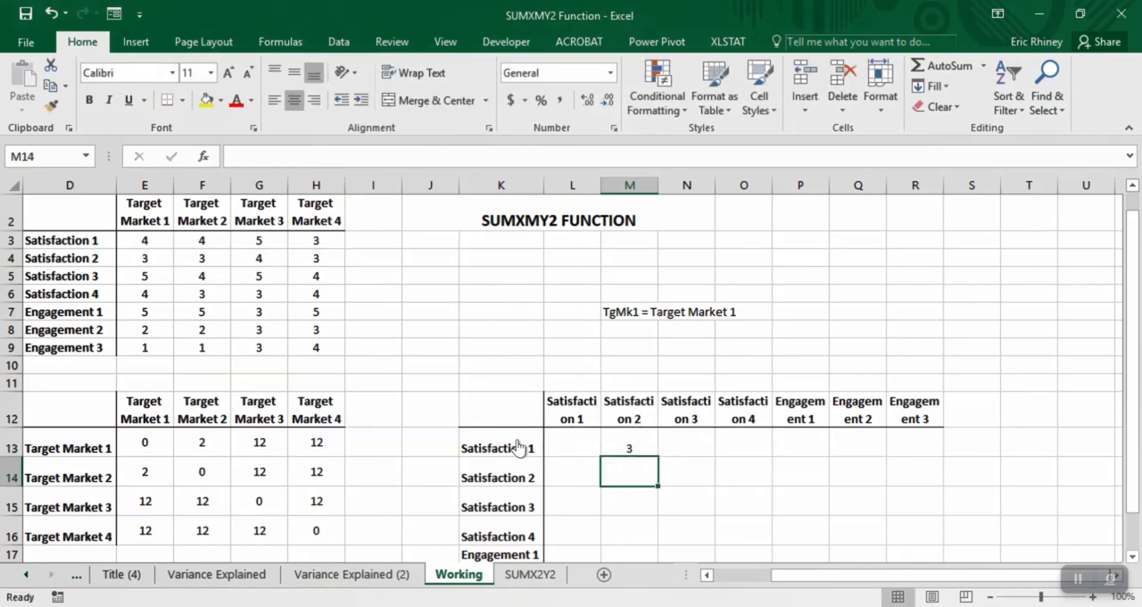
- Fill the M13 formula across to R13 and change the second range in N13 to $E$5:$H$5 for Satisfaction 3
left_click(629, 451)
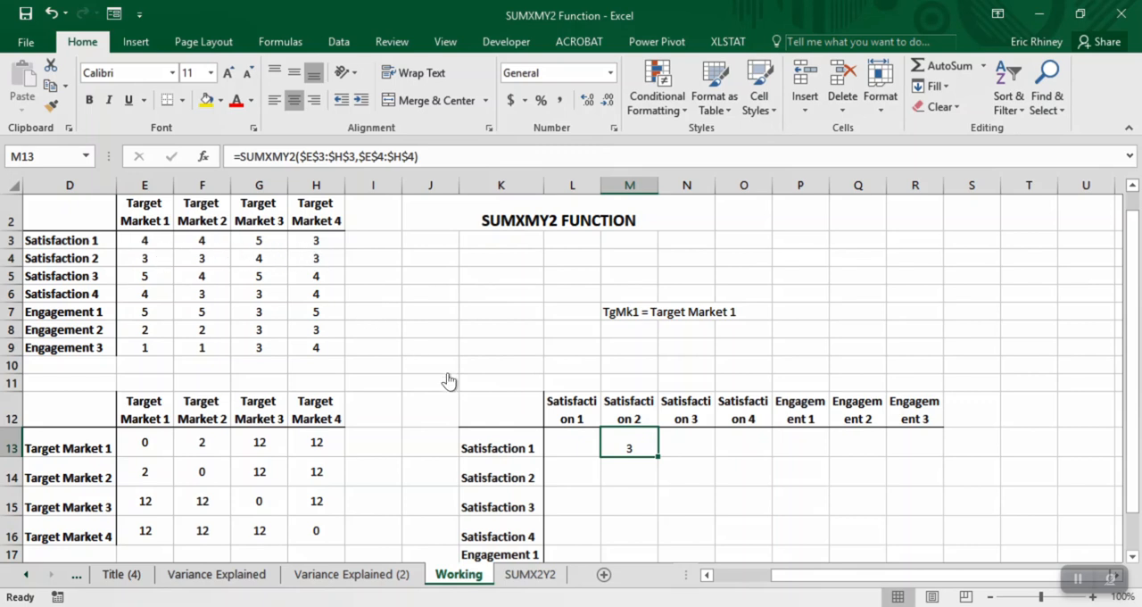
left_click_drag(658, 457, 942, 457)
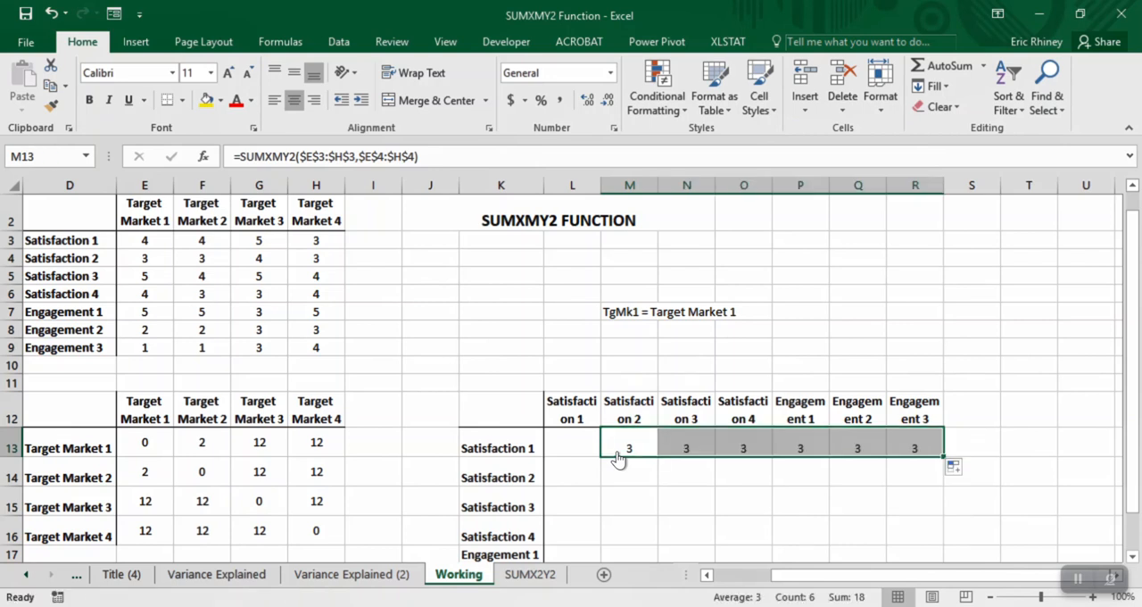
key("Right")
key("F2")
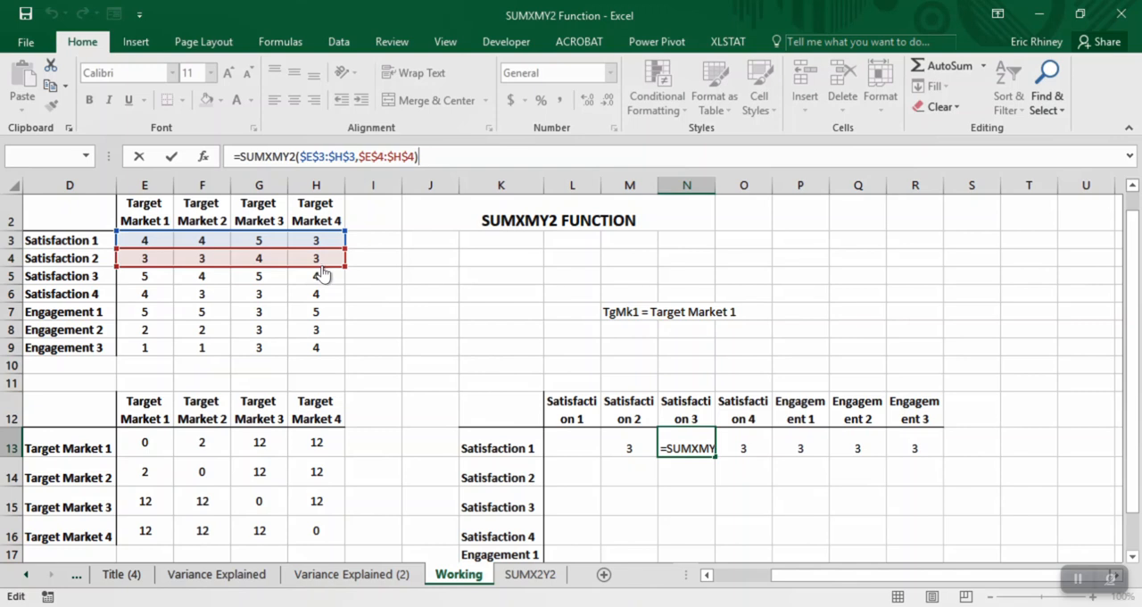
left_click_drag(323, 274, 322, 277)
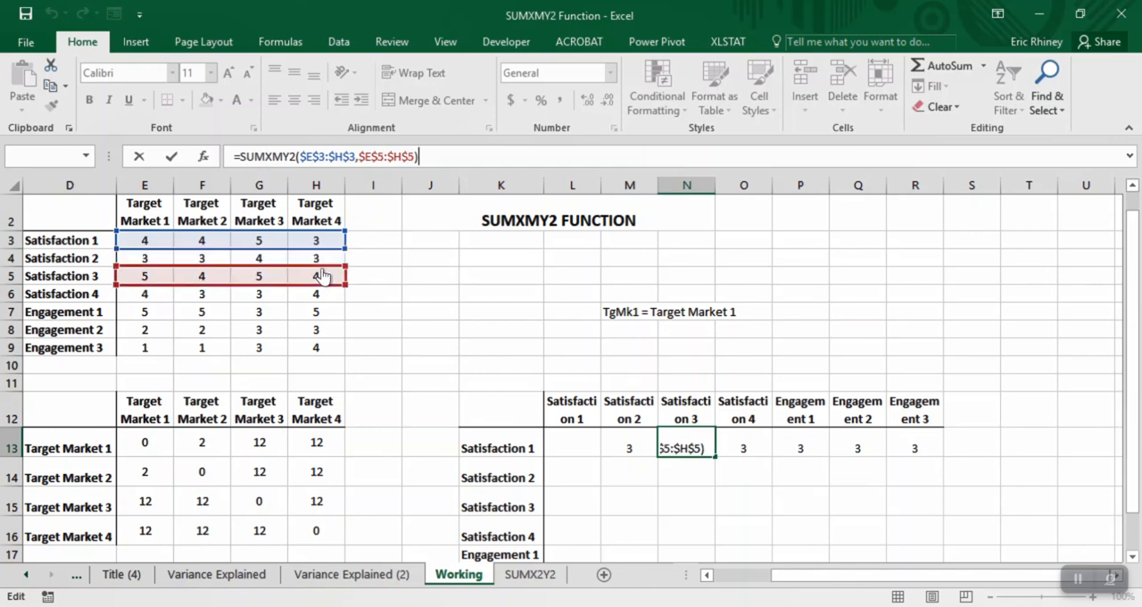
key("Return")
- Change the second range of the O13 formula to $E$6:$H$6, comparing Satisfaction 1 with Satisfaction 4
key("Up")
key("Right")
key("F2")
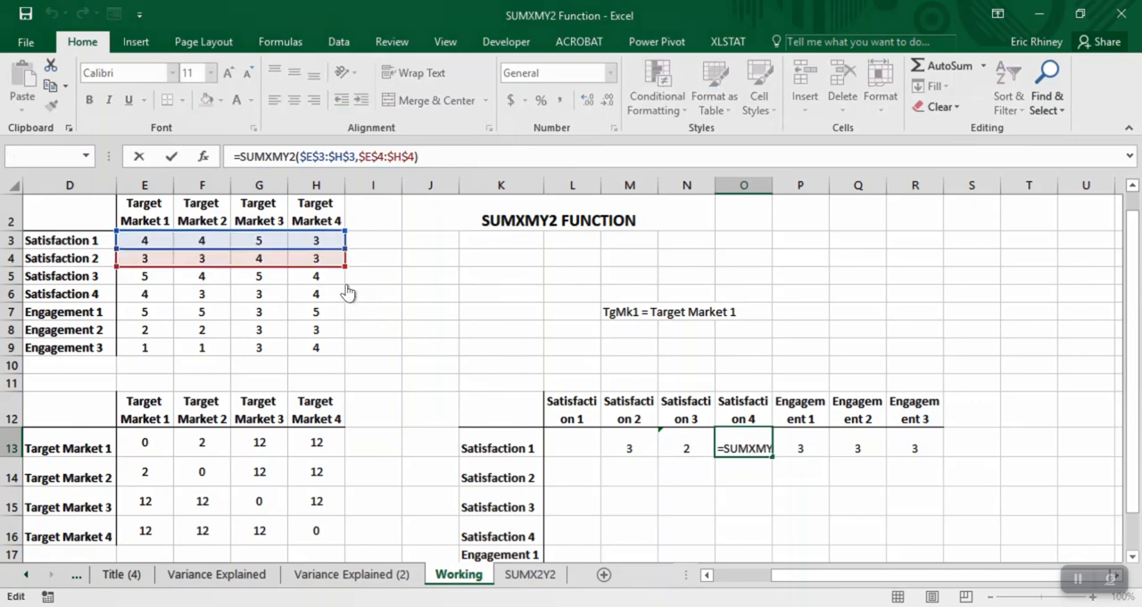
left_click_drag(327, 272, 327, 295)
key("ctrl+Return")
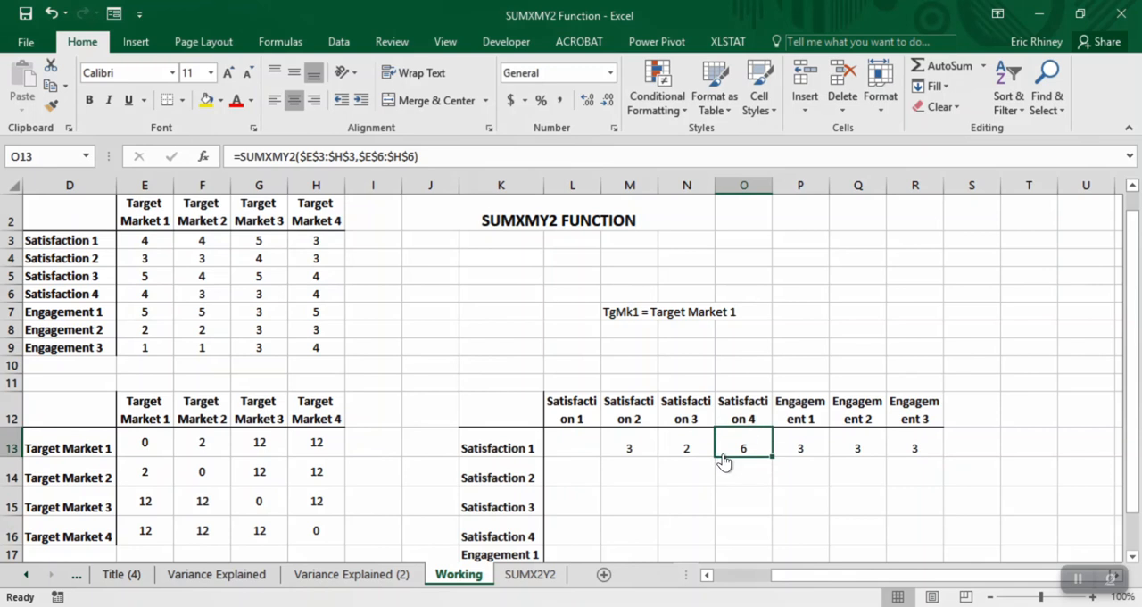
- Change the second range of the P13 formula to $E$7:$H$7, comparing Satisfaction 1 with Engagement 1
key("Right")
key("F2")
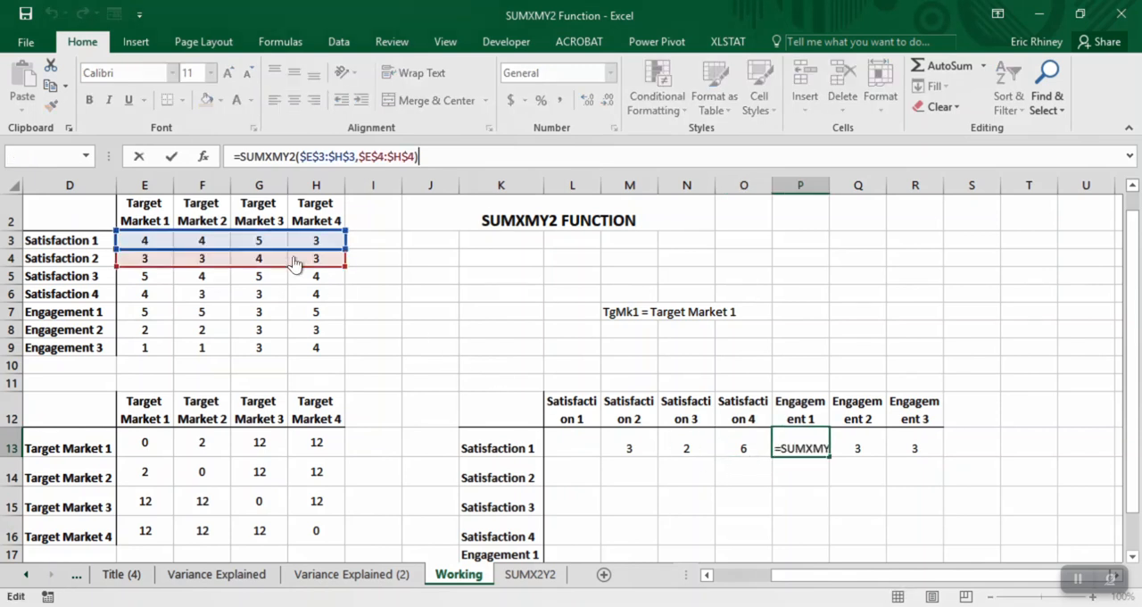
left_click_drag(294, 283, 295, 303)
key("ctrl+Return")
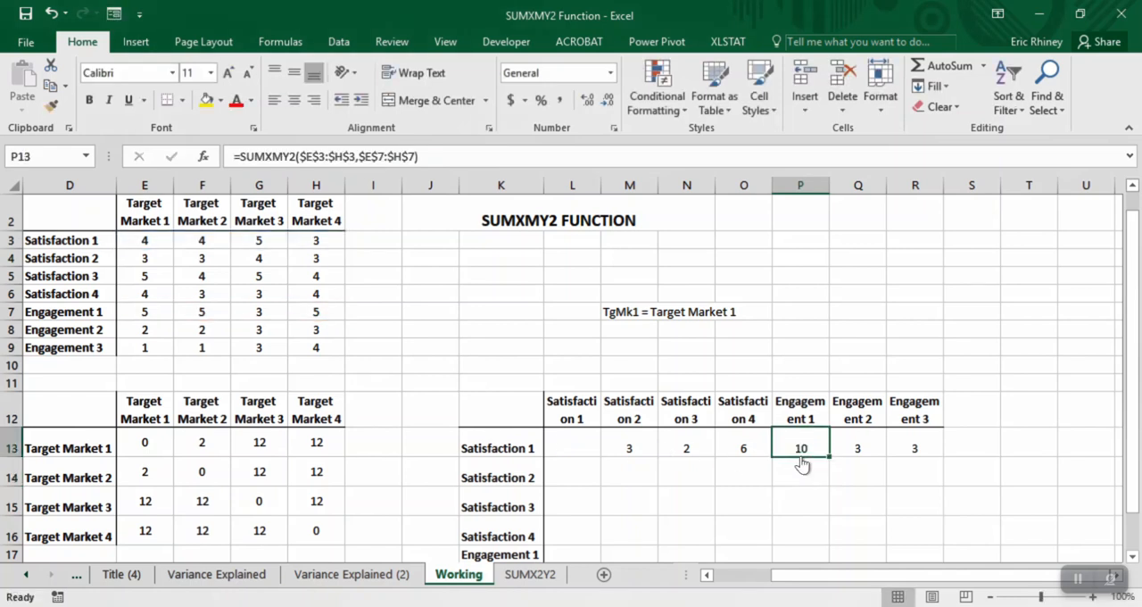
- Change the second range of the Q13 formula to $E$8:$H$8, comparing Satisfaction 1 with Engagement 2
key("Right")
key("F2")
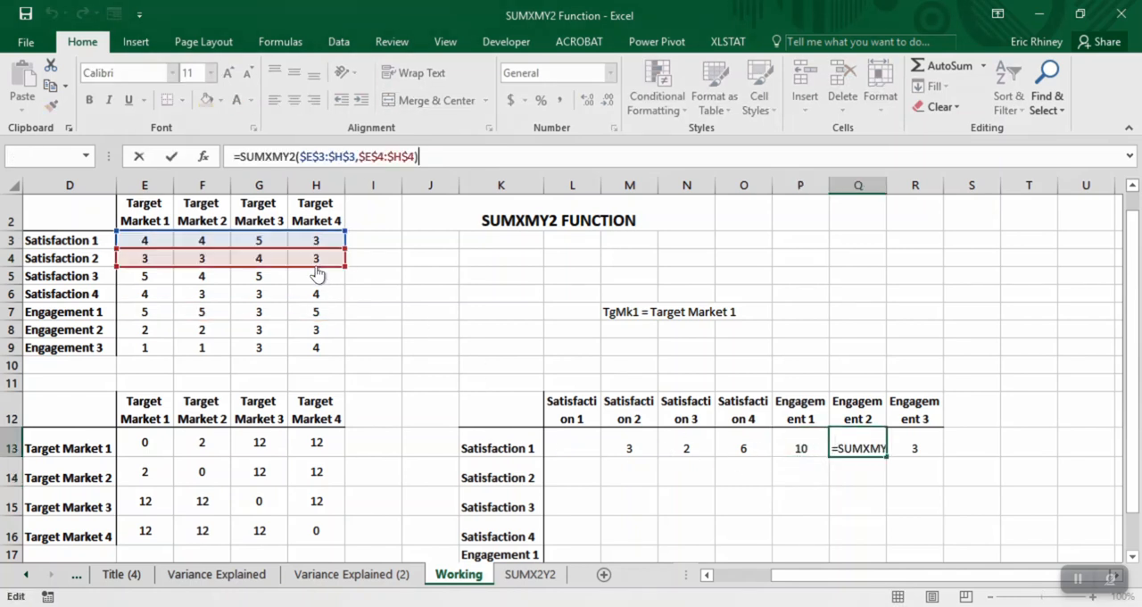
left_click_drag(319, 321, 319, 332)
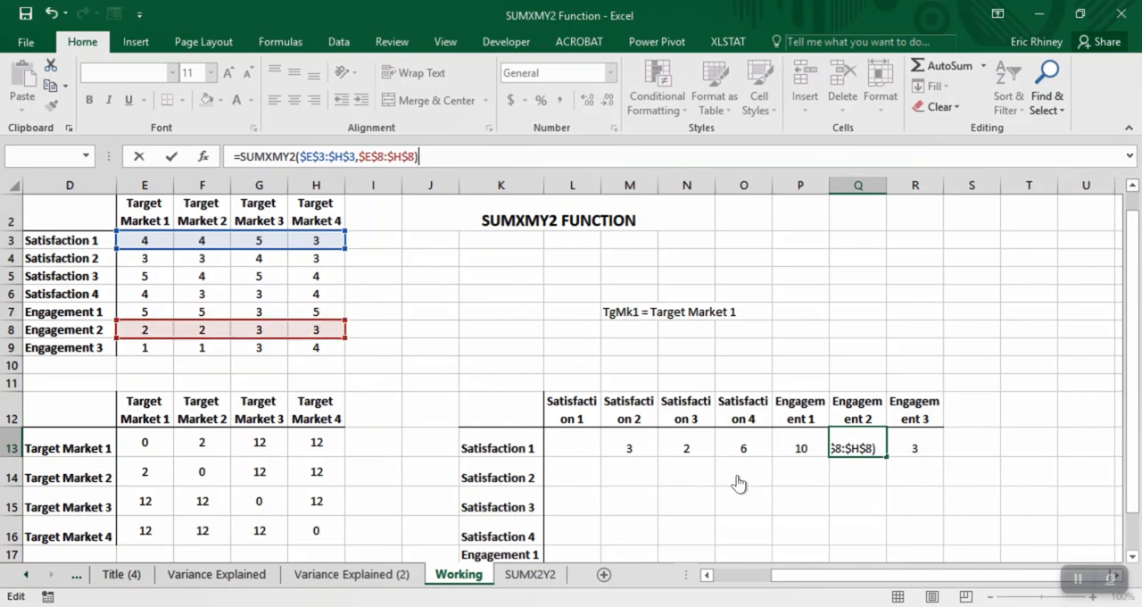
key("Return")
- Change the second range of the R13 formula to $E$9:$H$9, comparing Satisfaction 1 with Engagement 3
left_click(923, 454)
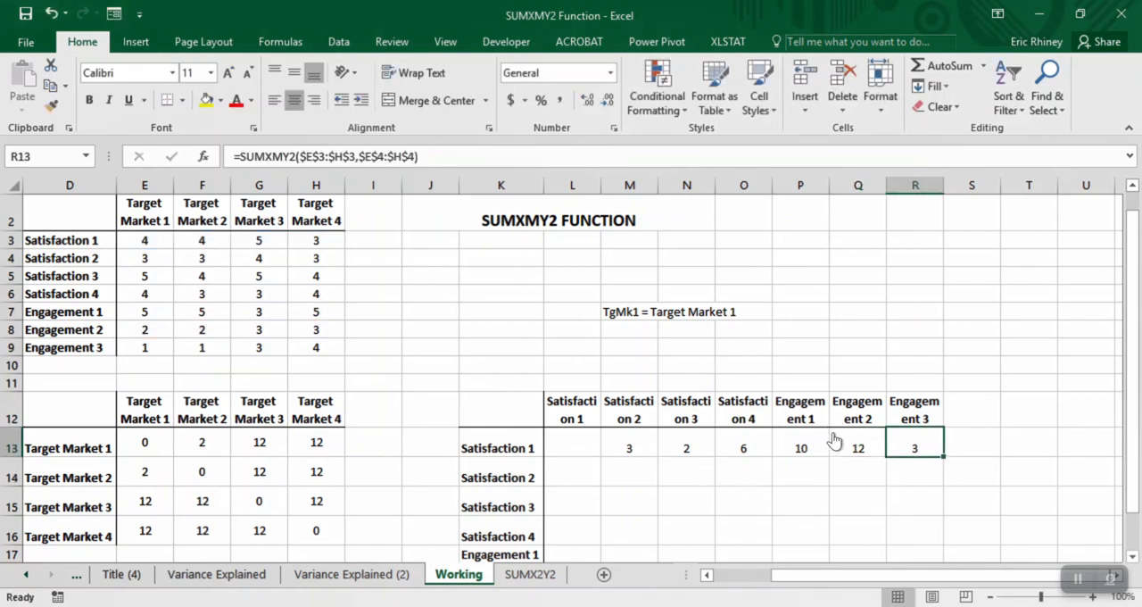
key("F2")
left_click_drag(318, 266, 319, 351)
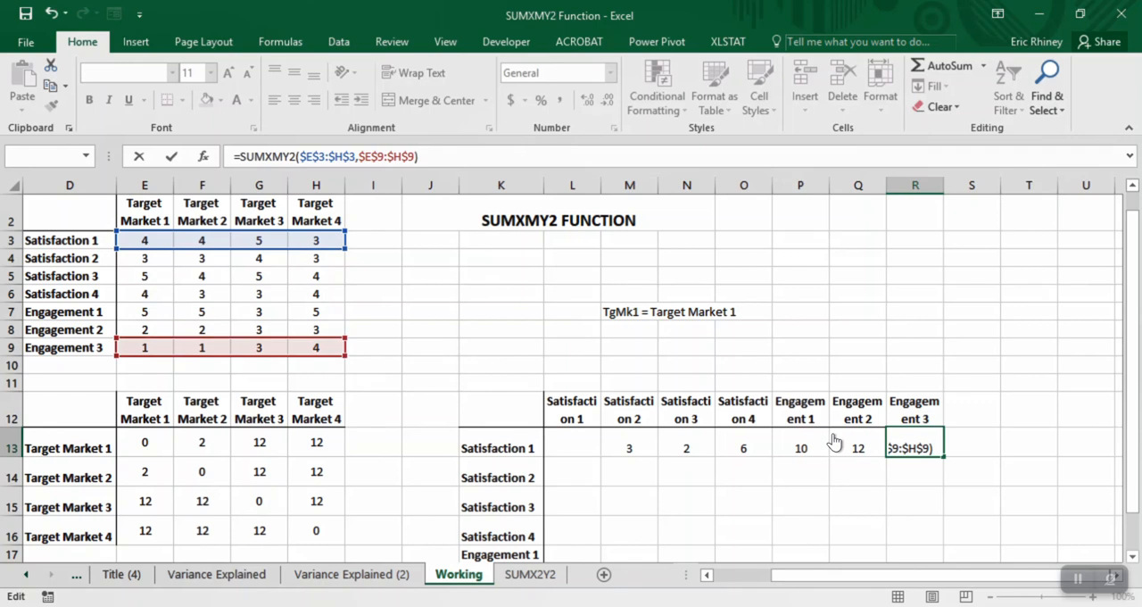
key("Return")
key("Up")
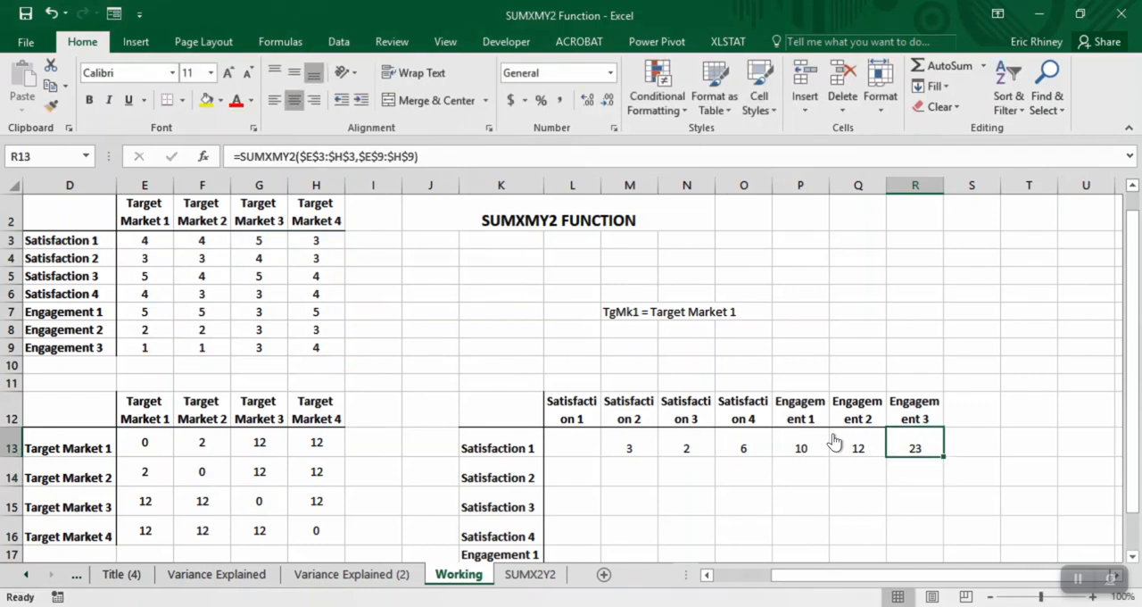
- Copy the M13 formula into L13 and change its second range to $E$3:$H$3, comparing Satisfaction 1 with itself
key("ctrl+Left")
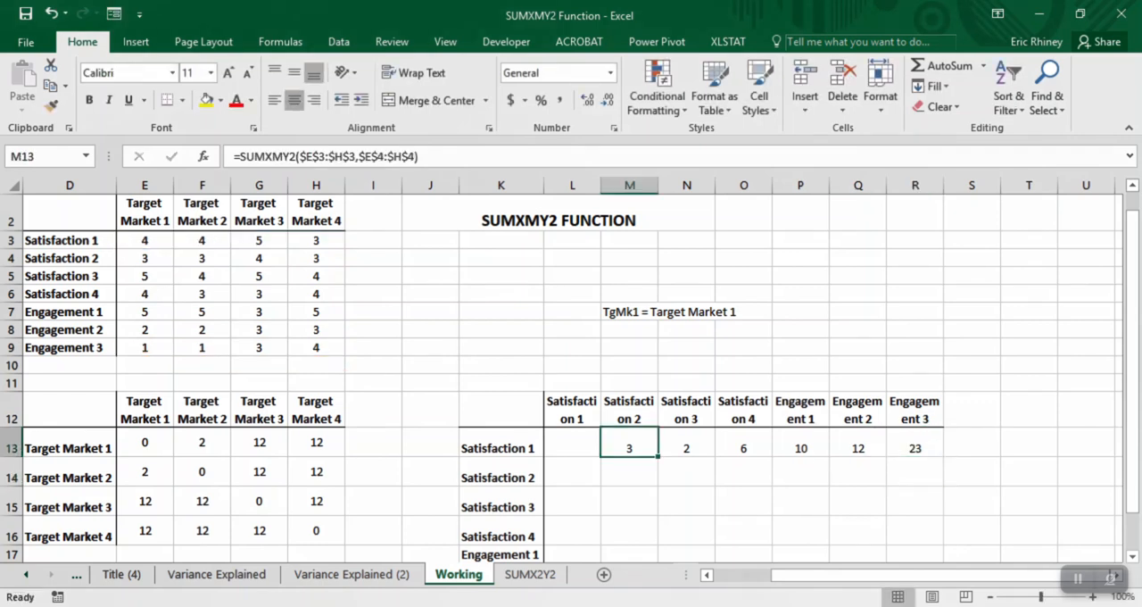
key("ctrl+c")
key("Left")
key("Return")
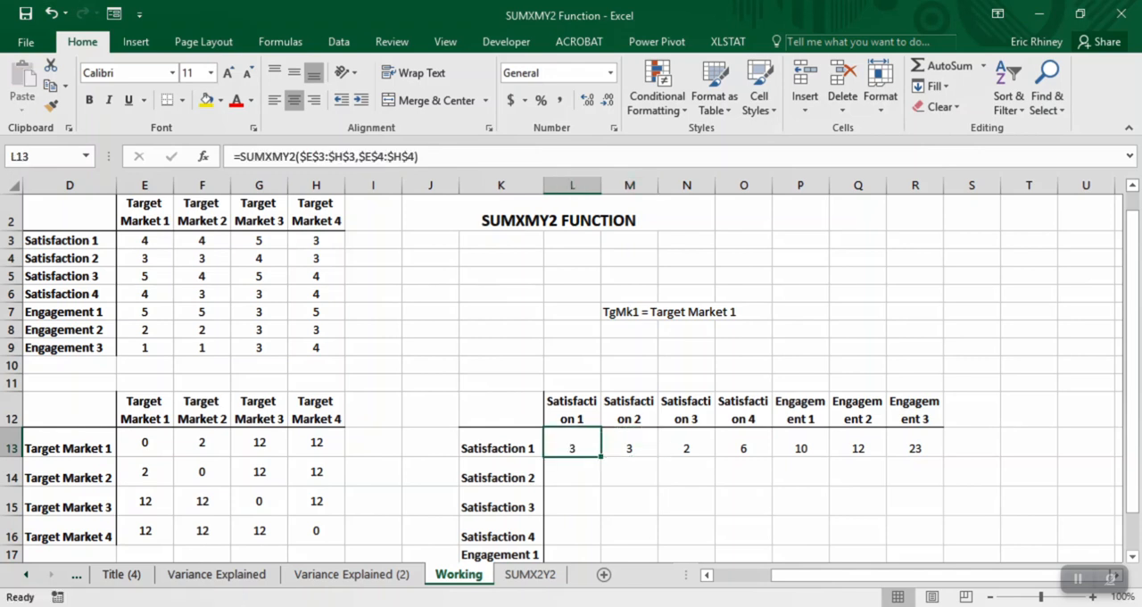
key("F2")
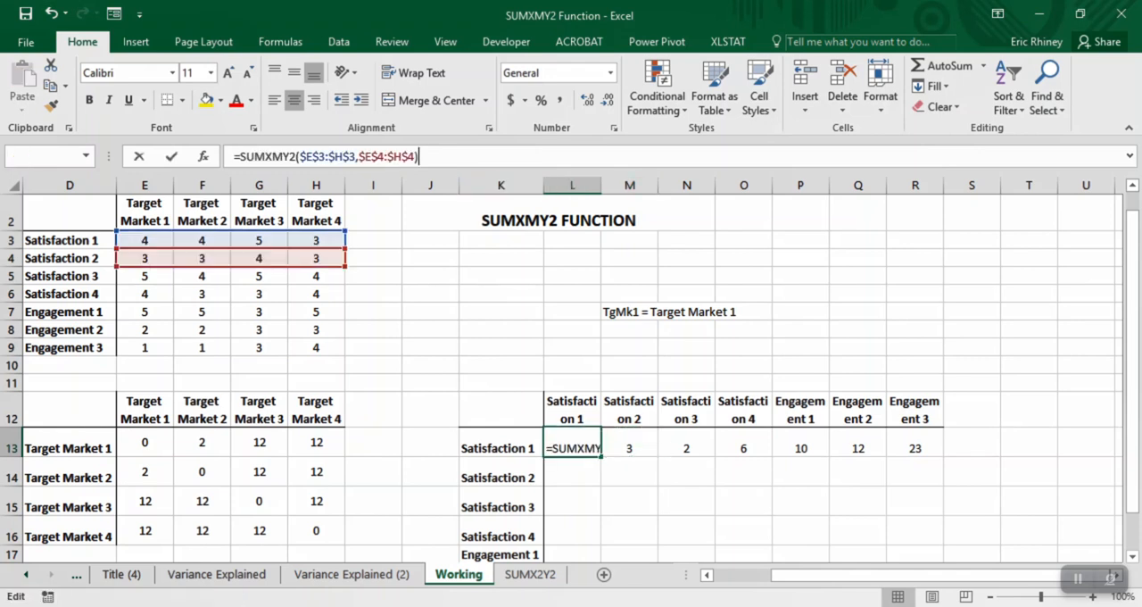
left_click_drag(230, 267, 230, 248)
key("Return")
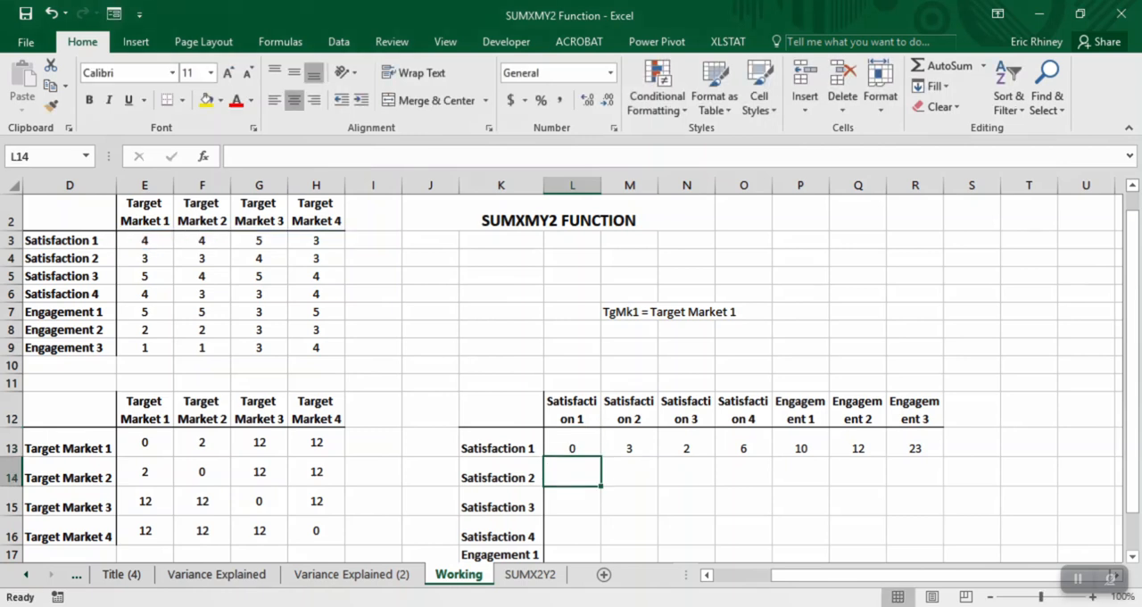
- Select the Satisfaction 1 comparison results in L13:R13 to review the row against the rest of the matrix
key("Up")
key("shift+Right")
key("shift+Right")
key("shift+Right")
key("shift+Right")
key("shift+Right")
key("shift+Right")
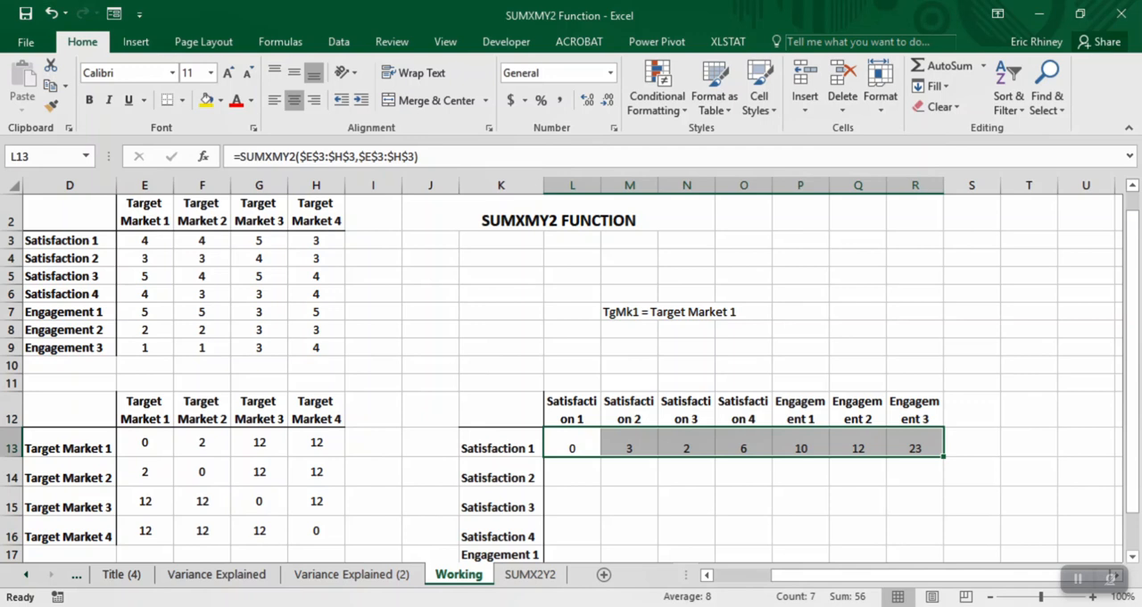
scroll(562, 371, "down", 2)
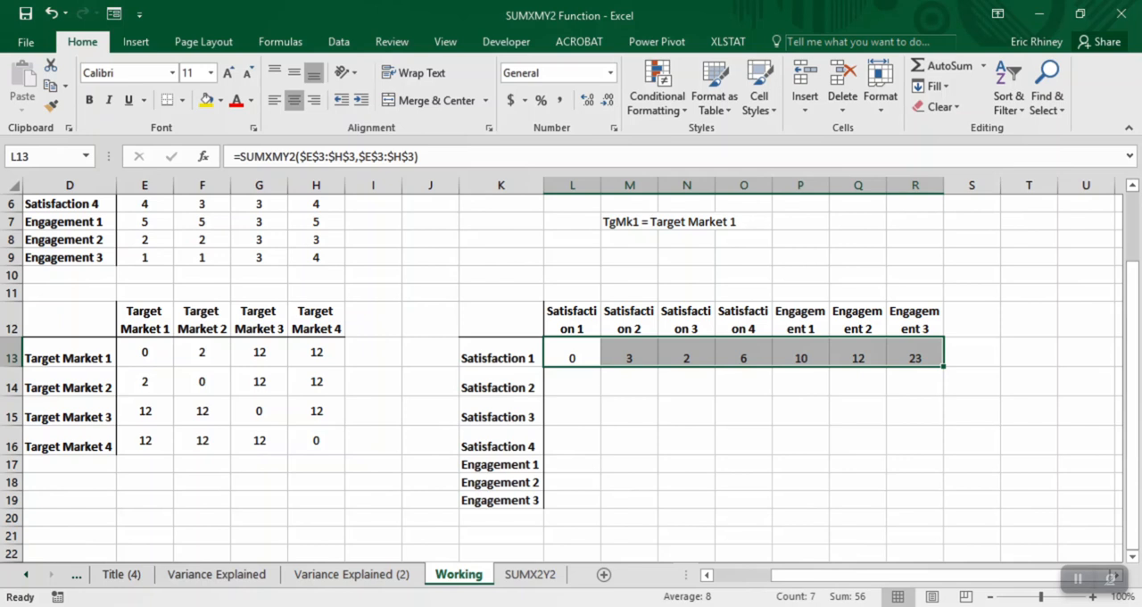
mouse_move(597, 606)
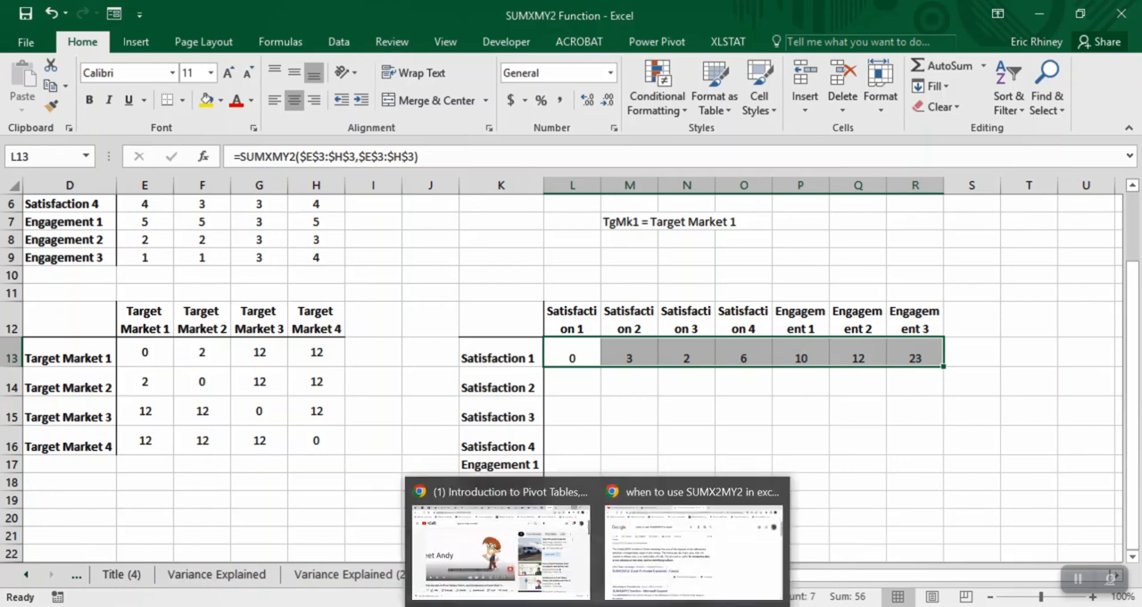